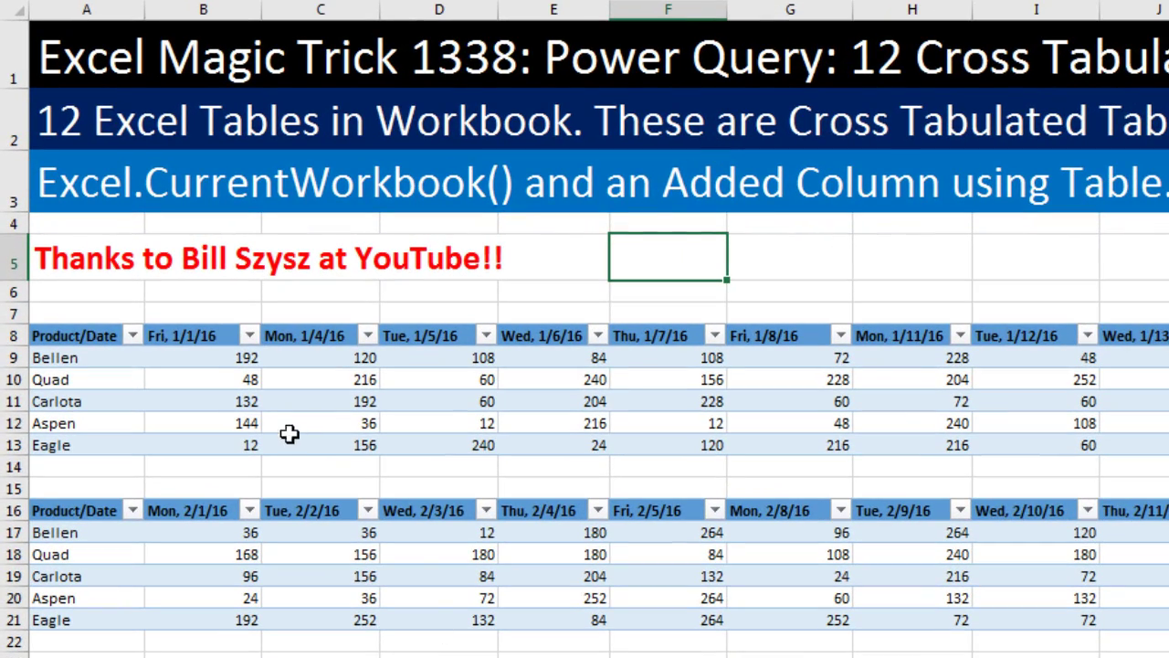
Step: Examine the product names, date headers and numbers in the January table, and look through all the tables on the sheet
{"action": "left_click", "coordinate": [206, 372]}
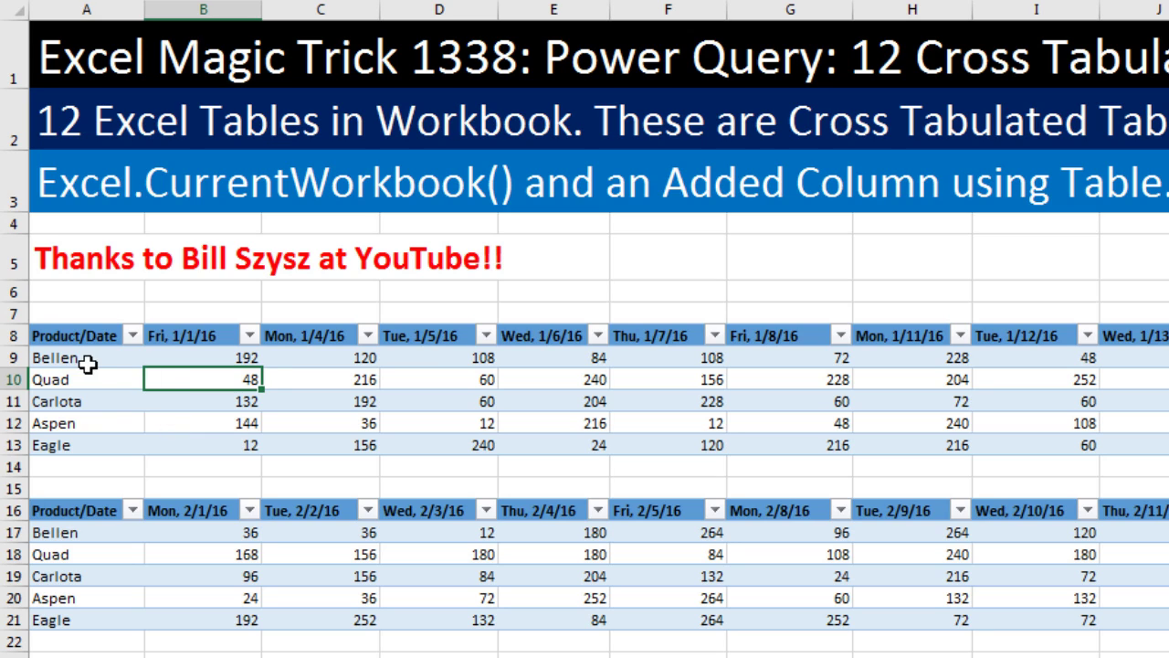
{"action": "left_click_drag", "start_coordinate": [90, 363], "coordinate": [102, 445]}
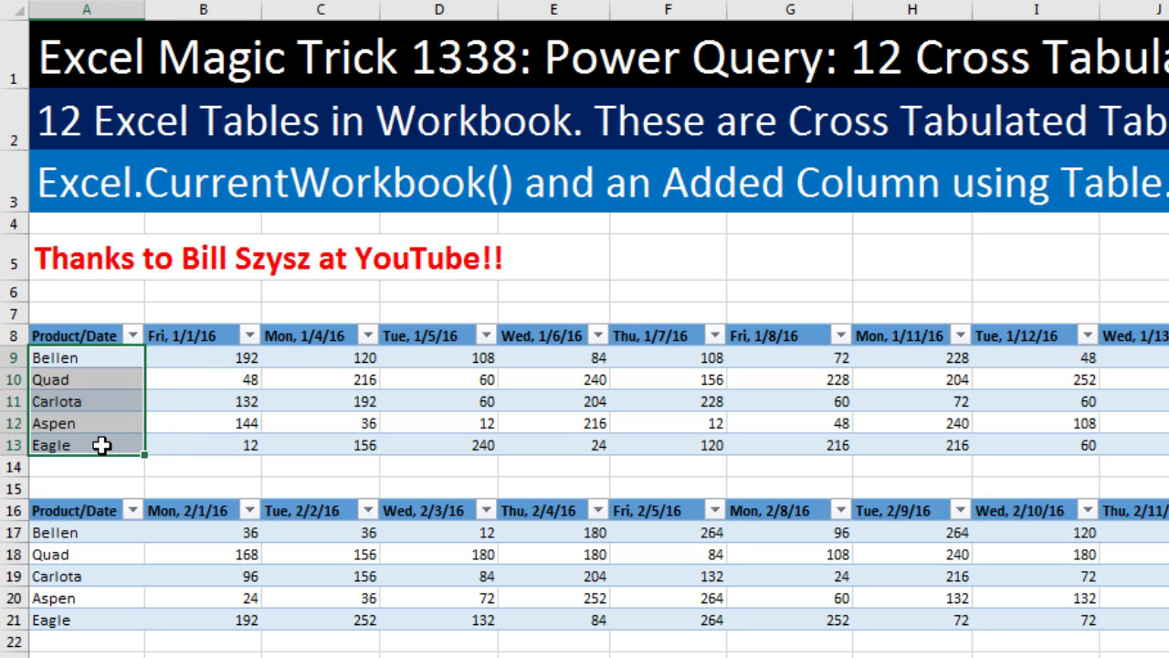
{"action": "left_click", "coordinate": [209, 335]}
{"action": "left_click", "coordinate": [319, 336]}
{"action": "left_click_drag", "start_coordinate": [340, 362], "coordinate": [350, 435]}
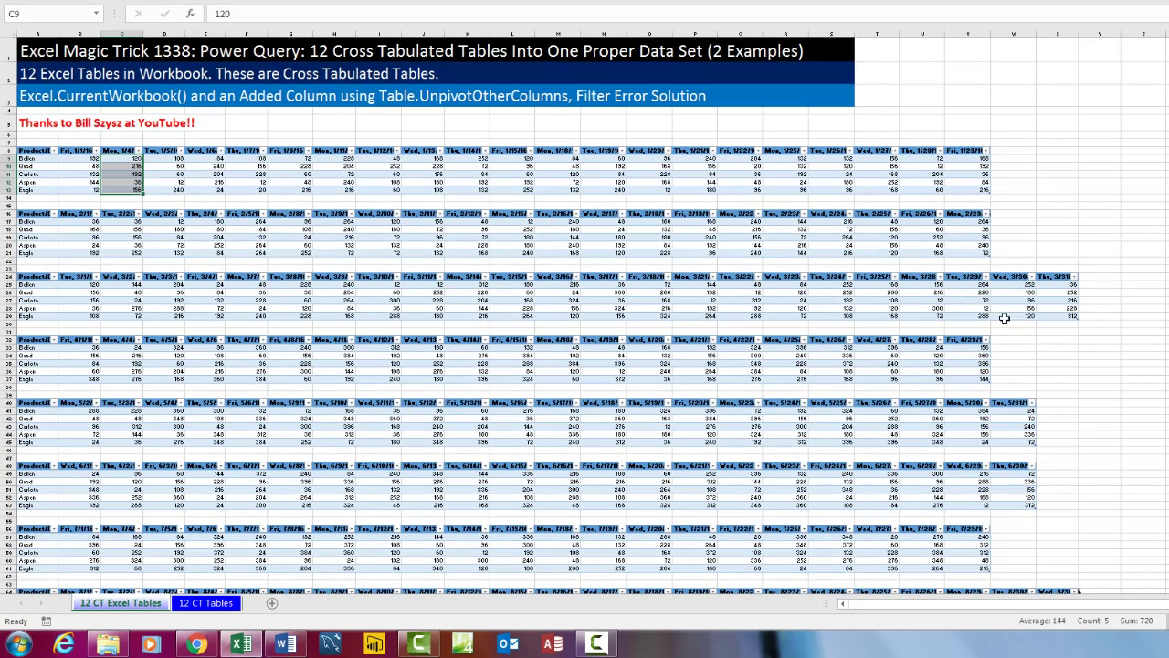
{"action": "scroll", "coordinate": [1023, 375], "scroll_direction": "down", "scroll_amount": 14}
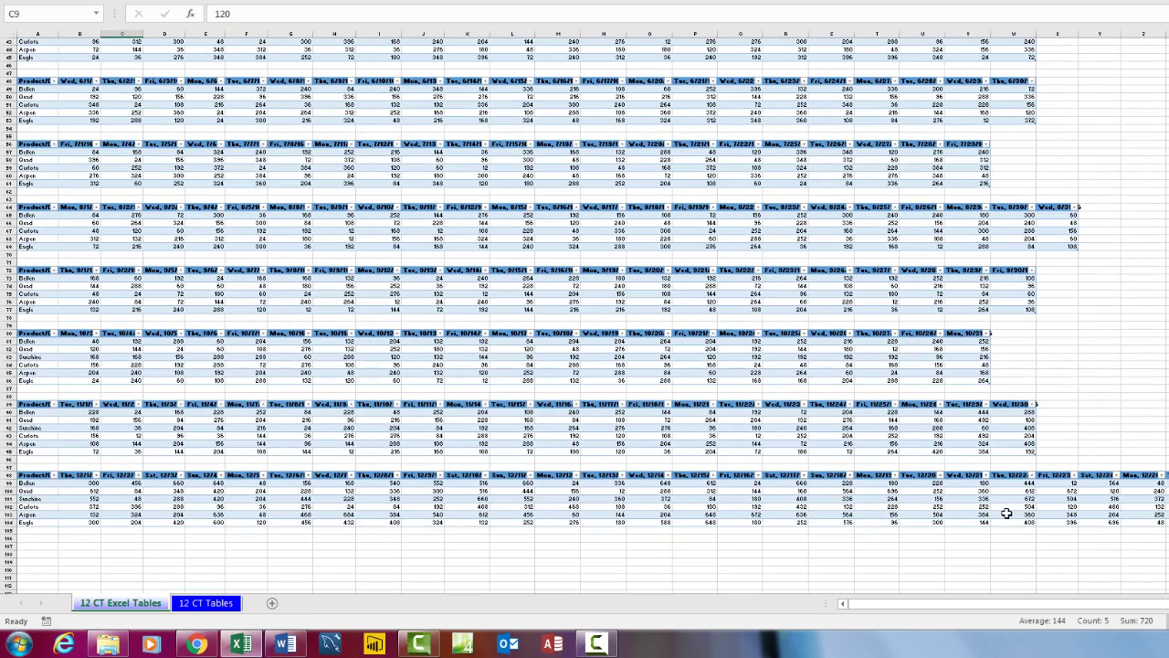
{"action": "key", "text": "ctrl+Home"}
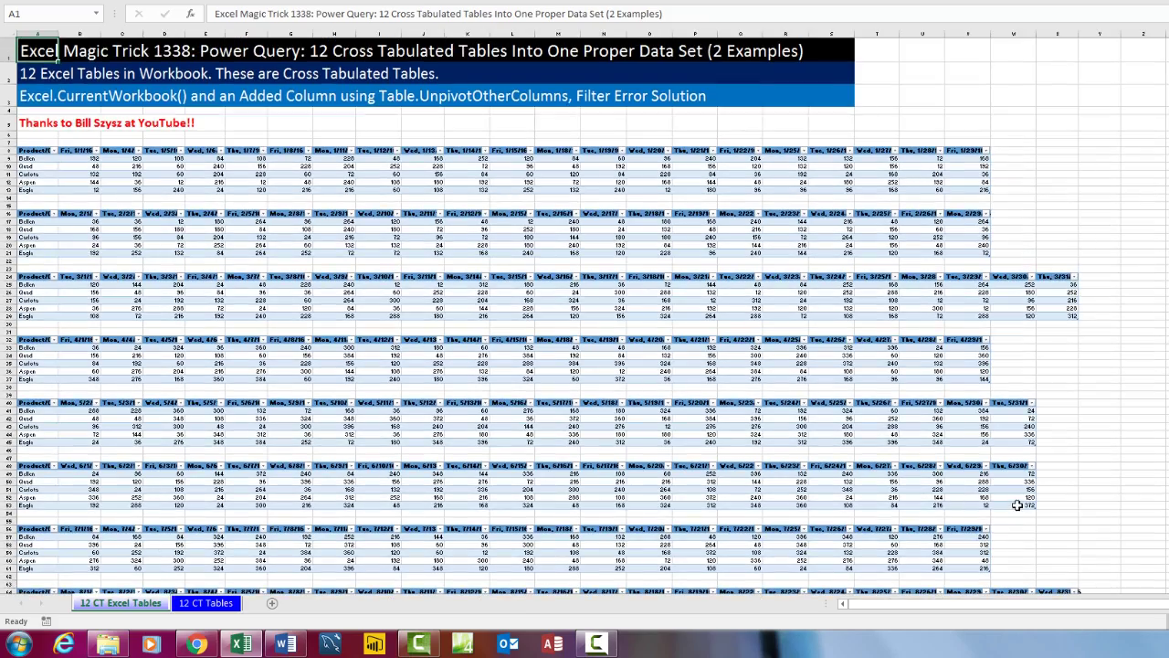
Step: View the stacked tables on the 12 CT Tables sheet and return to the 12 CT Excel Tables sheet
{"action": "left_click", "coordinate": [199, 604]}
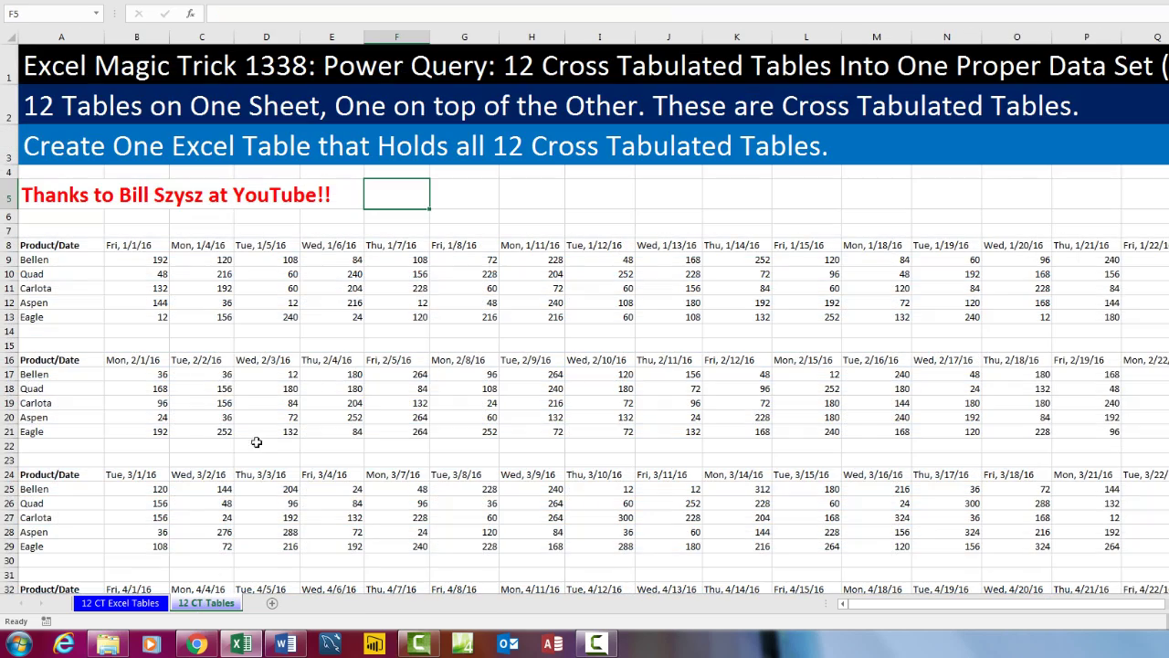
{"action": "scroll", "coordinate": [500, 212], "scroll_direction": "down", "scroll_amount": 1}
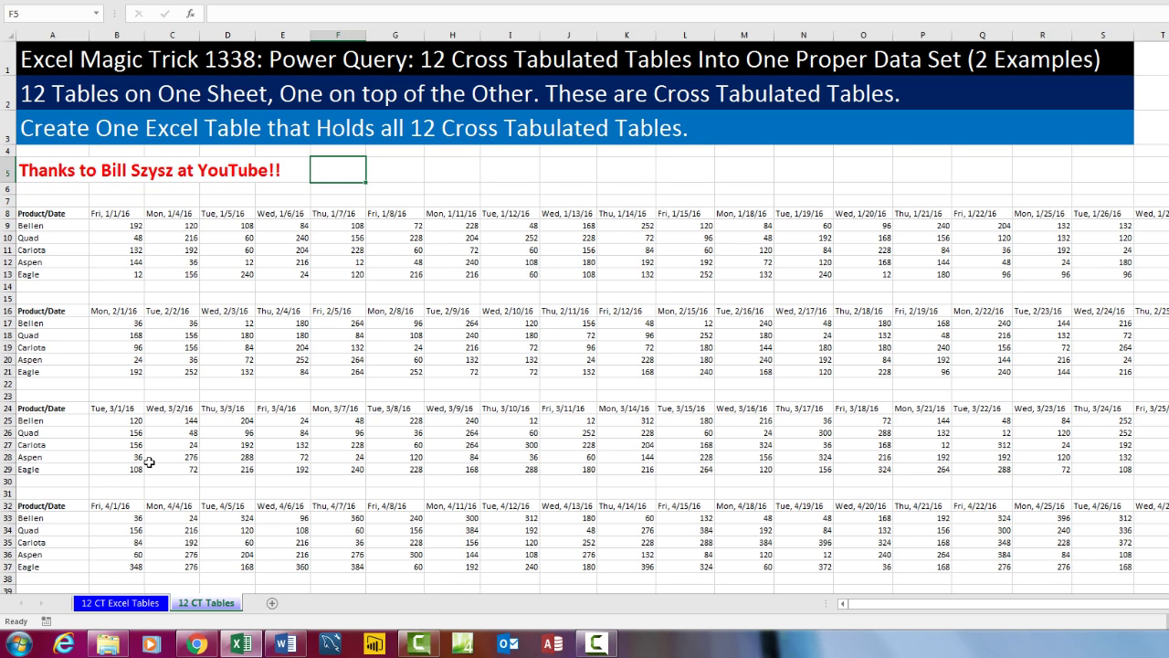
{"action": "left_click", "coordinate": [139, 604]}
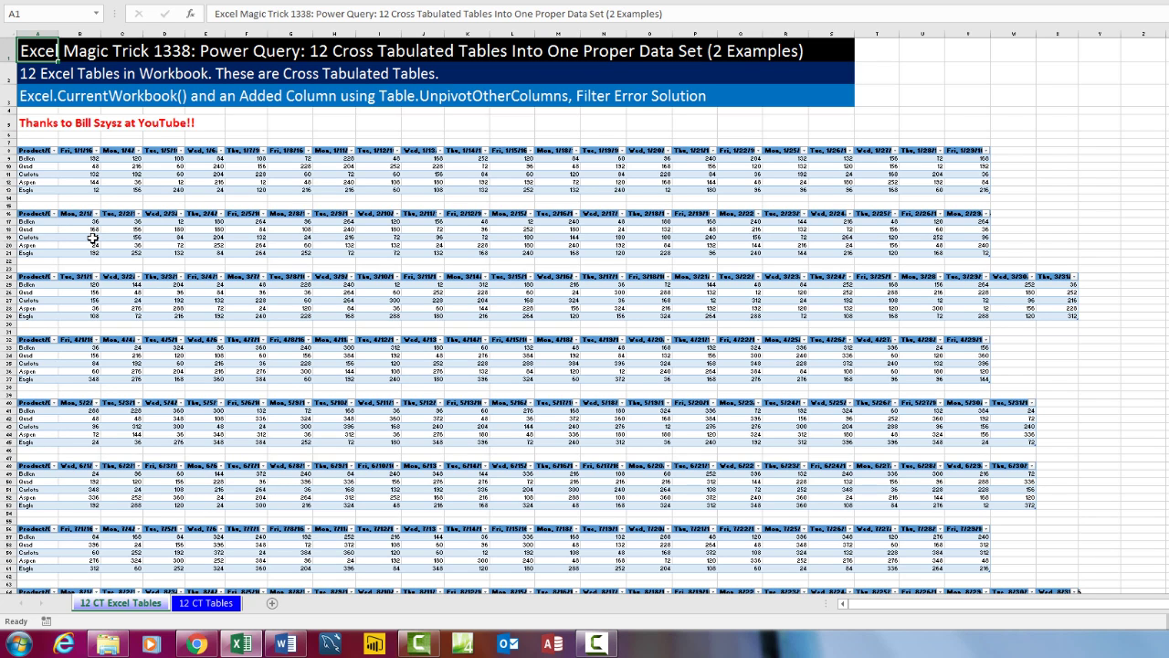
{"action": "scroll", "coordinate": [145, 252], "scroll_direction": "up", "scroll_amount": 4}
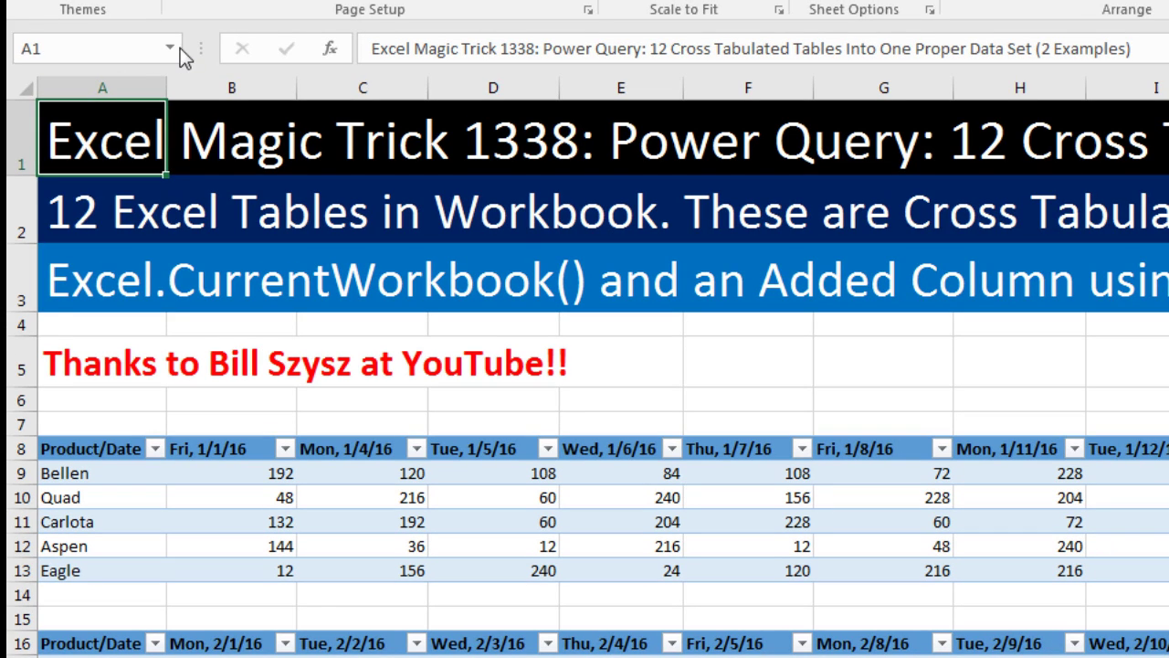
Step: Inspect the ranges named LastYearNotes and Print_Area, and return to the first columns of the sheet
{"action": "left_click", "coordinate": [170, 47]}
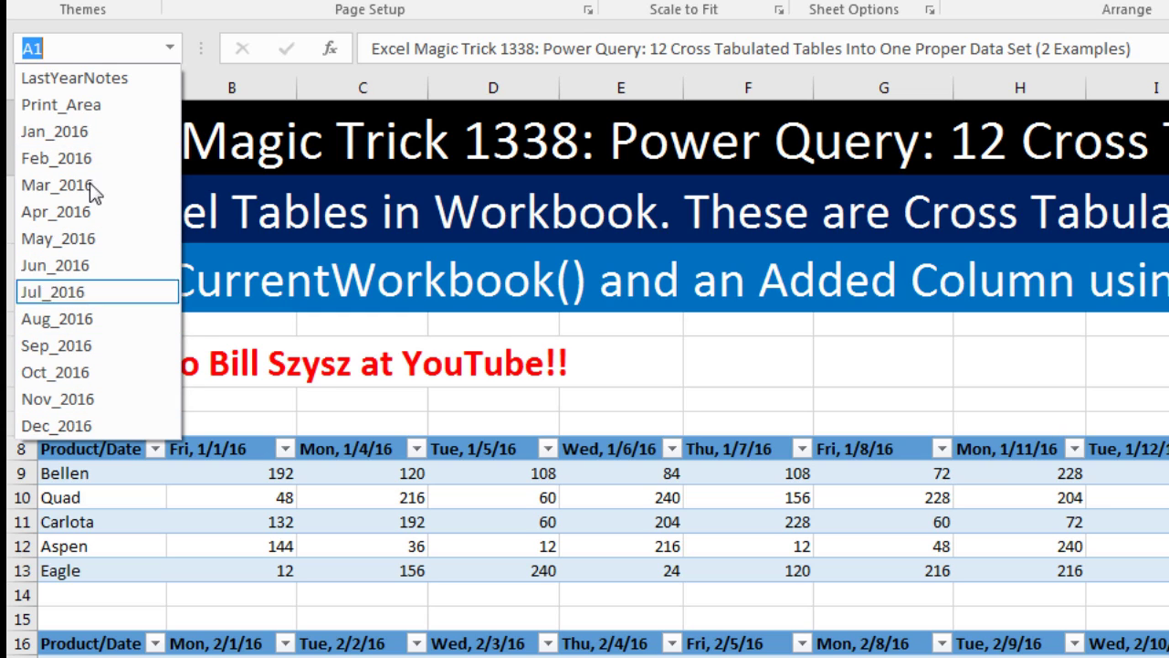
{"action": "left_click", "coordinate": [89, 78]}
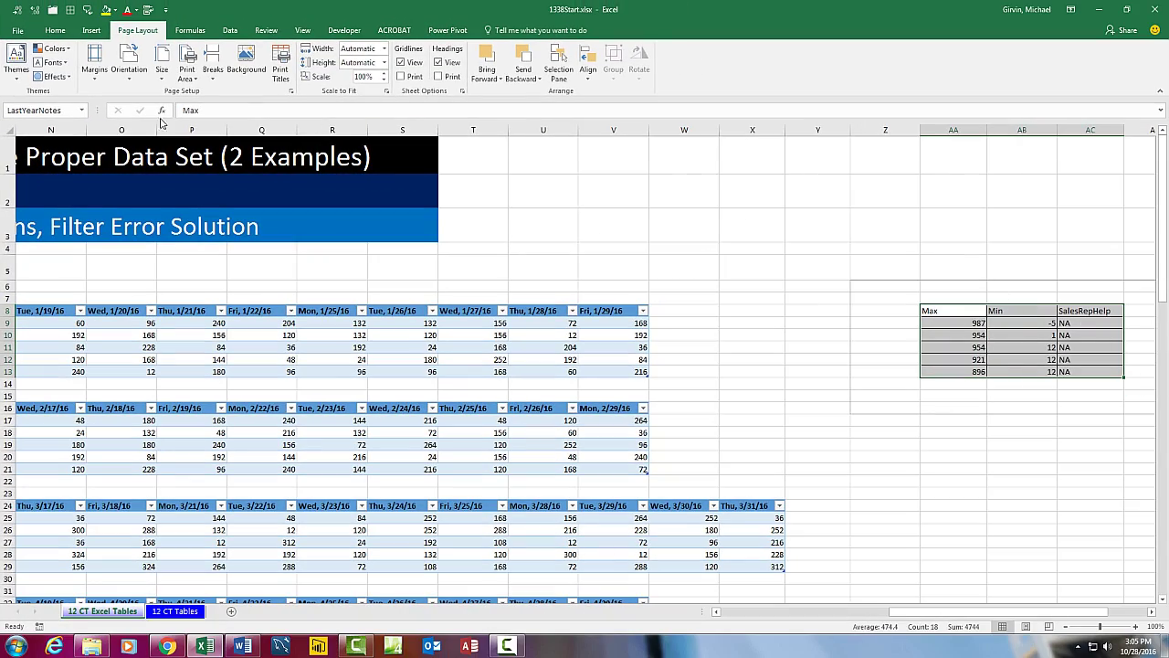
{"action": "left_click", "coordinate": [81, 109]}
{"action": "left_click", "coordinate": [28, 138]}
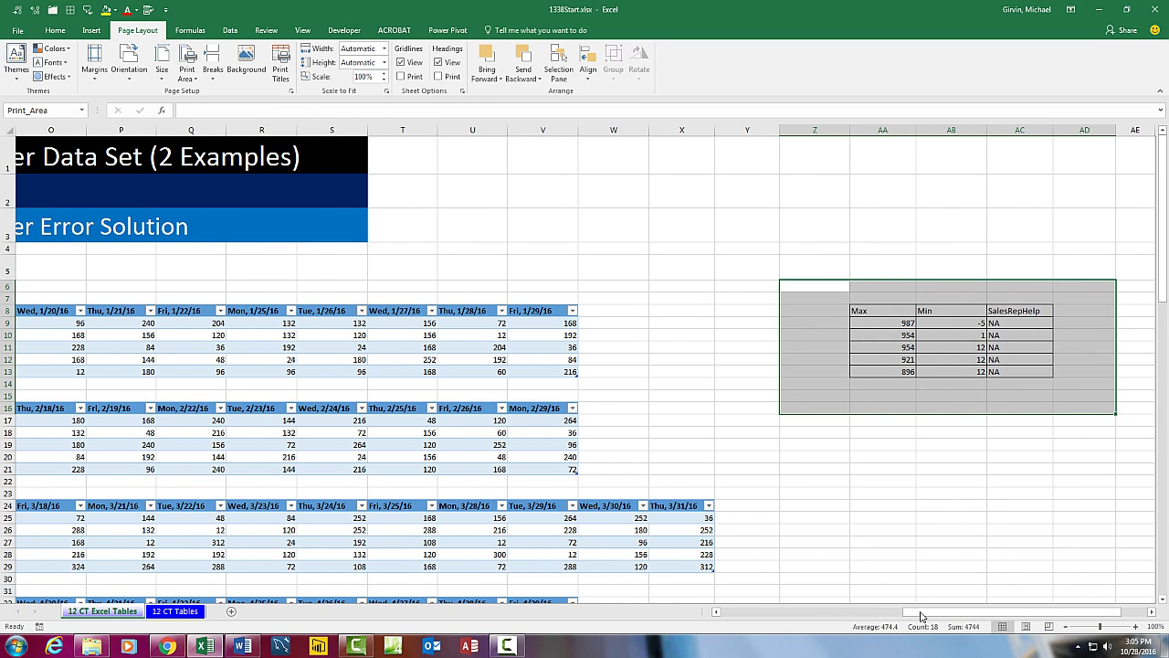
{"action": "left_click_drag", "start_coordinate": [920, 615], "coordinate": [737, 616]}
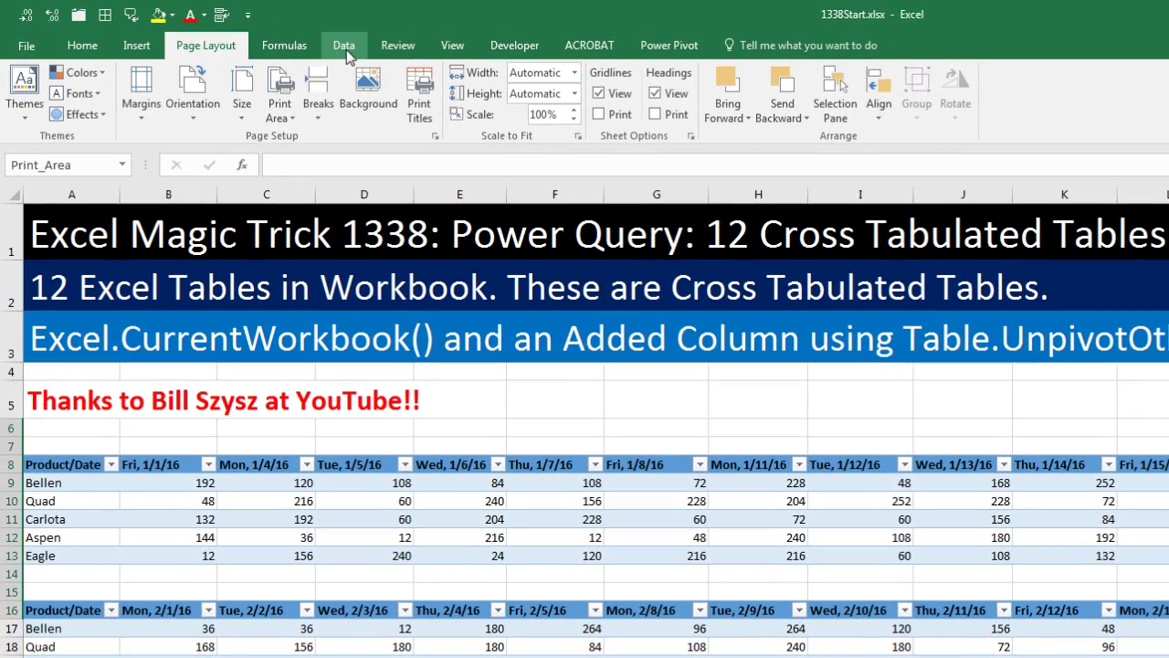
Step: Create a new blank query in the workbook
{"action": "left_click", "coordinate": [345, 50]}
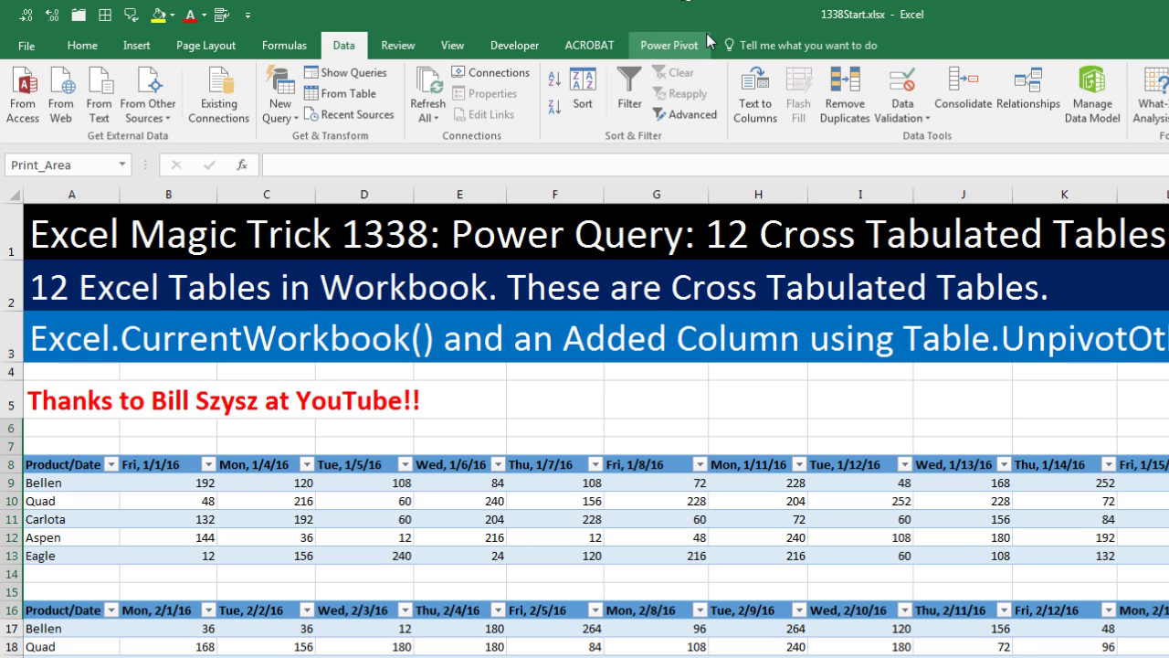
{"action": "left_click", "coordinate": [296, 111]}
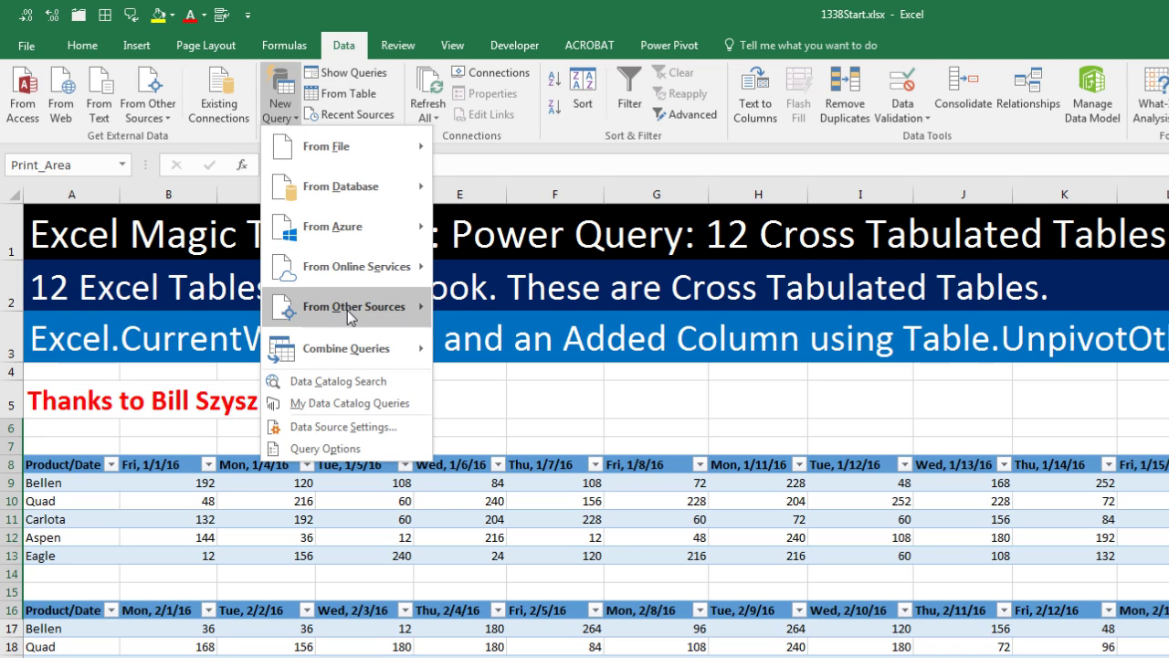
{"action": "mouse_move", "coordinate": [347, 309]}
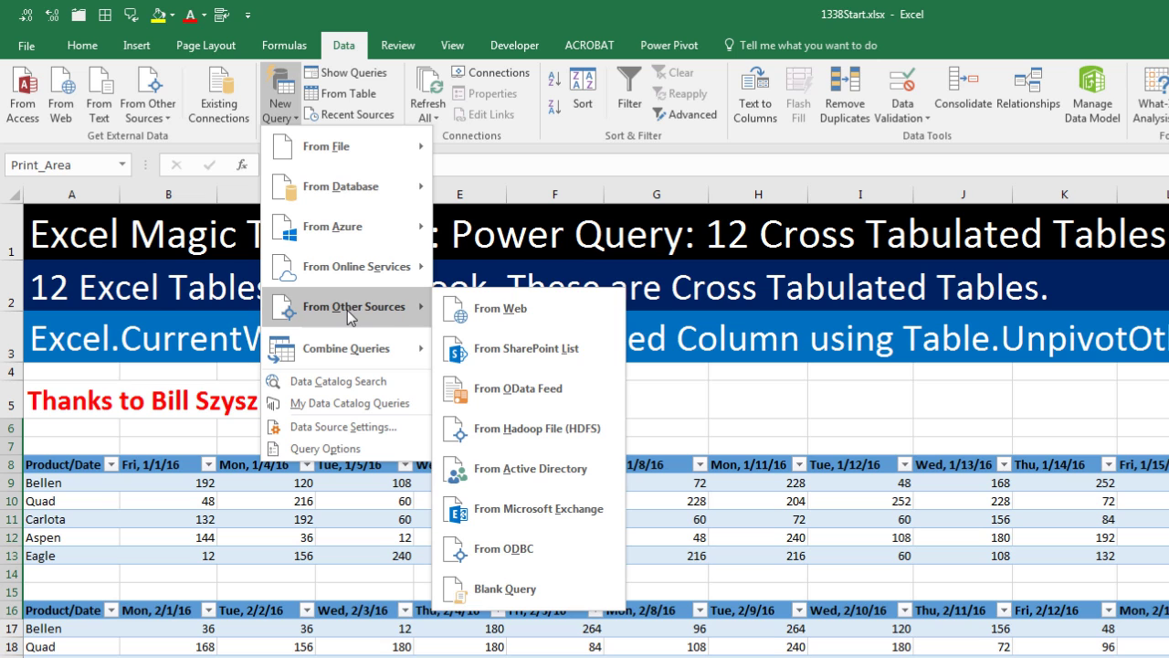
{"action": "left_click", "coordinate": [539, 595]}
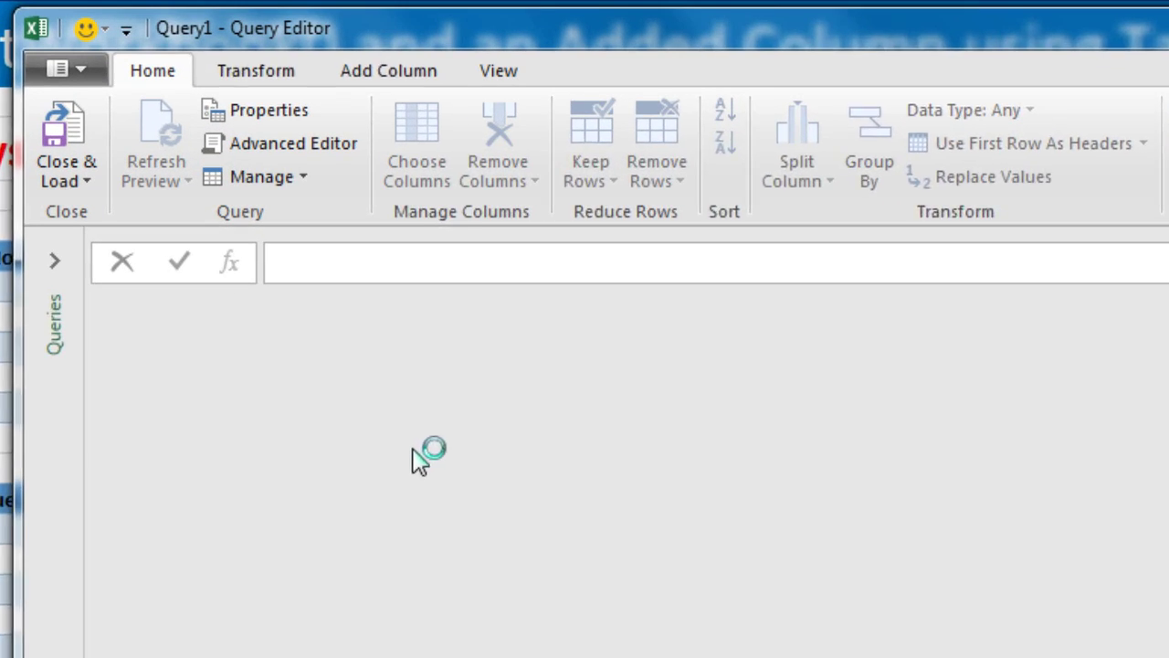
Step: Enter the formula =Excel.CurrentWorkbook() as the source of the blank query
{"action": "type", "text": "="}
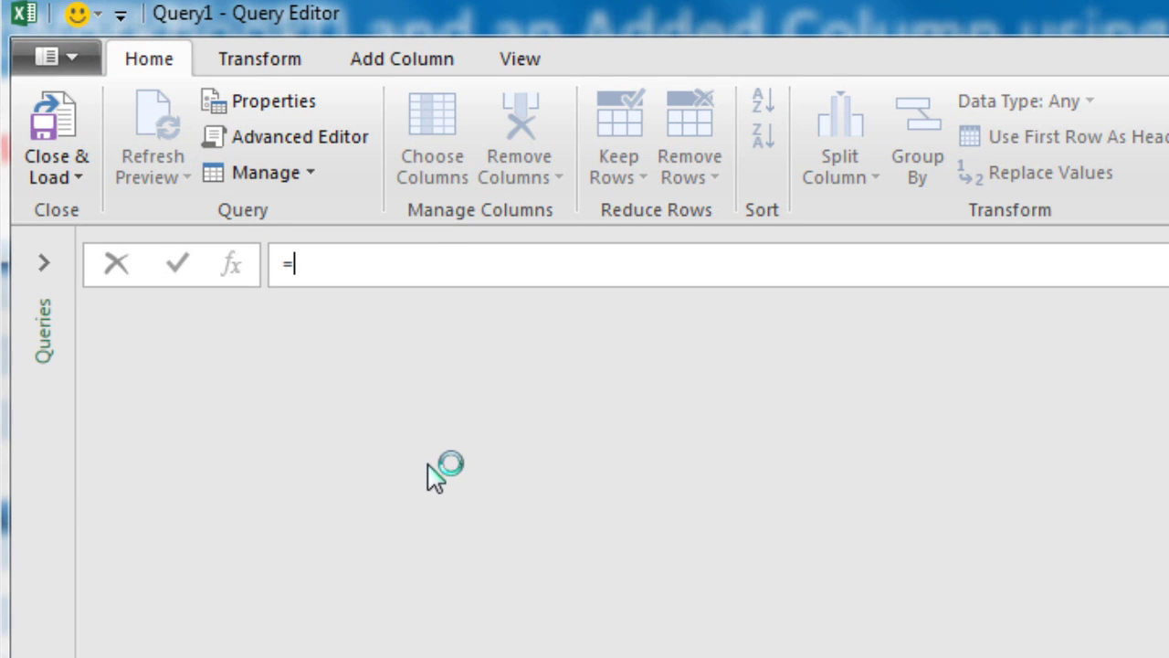
{"action": "type", "text": "Excel.Cu"}
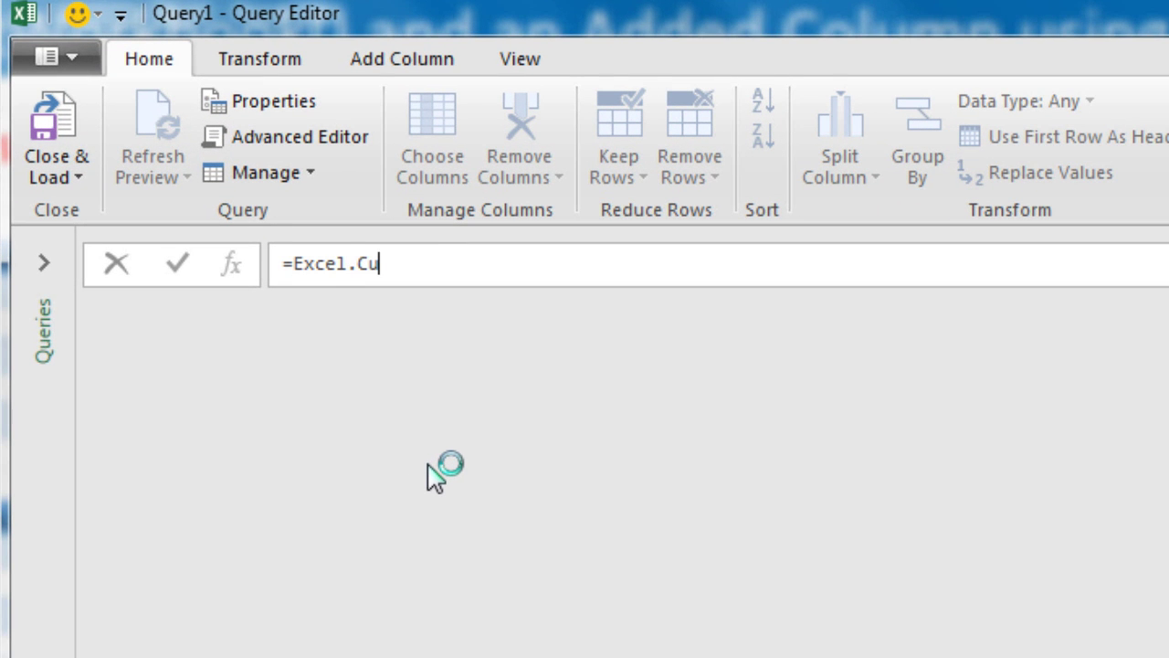
{"action": "type", "text": "rrentWorkbo"}
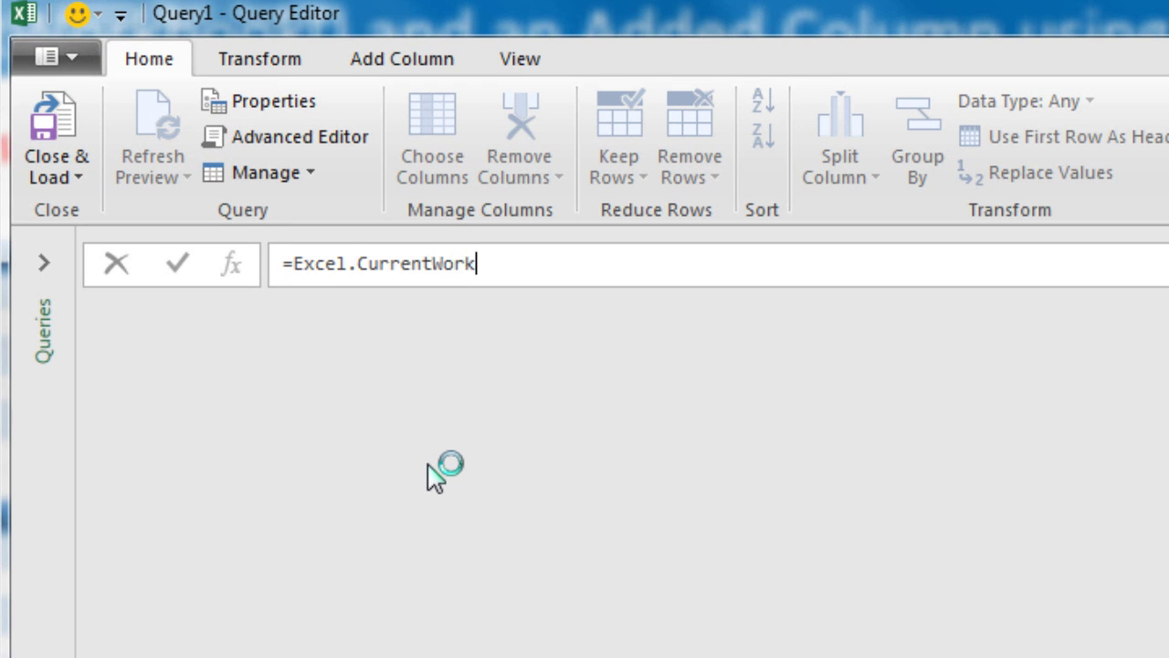
{"action": "type", "text": "ok()"}
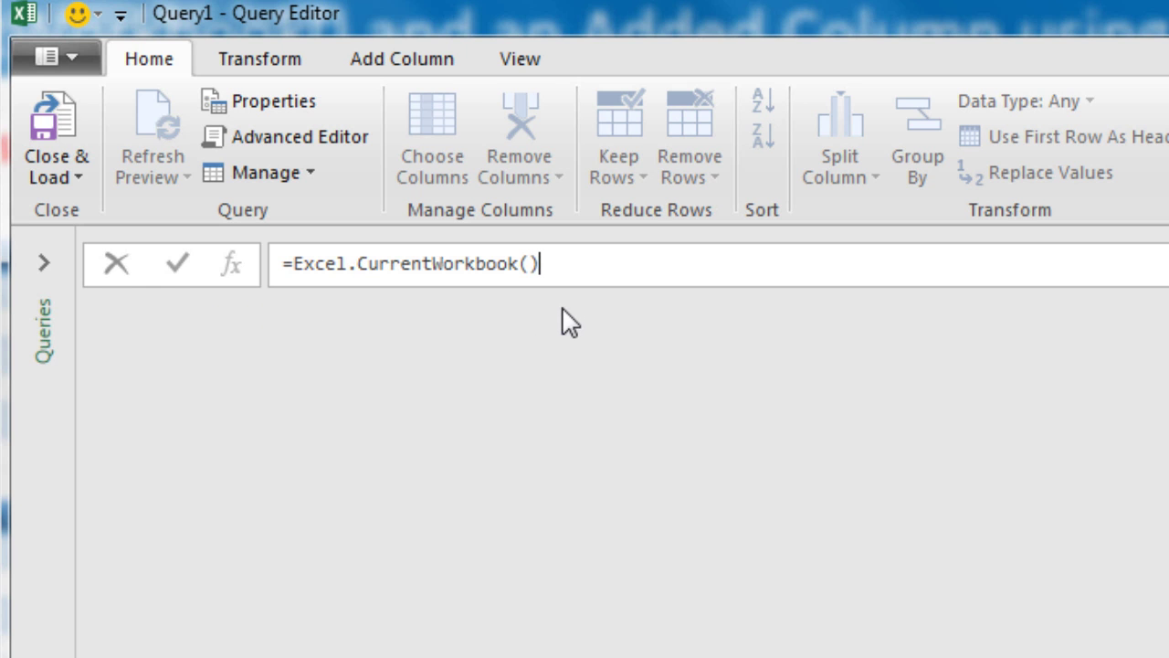
{"action": "key", "text": "Return"}
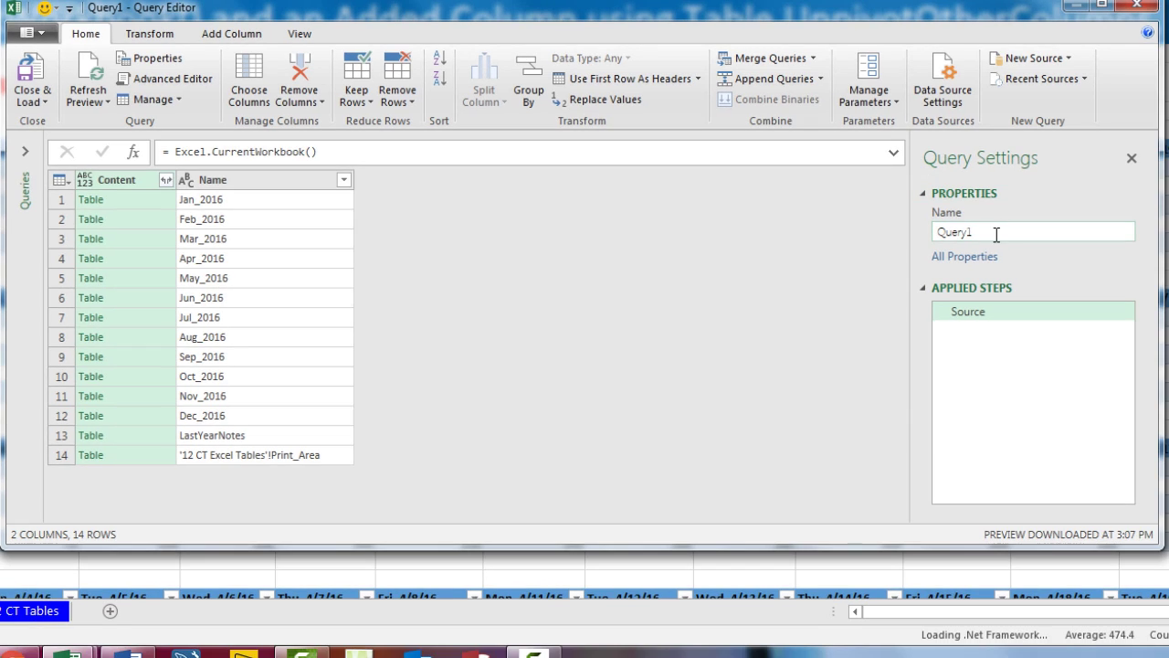
Step: Rename the query as AllCTTablesIntoOne
{"action": "left_click", "coordinate": [996, 235]}
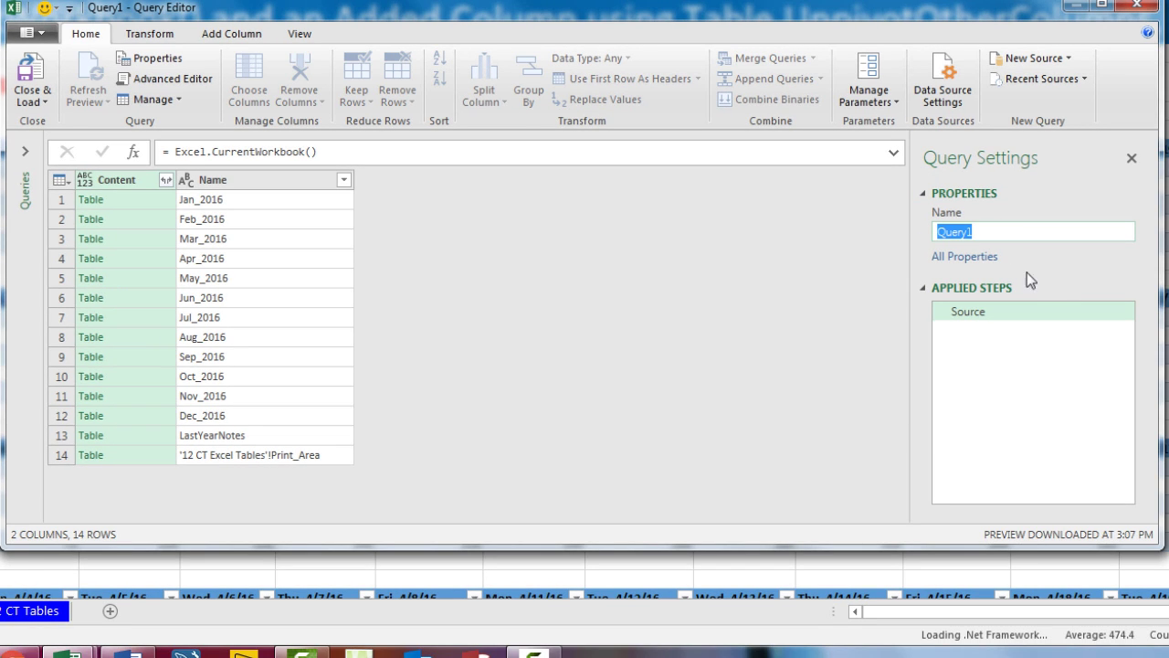
{"action": "type", "text": "AllCTTablesIntoOne"}
{"action": "key", "text": "Return"}
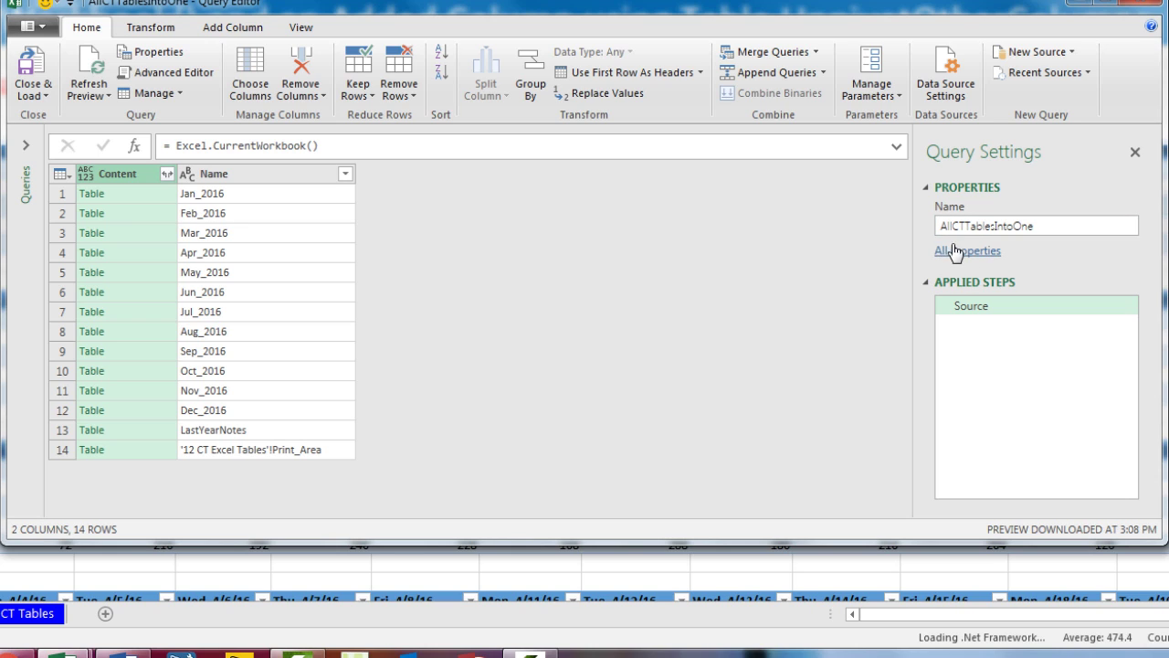
Step: Copy the query's name and use it to filter the Name column to rows that do not equal AllCTTablesIntoOne
{"action": "left_click_drag", "start_coordinate": [1036, 225], "coordinate": [959, 242]}
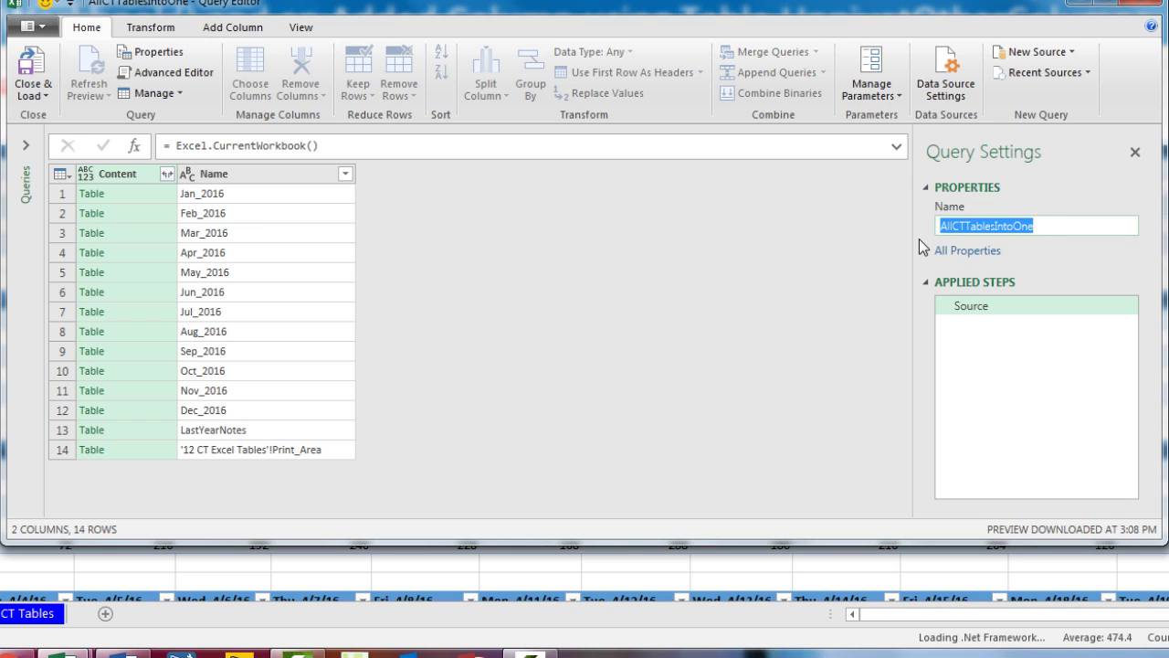
{"action": "key", "text": "ctrl+c"}
{"action": "left_click", "coordinate": [950, 252]}
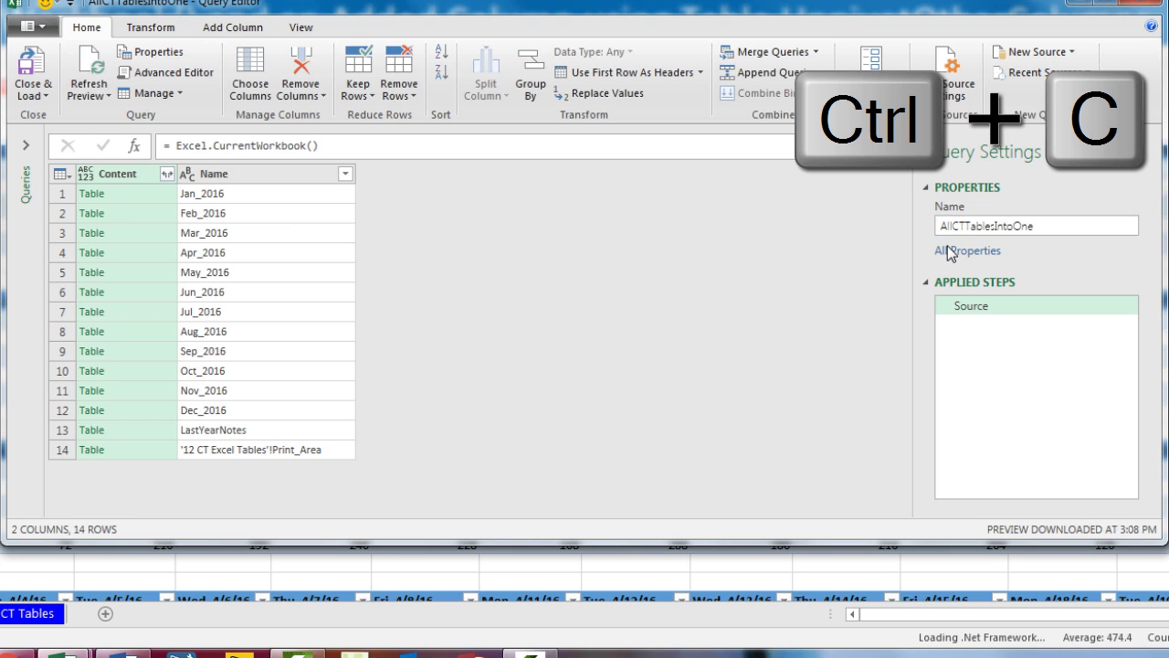
{"action": "left_click", "coordinate": [346, 174]}
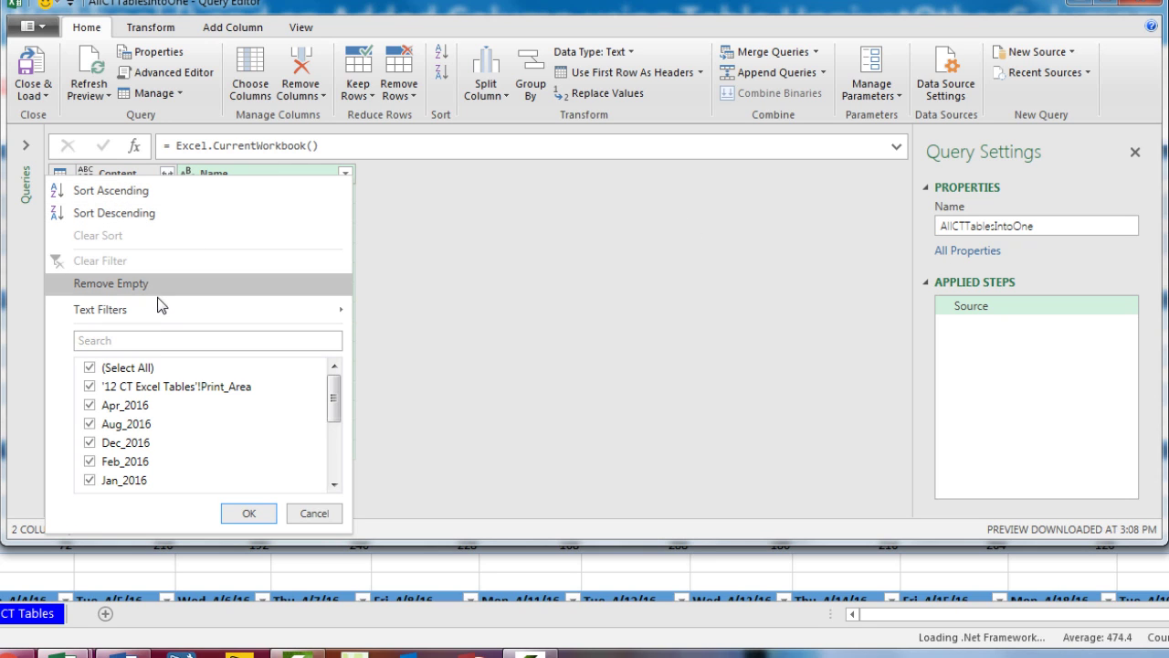
{"action": "mouse_move", "coordinate": [154, 308]}
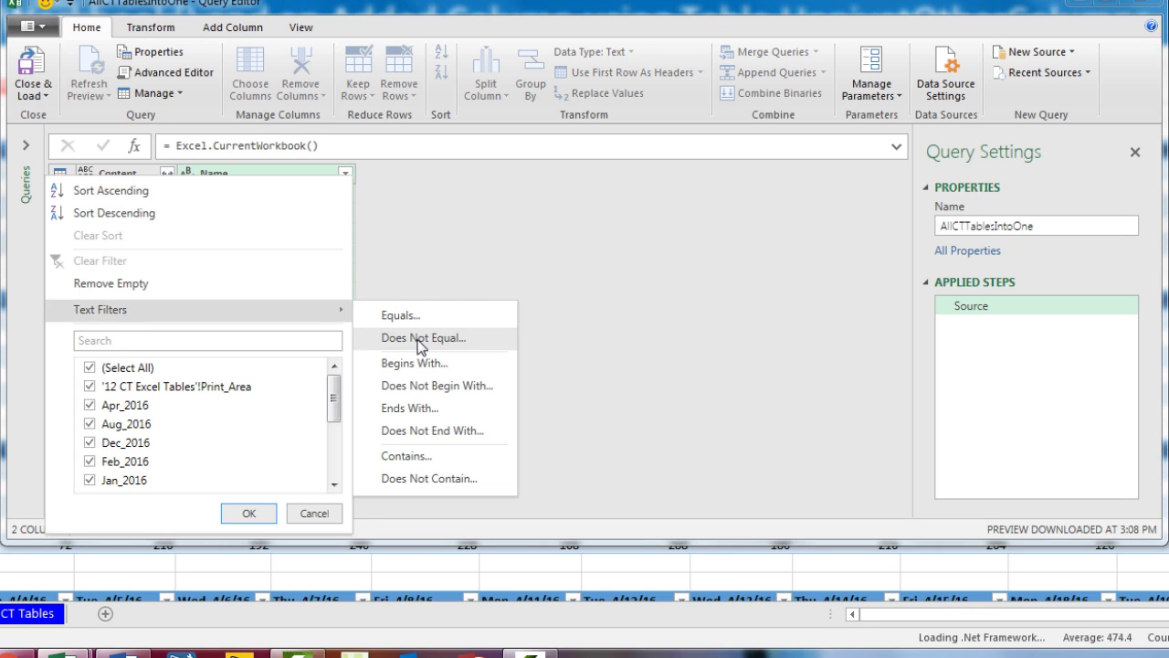
{"action": "left_click", "coordinate": [415, 338]}
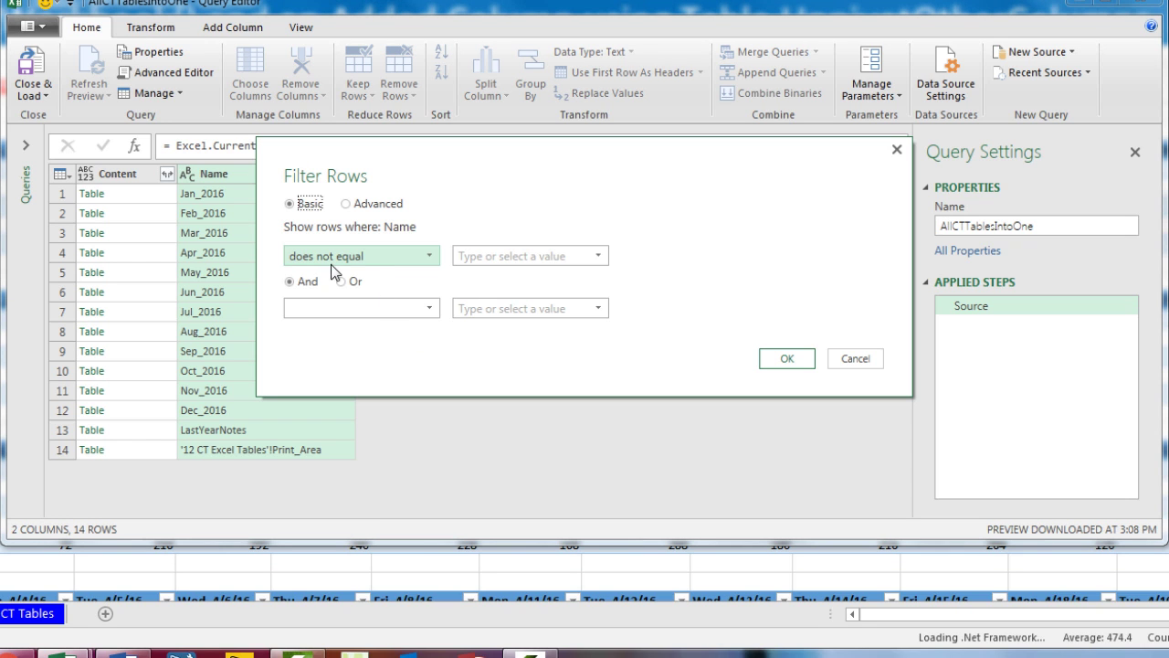
{"action": "left_click", "coordinate": [471, 257]}
{"action": "key", "text": "ctrl+v"}
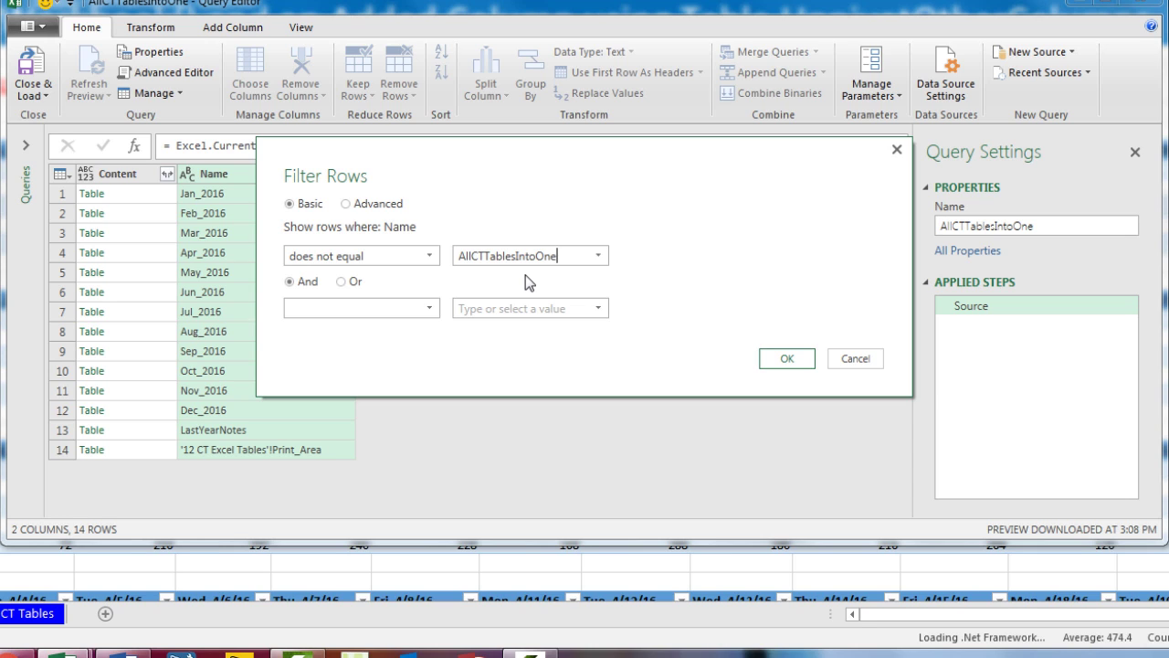
{"action": "left_click", "coordinate": [784, 359]}
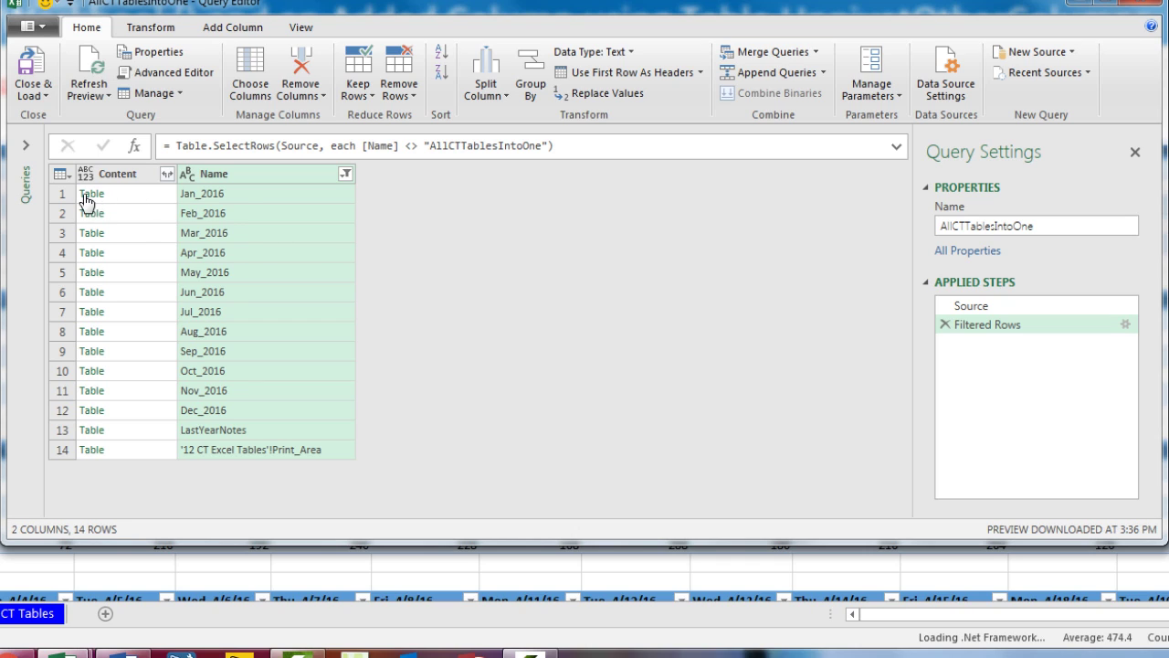
Step: Preview the contents of the Jan_2016, Feb_2016, Mar_2016, Apr_2016 and LastYearNotes tables in the Content column
{"action": "left_click", "coordinate": [155, 193]}
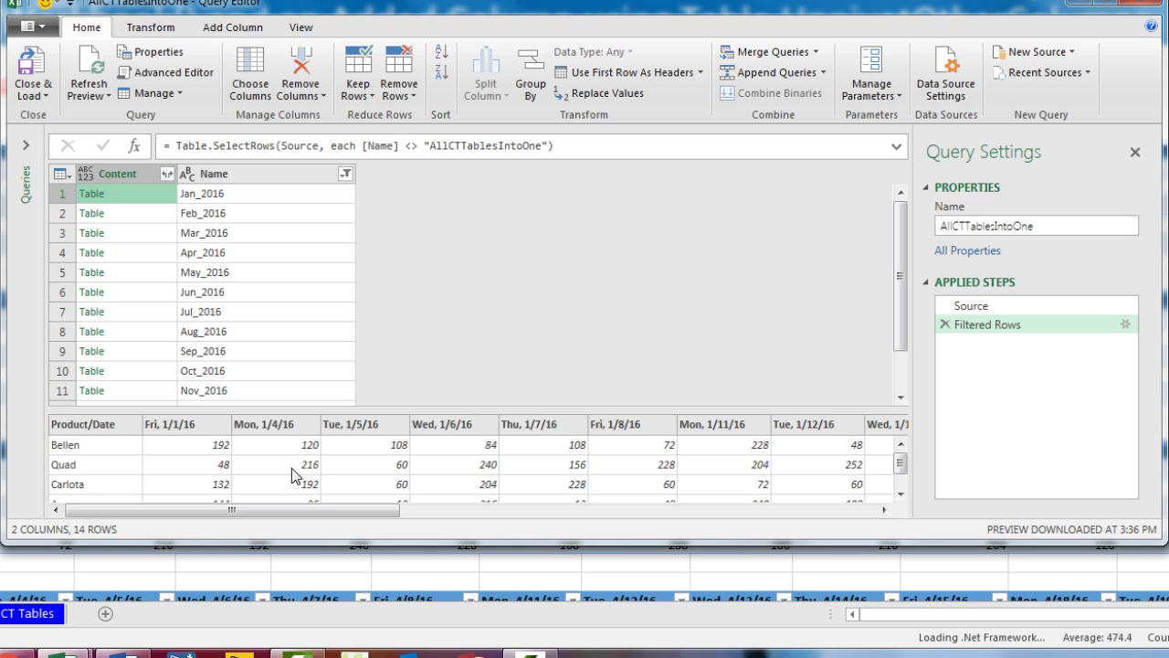
{"action": "left_click", "coordinate": [141, 219]}
{"action": "left_click", "coordinate": [143, 229]}
{"action": "left_click", "coordinate": [145, 258]}
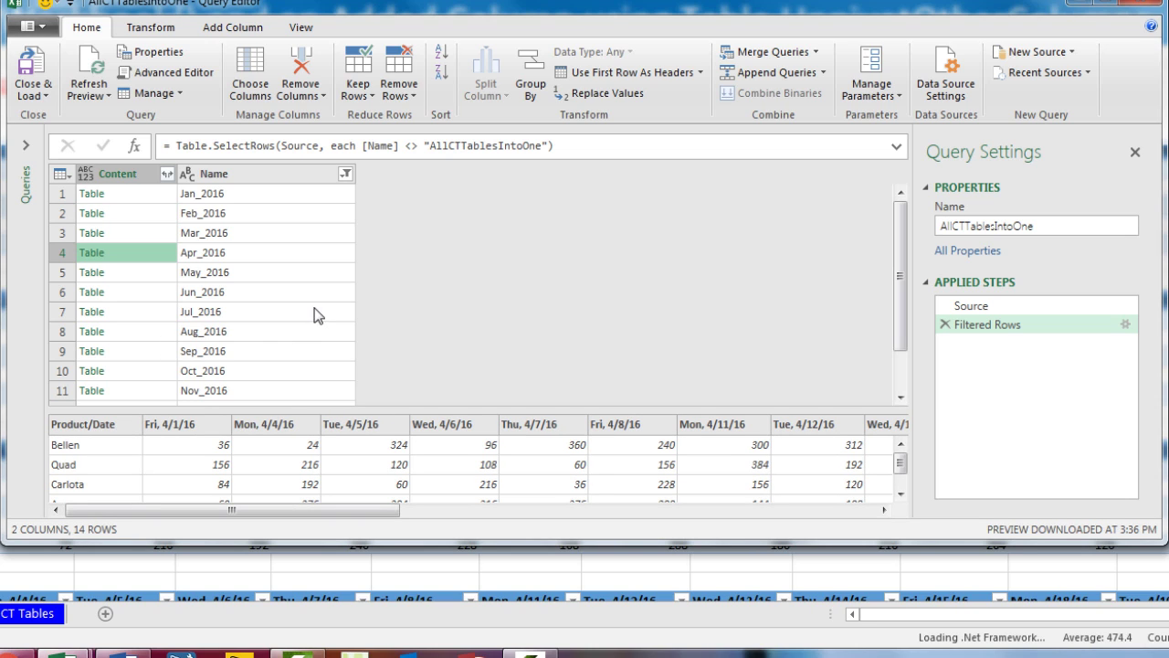
{"action": "scroll", "coordinate": [577, 395], "scroll_direction": "down", "scroll_amount": 1}
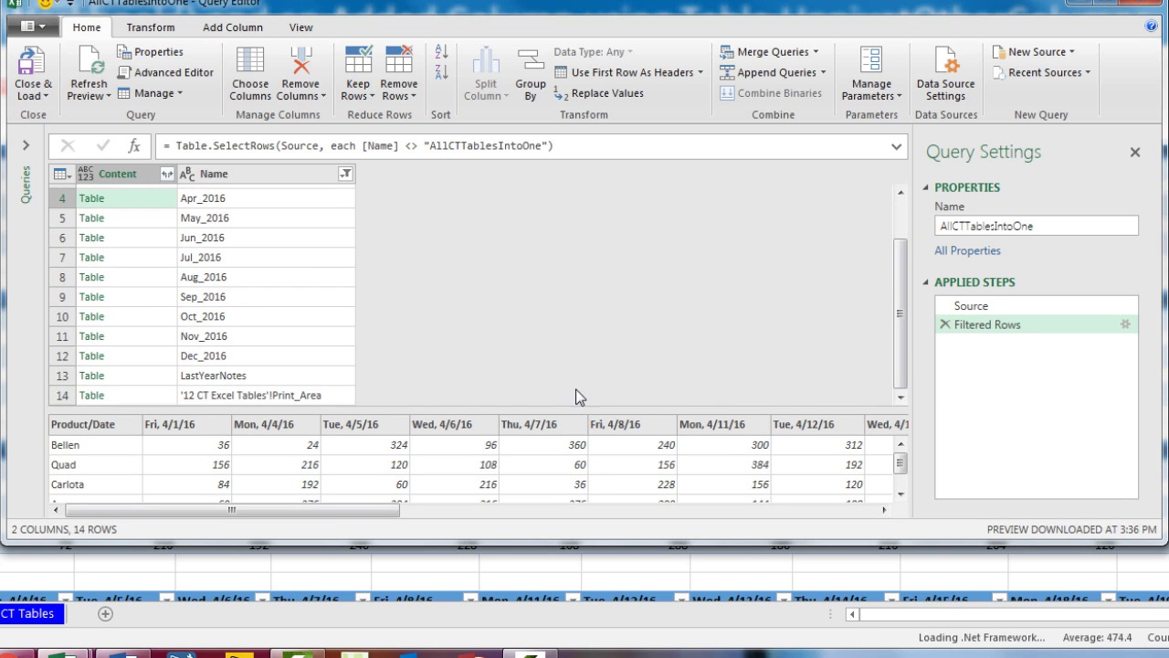
{"action": "left_click", "coordinate": [149, 375]}
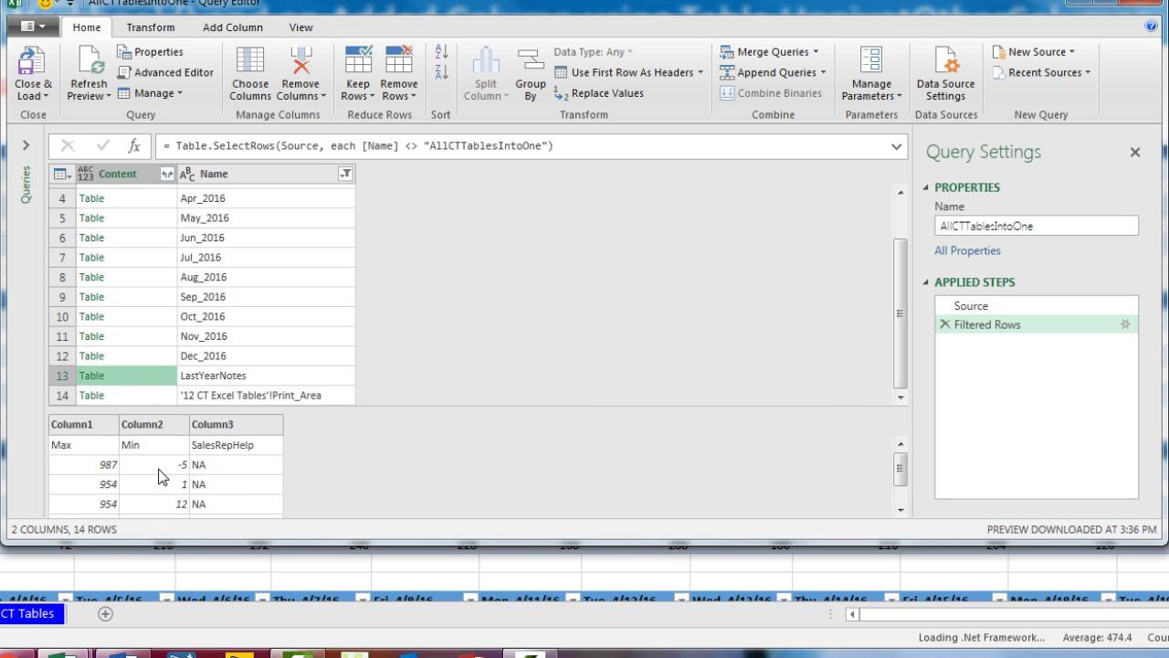
Step: Preview the contents of the '12 CT Excel Tables'!Print_Area and LastYearNotes rows in the Content column
{"action": "left_click", "coordinate": [137, 397]}
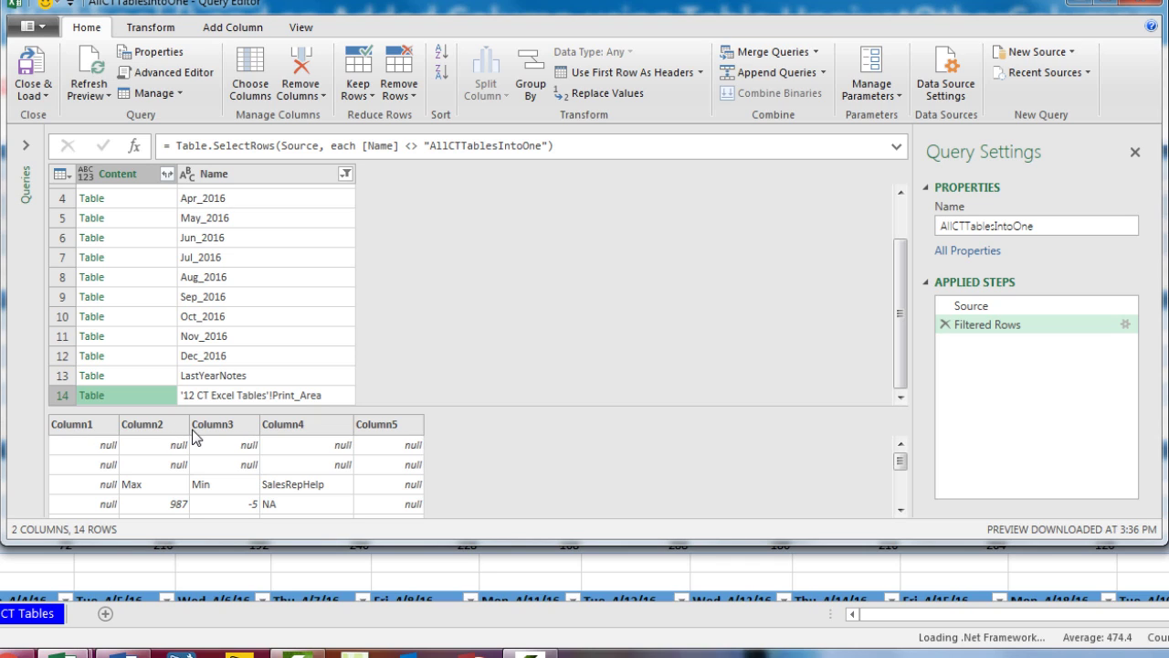
{"action": "left_click", "coordinate": [164, 379]}
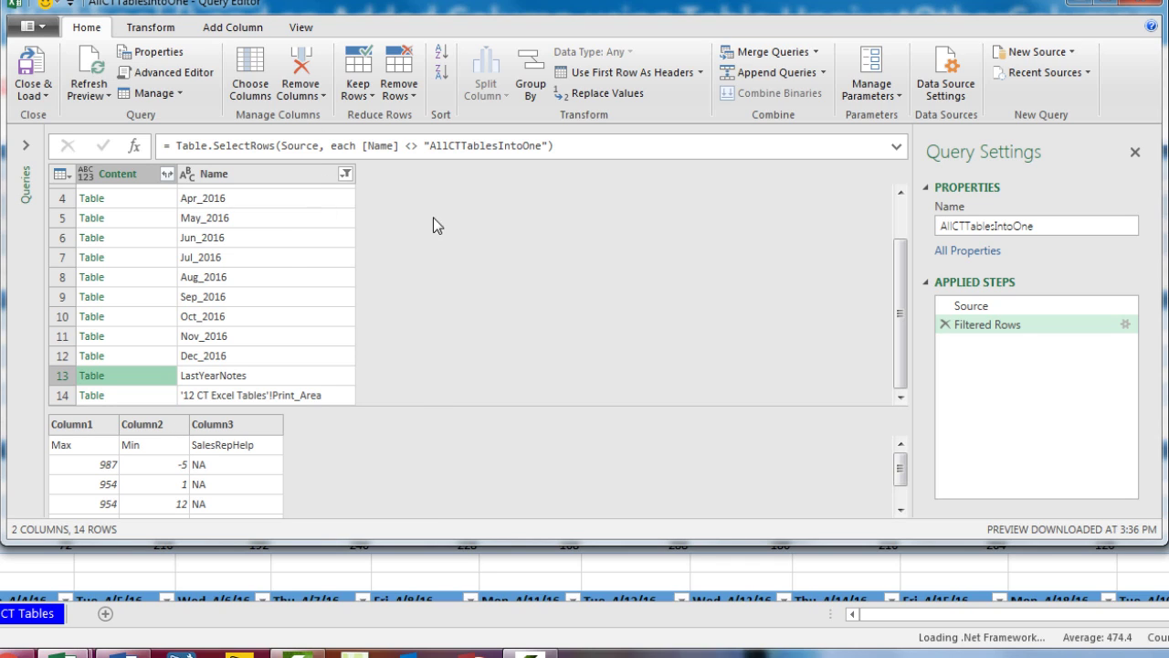
Step: Start a custom column and name it UnPivotEachTable
{"action": "left_click", "coordinate": [236, 26]}
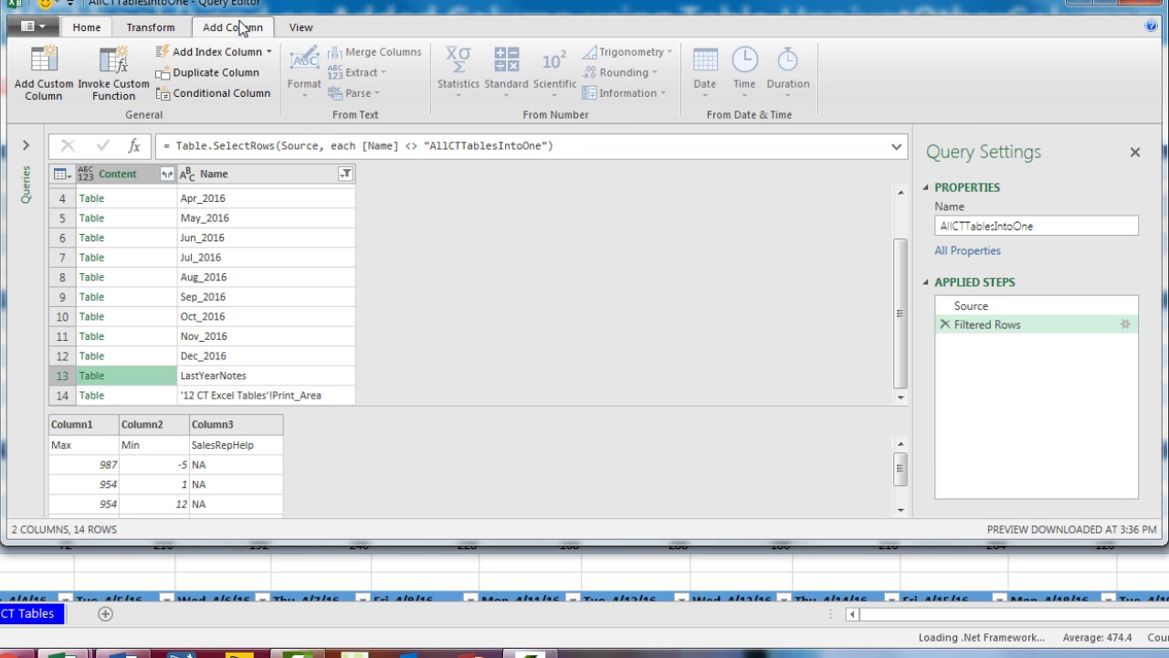
{"action": "left_click", "coordinate": [61, 60]}
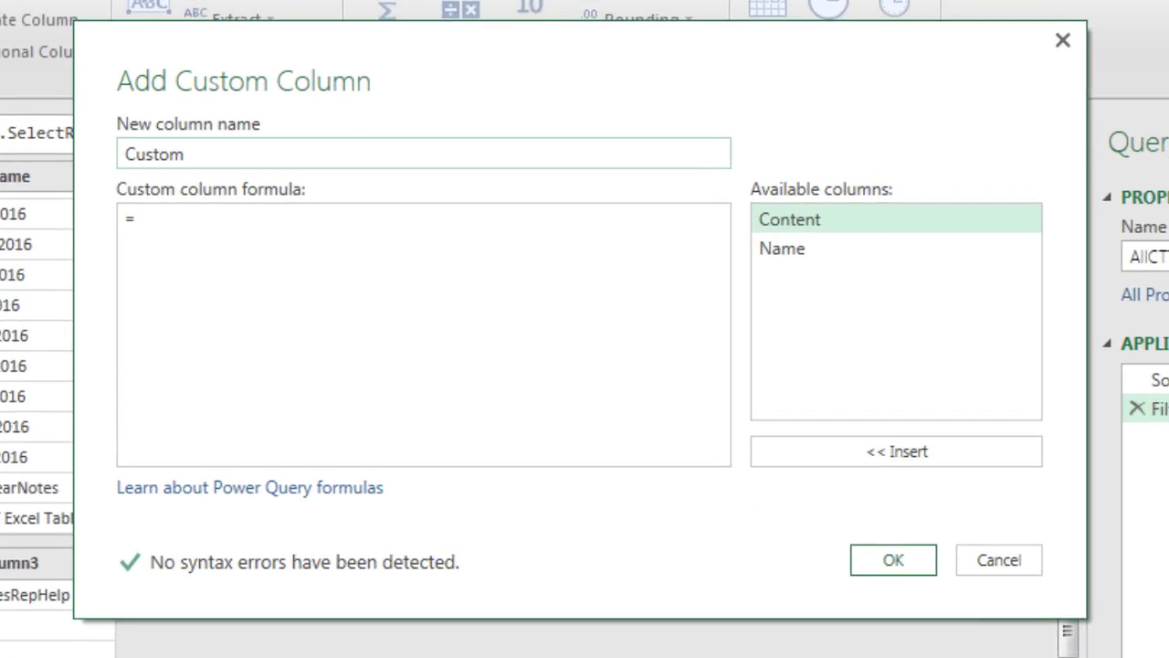
{"action": "left_click_drag", "start_coordinate": [343, 158], "coordinate": [269, 163]}
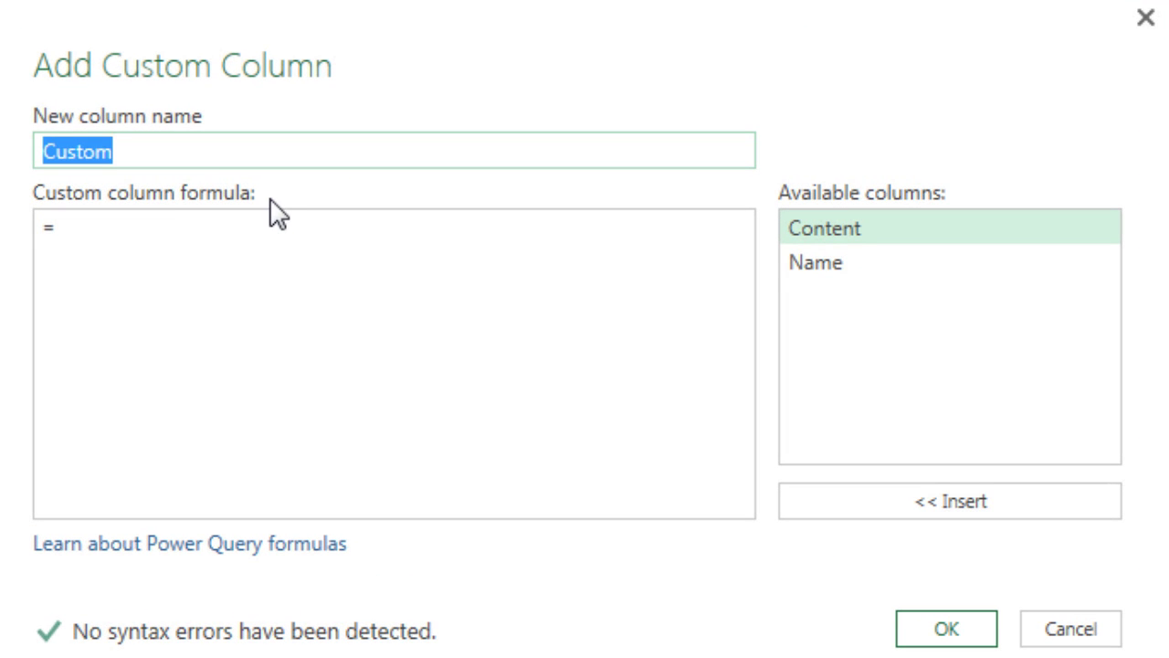
{"action": "type", "text": "UnPivotEachTable"}
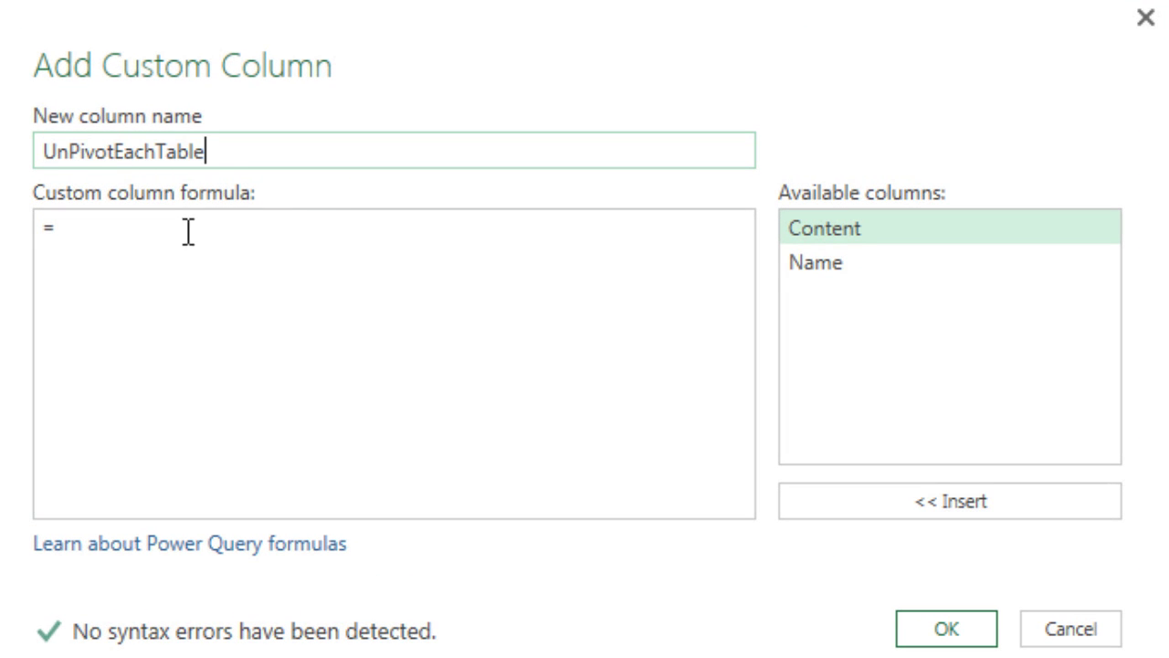
Step: Begin the custom column formula with Table.UnpivotOtherColumns( and insert the Content column as its first argument
{"action": "left_click", "coordinate": [291, 234]}
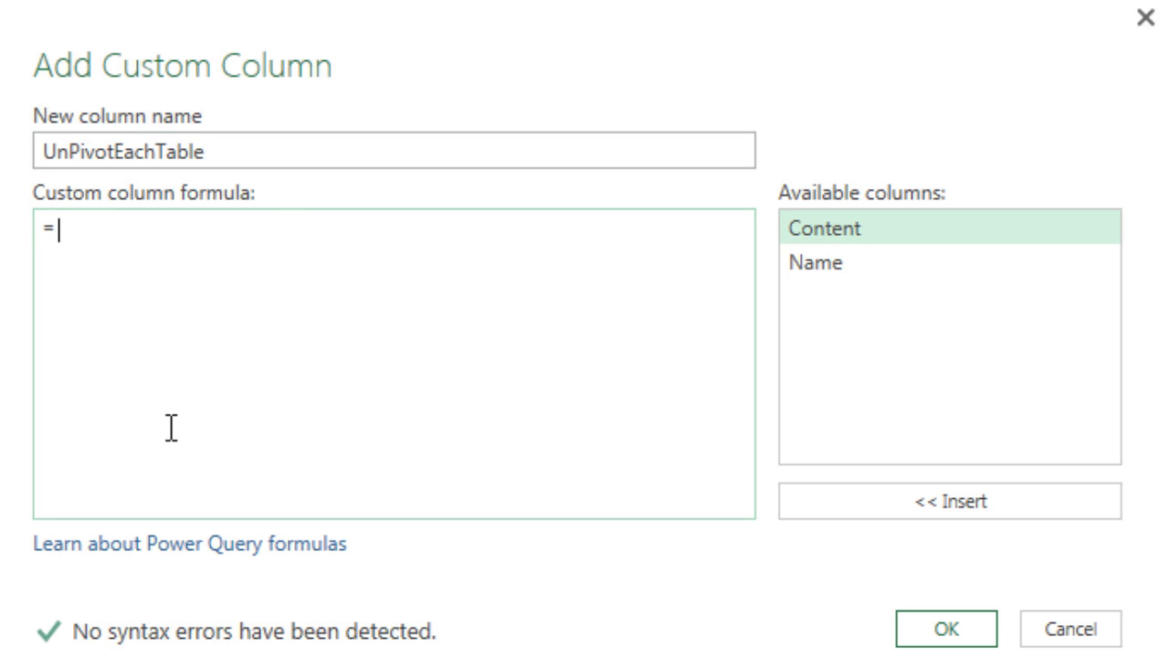
{"action": "type", "text": "Table."}
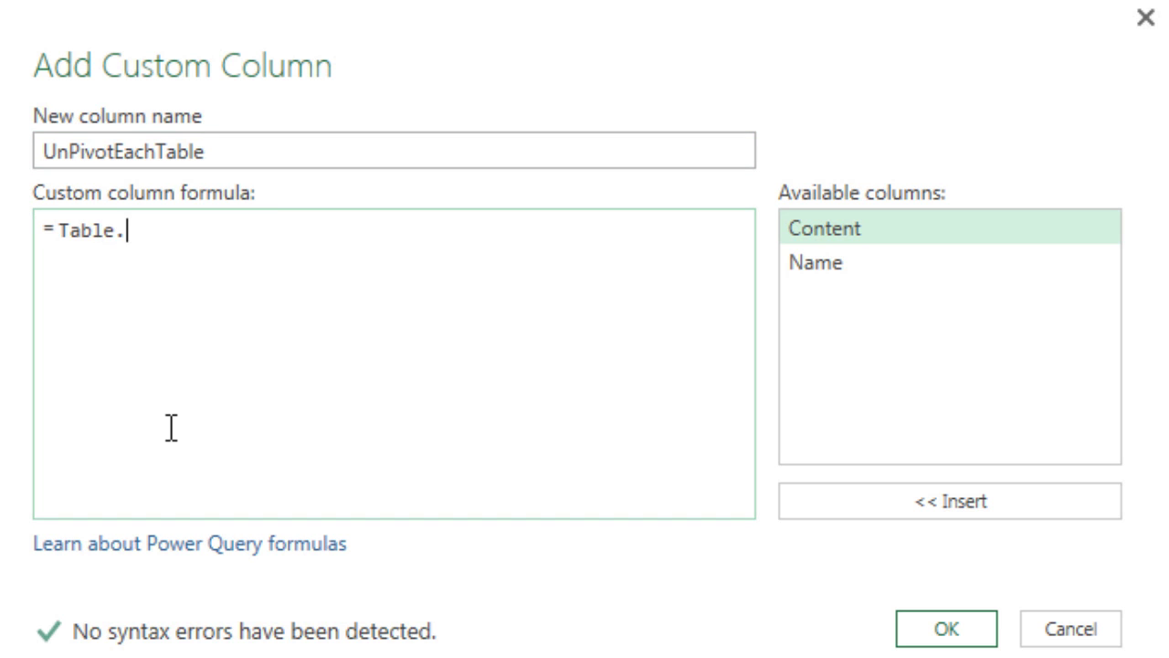
{"action": "type", "text": "Unpivo"}
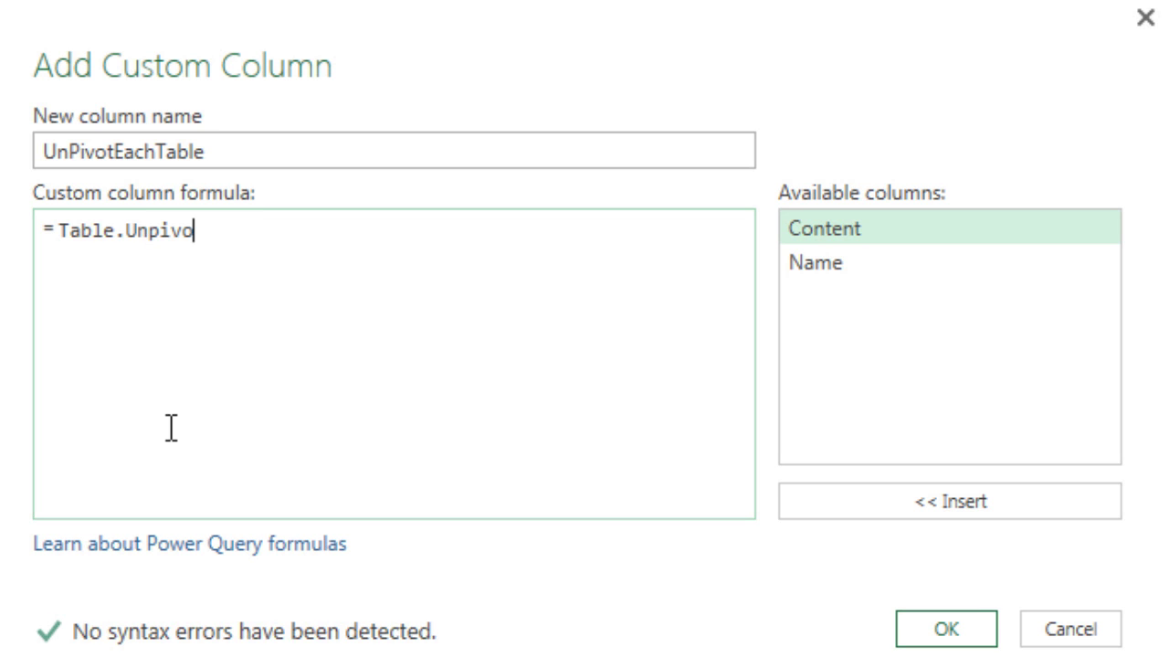
{"action": "type", "text": "tOtherColumns"}
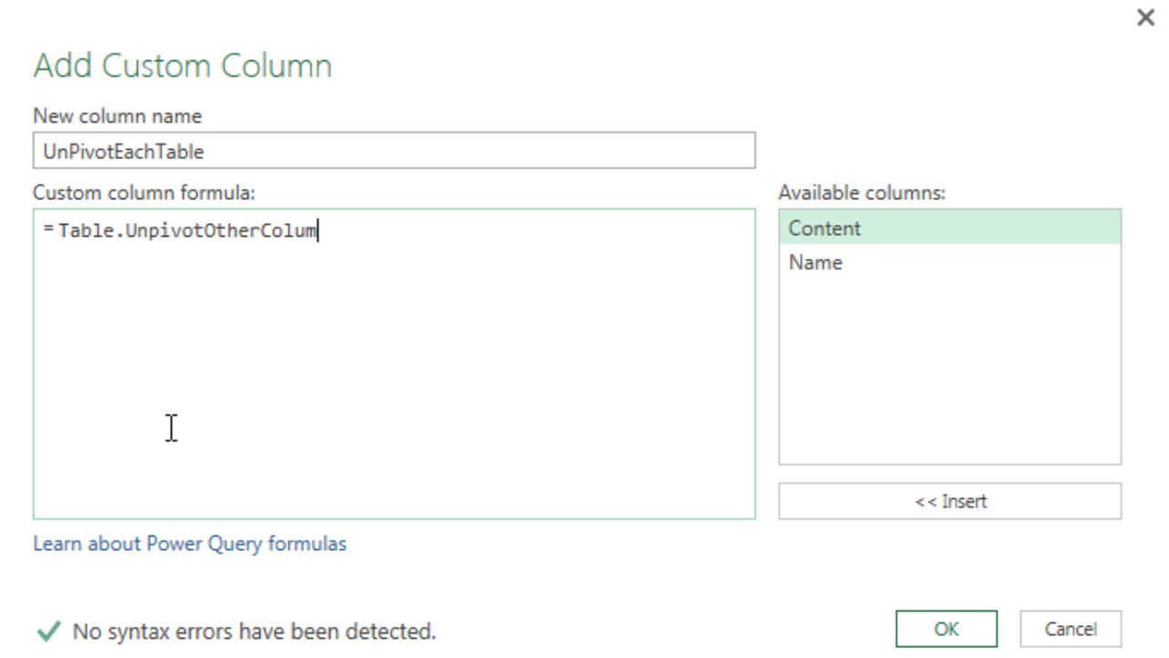
{"action": "type", "text": "("}
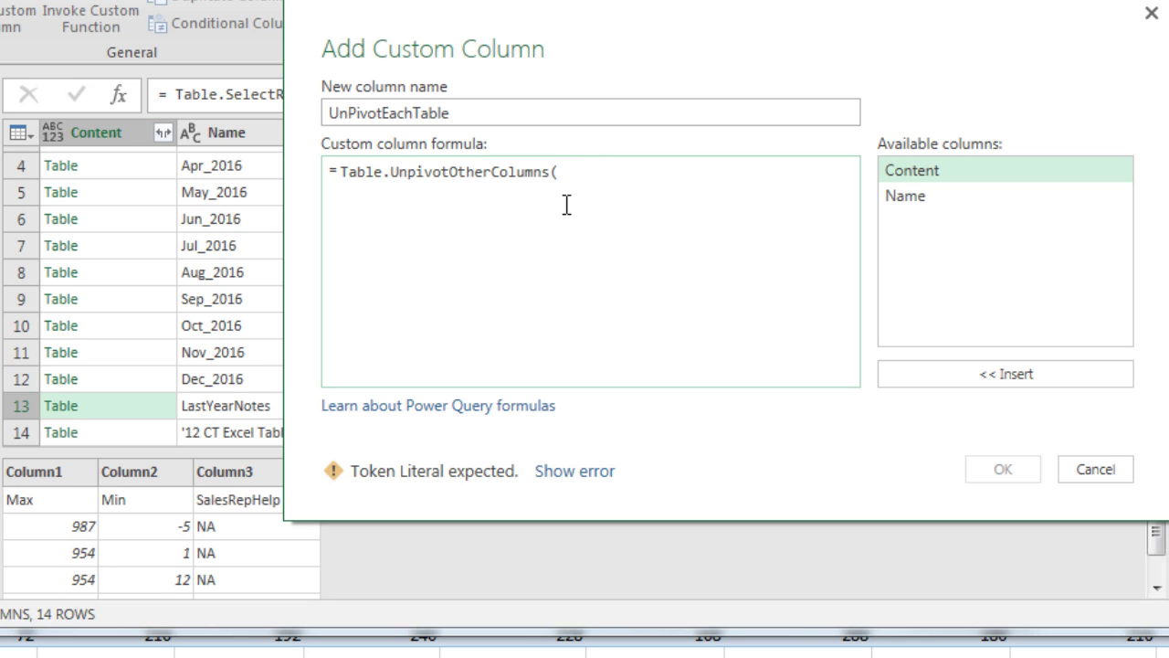
{"action": "double_click", "coordinate": [915, 169]}
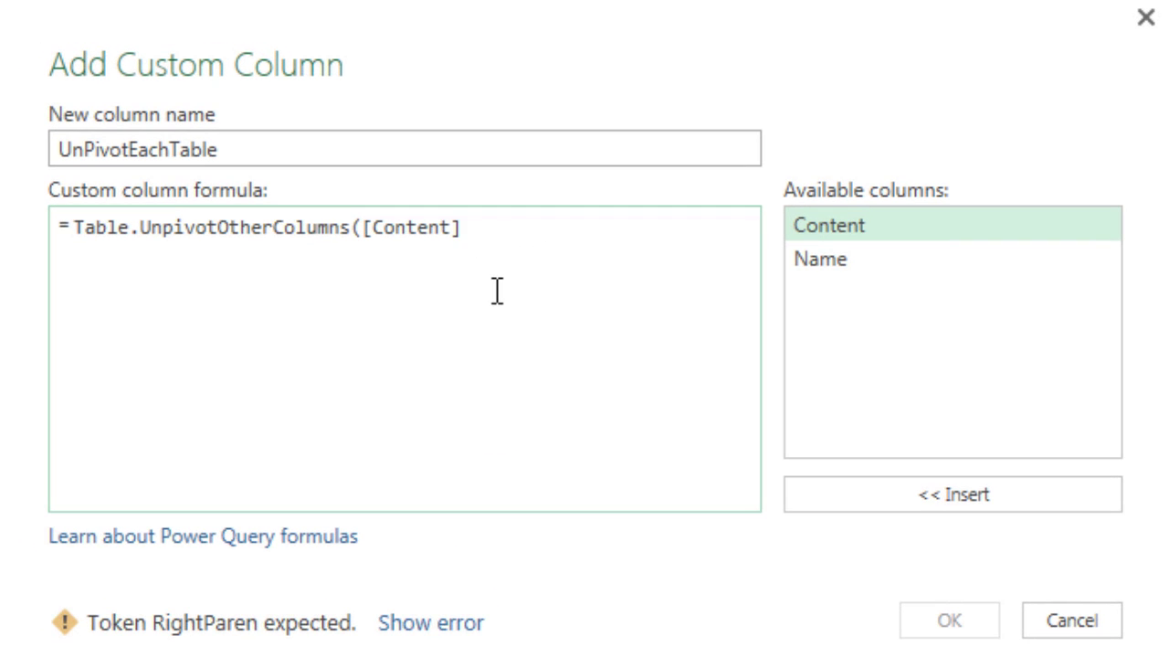
Step: Add {"Product/Date"} in list syntax as the formula's second argument, the column kept from unpivoting
{"action": "type", "text": ","}
{"action": "type", "text": "\"P"}
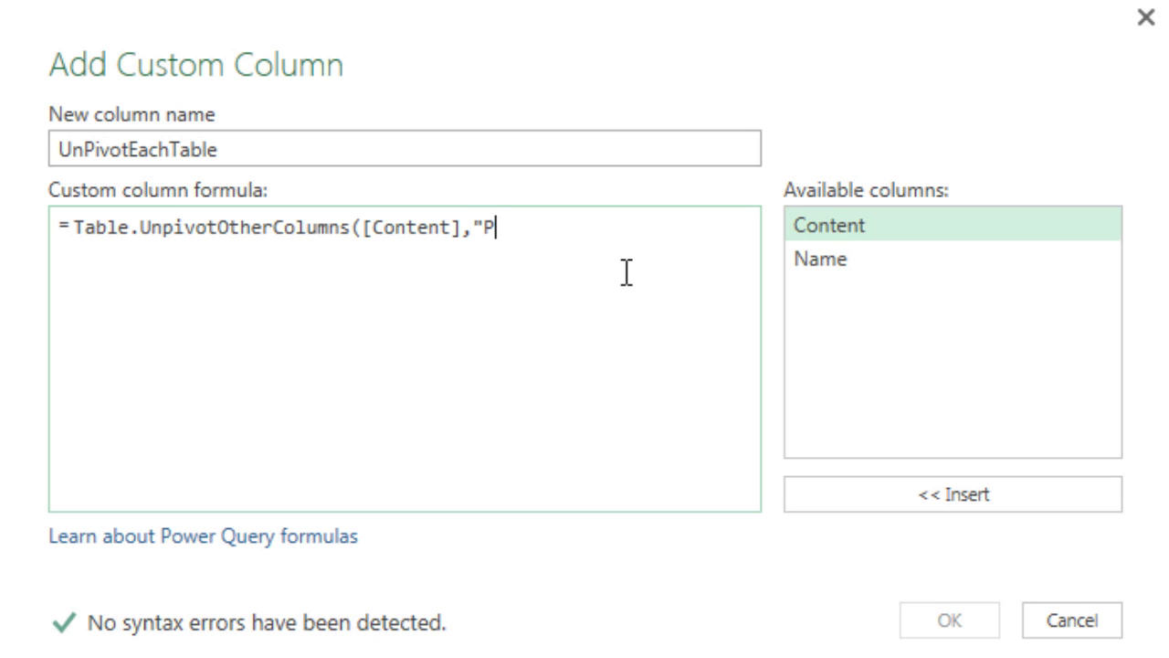
{"action": "type", "text": "roduct/"}
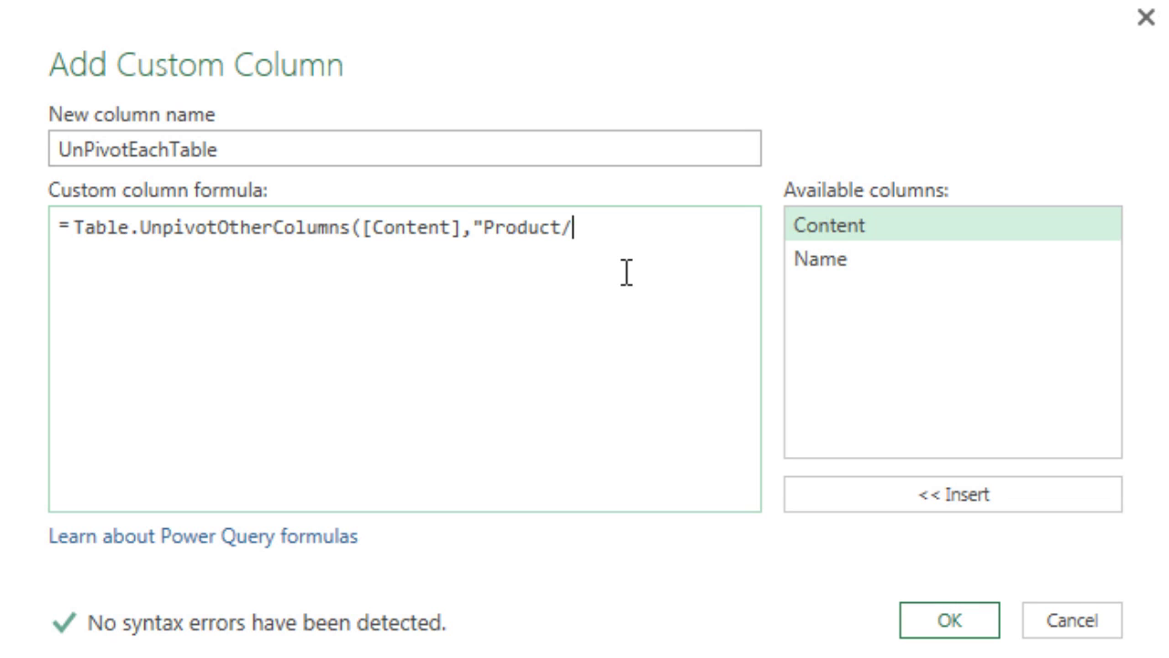
{"action": "type", "text": "Date\""}
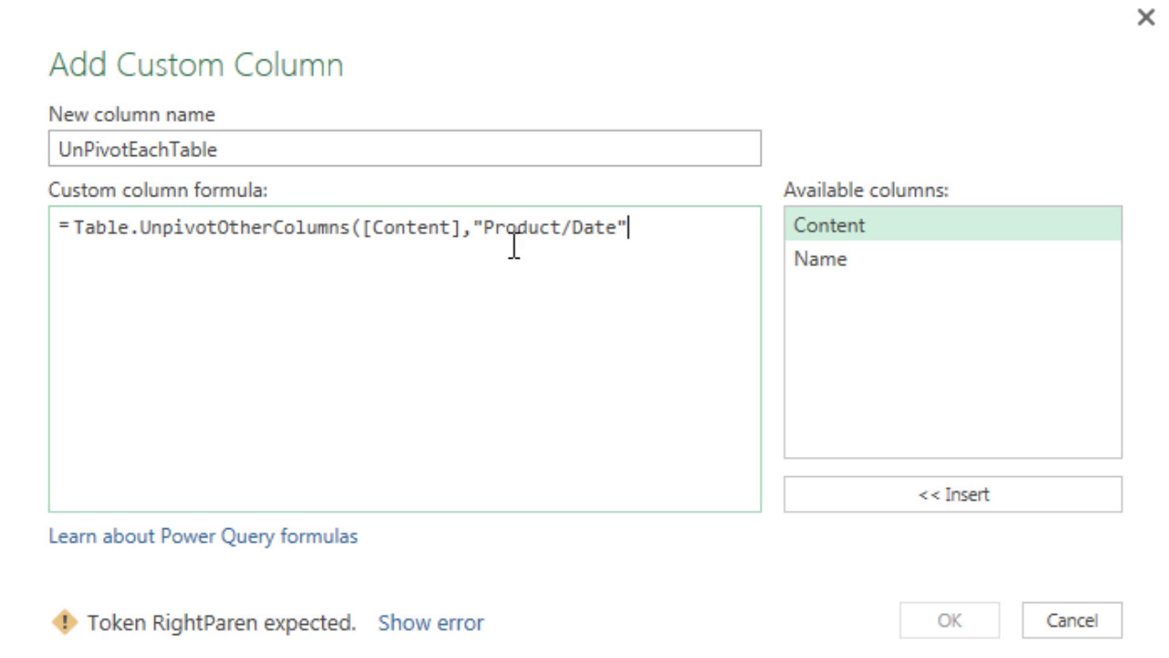
{"action": "left_click", "coordinate": [479, 226]}
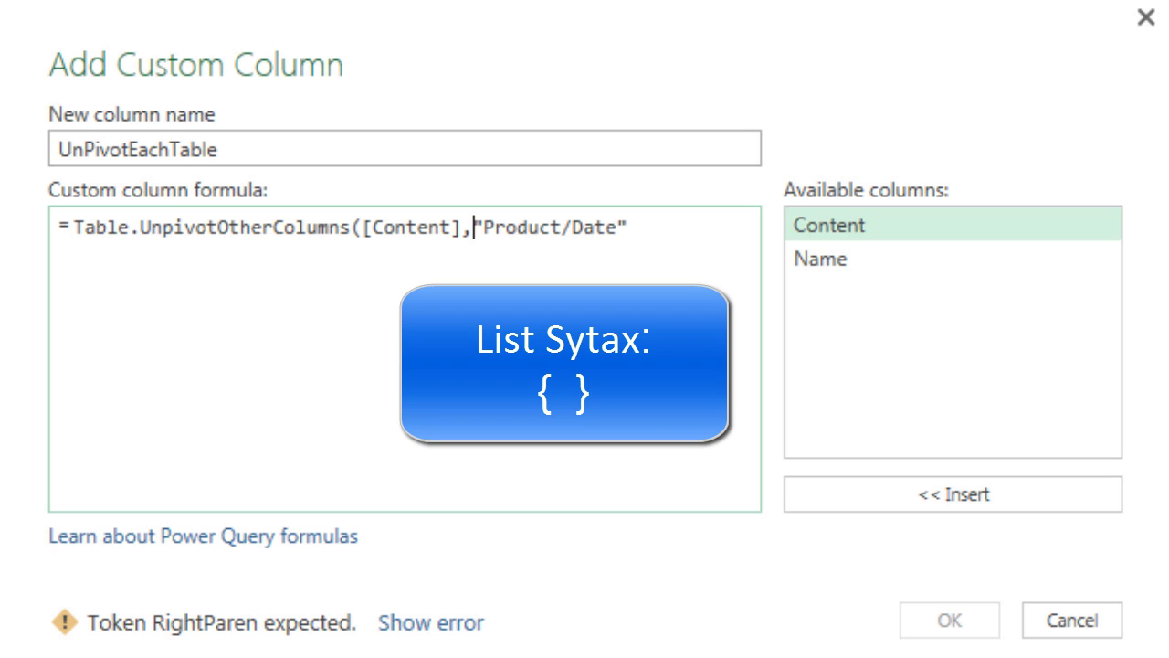
{"action": "type", "text": "{"}
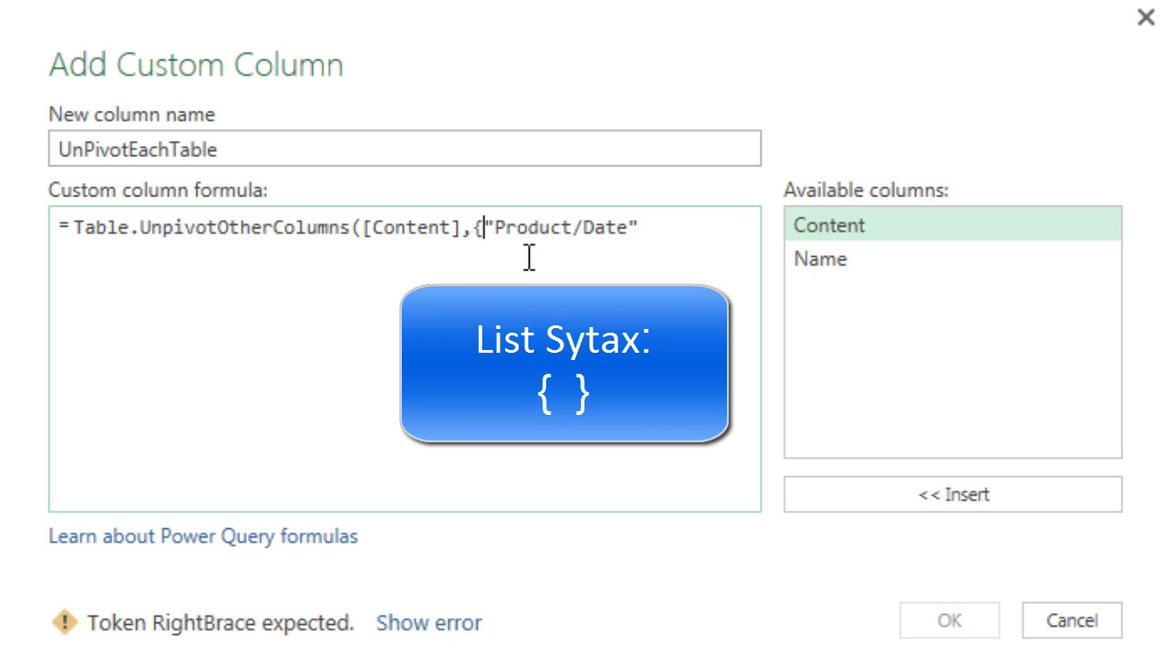
{"action": "left_click", "coordinate": [680, 228]}
{"action": "type", "text": "}"}
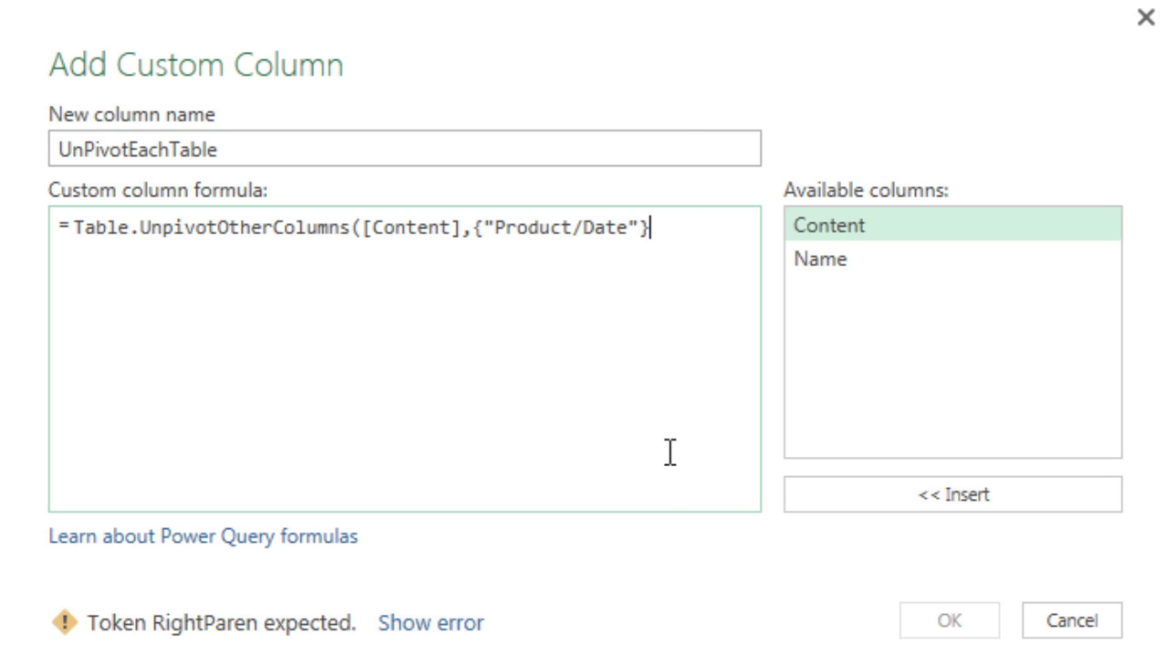
Step: Add "Date" and "Units" as the attribute and value column names, space out the arguments, and close the formula's parenthesis
{"action": "type", "text": ","}
{"action": "type", "text": "\"Date\""}
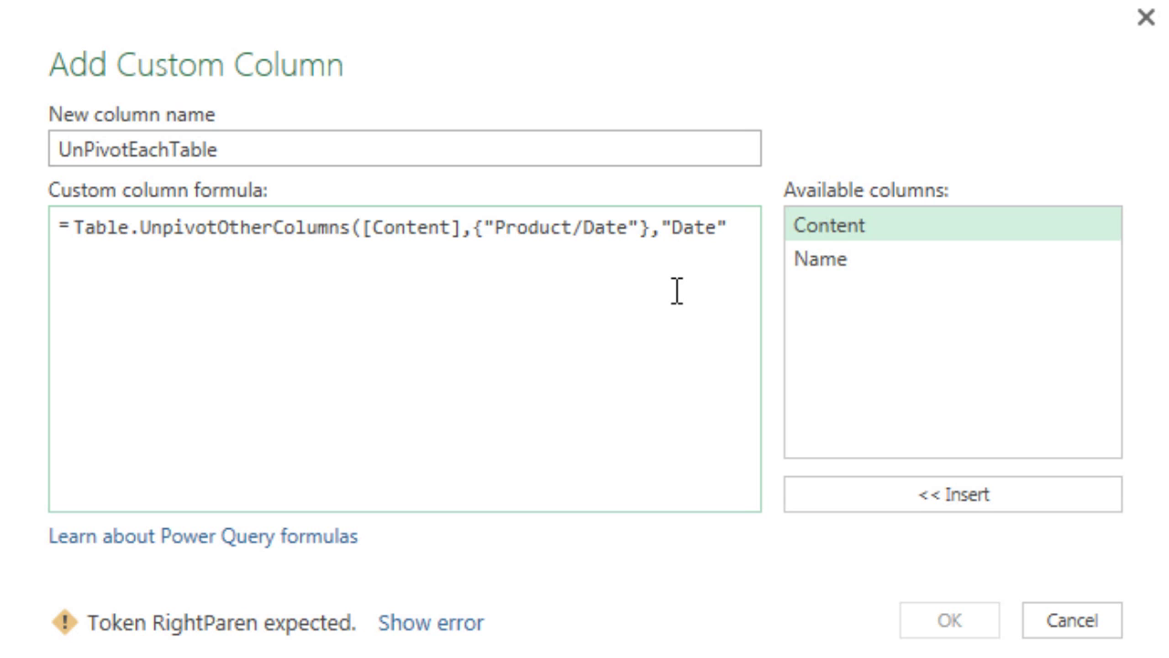
{"action": "type", "text": ","}
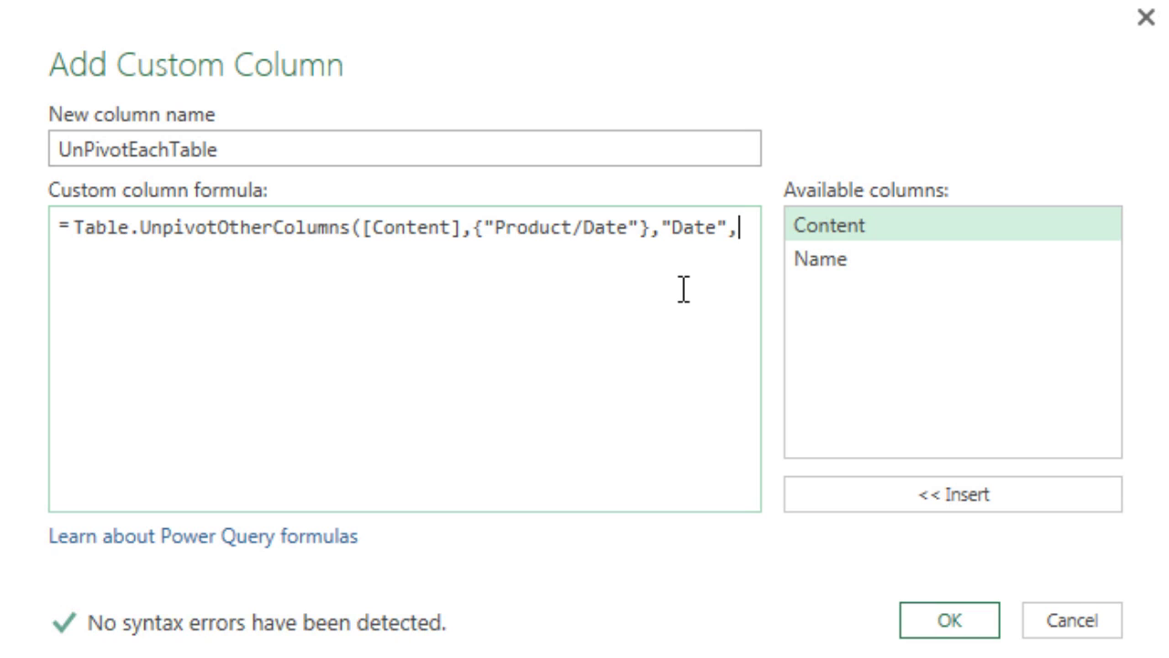
{"action": "left_click", "coordinate": [474, 227]}
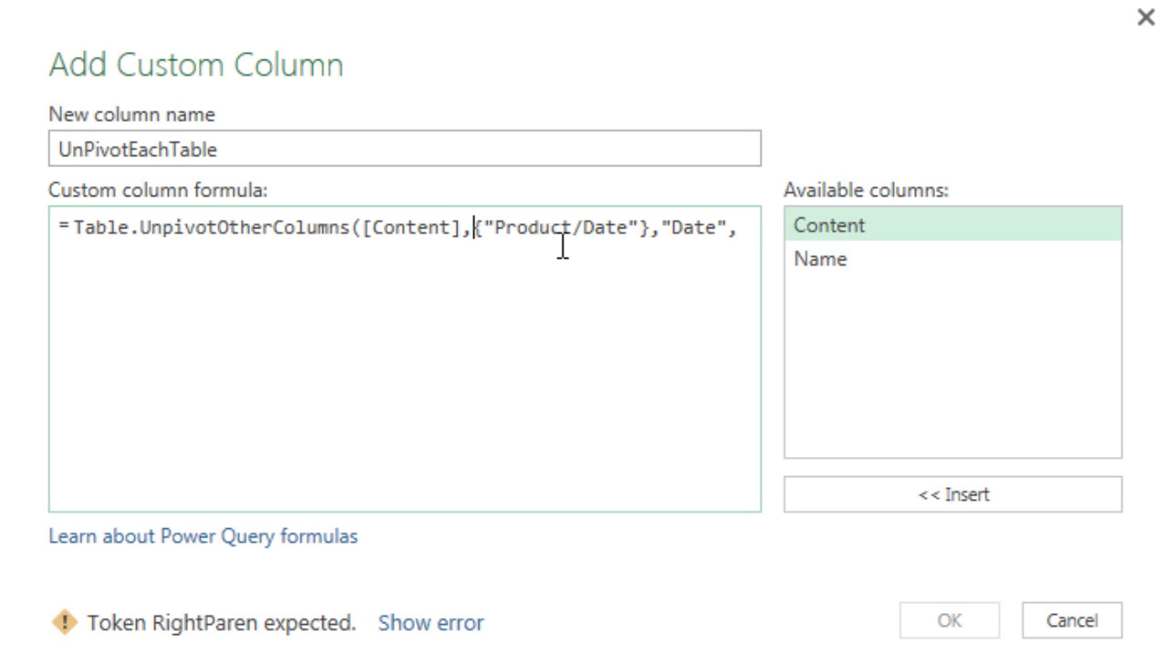
{"action": "left_click", "coordinate": [676, 229]}
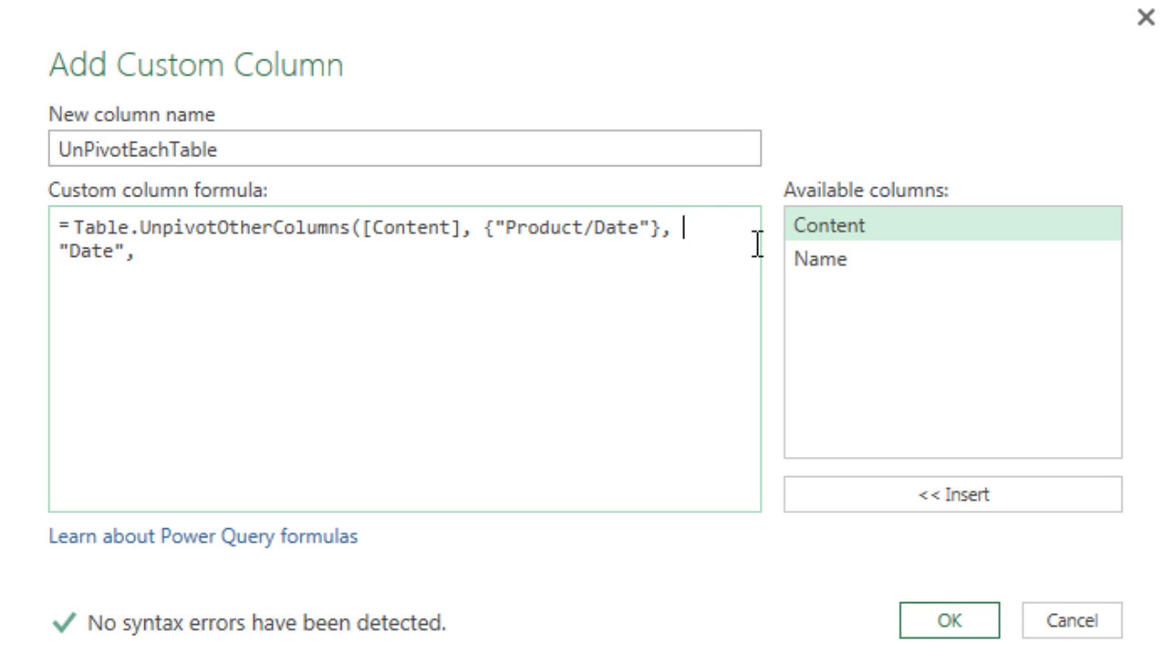
{"action": "left_click", "coordinate": [215, 265]}
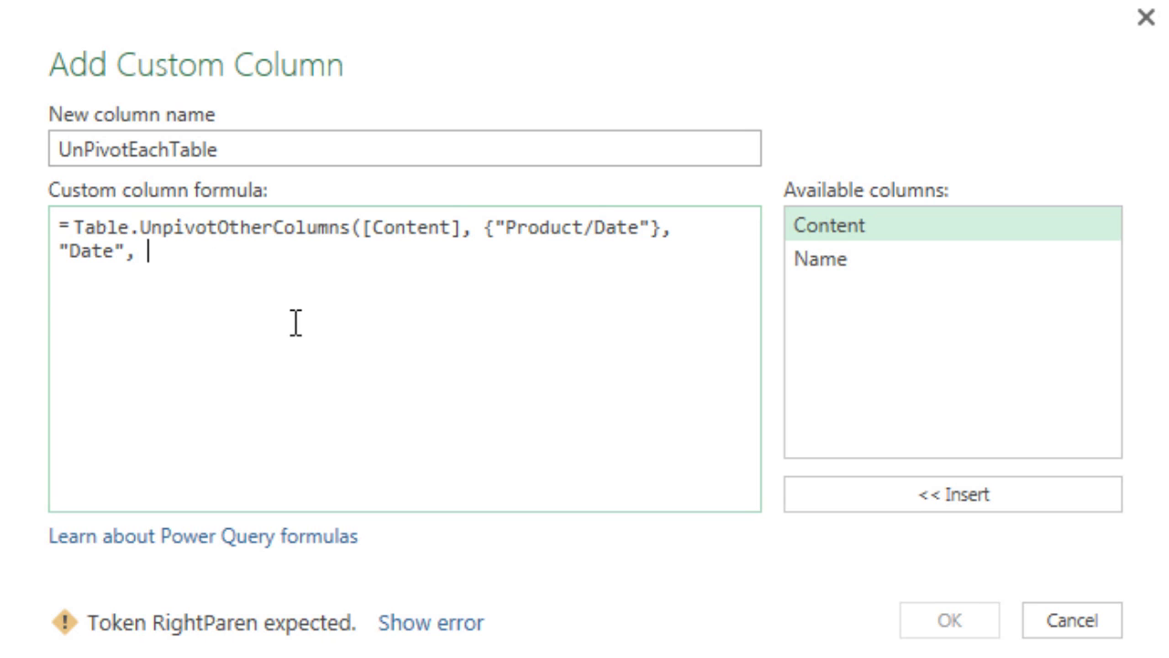
{"action": "type", "text": "\"Units\""}
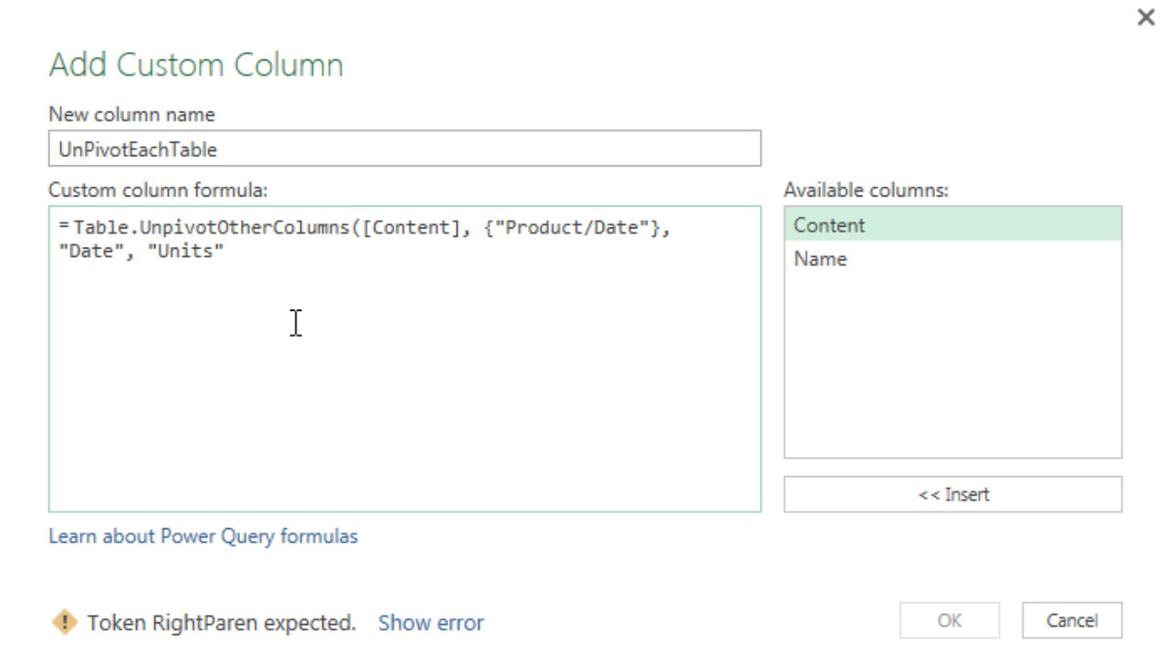
{"action": "type", "text": ")"}
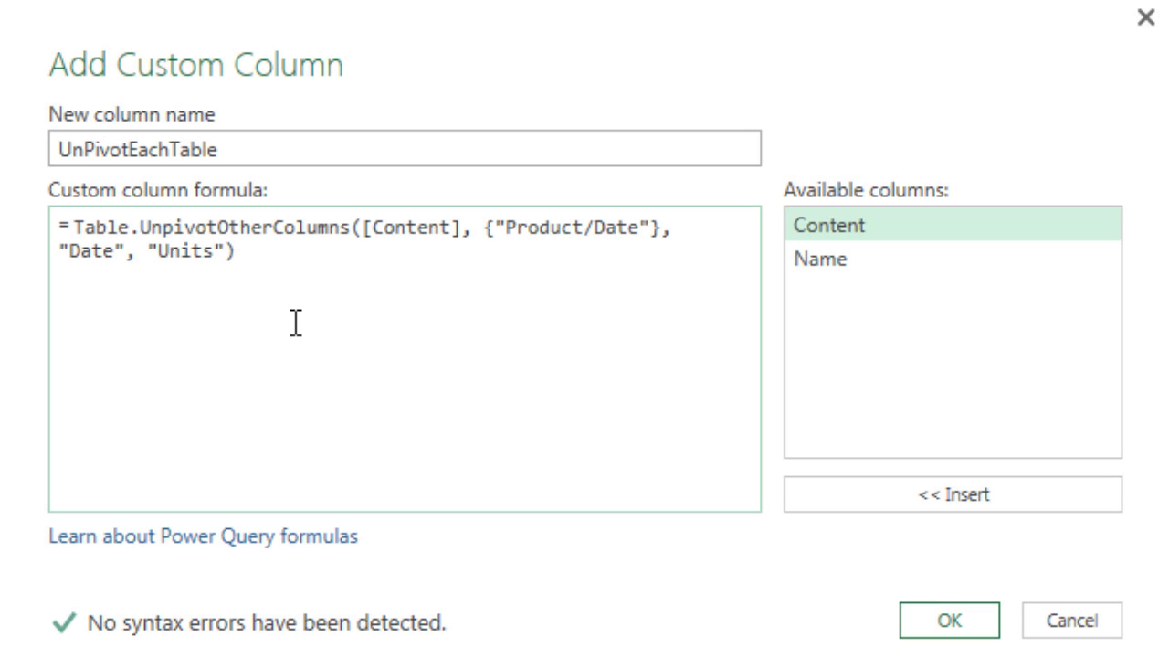
Step: Review each argument of the Table.UnpivotOtherColumns formula: the Content table, the Product/Date list, and the Date and Units names
{"action": "double_click", "coordinate": [361, 230]}
{"action": "left_click_drag", "start_coordinate": [385, 235], "coordinate": [484, 228]}
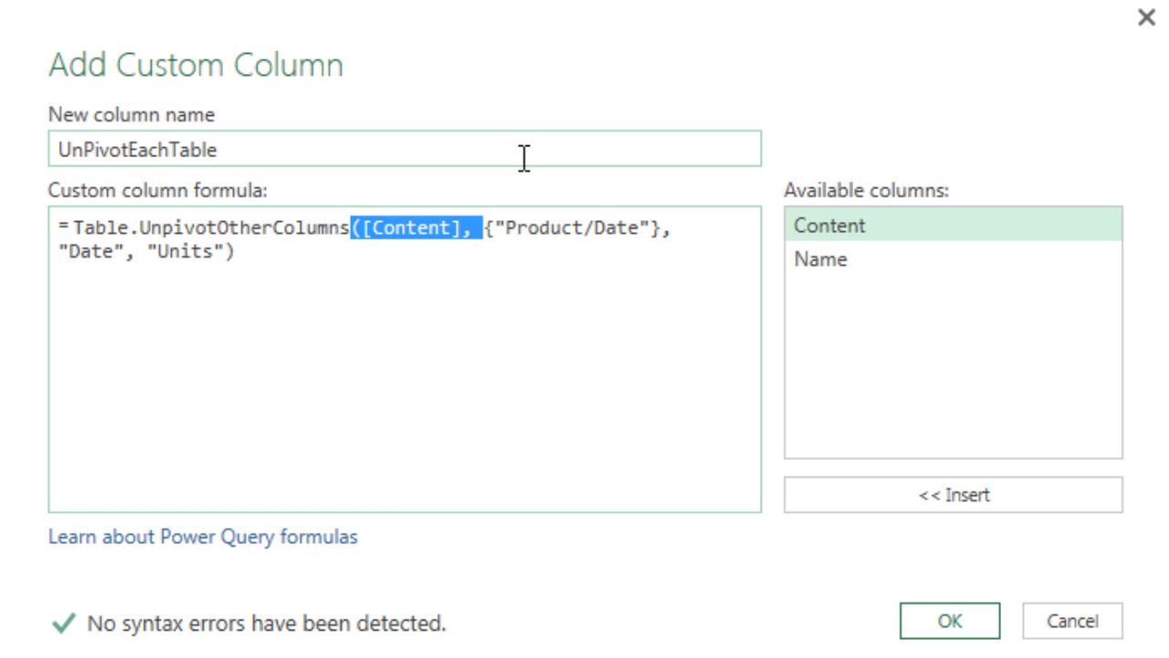
{"action": "left_click", "coordinate": [484, 228]}
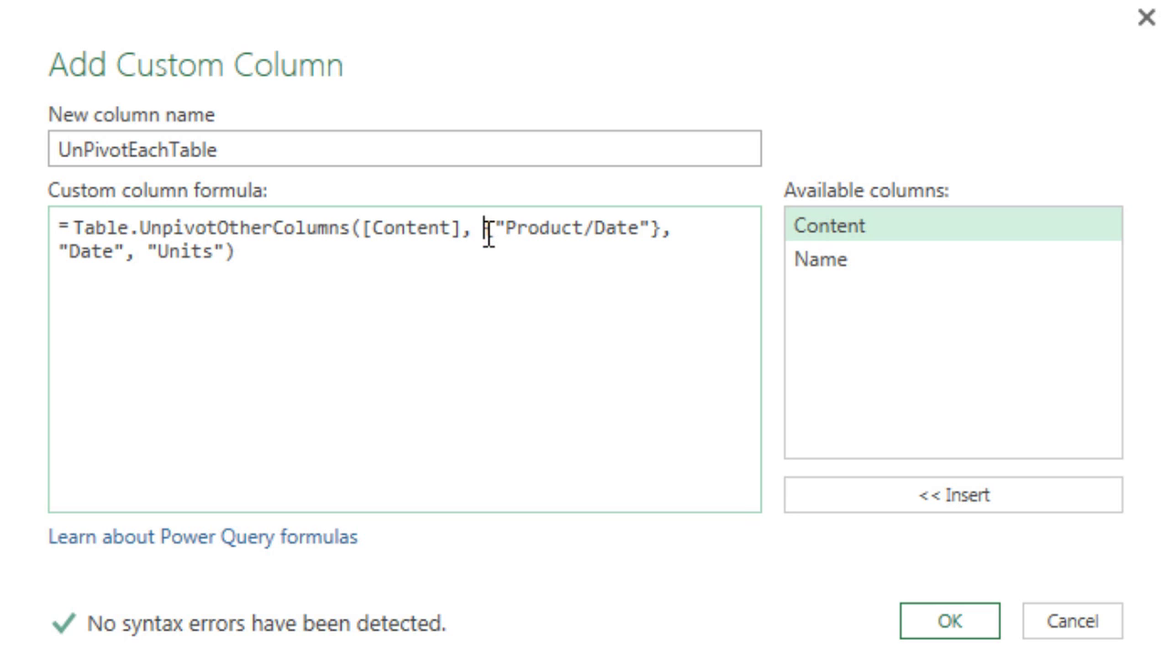
{"action": "left_click_drag", "start_coordinate": [483, 229], "coordinate": [671, 228]}
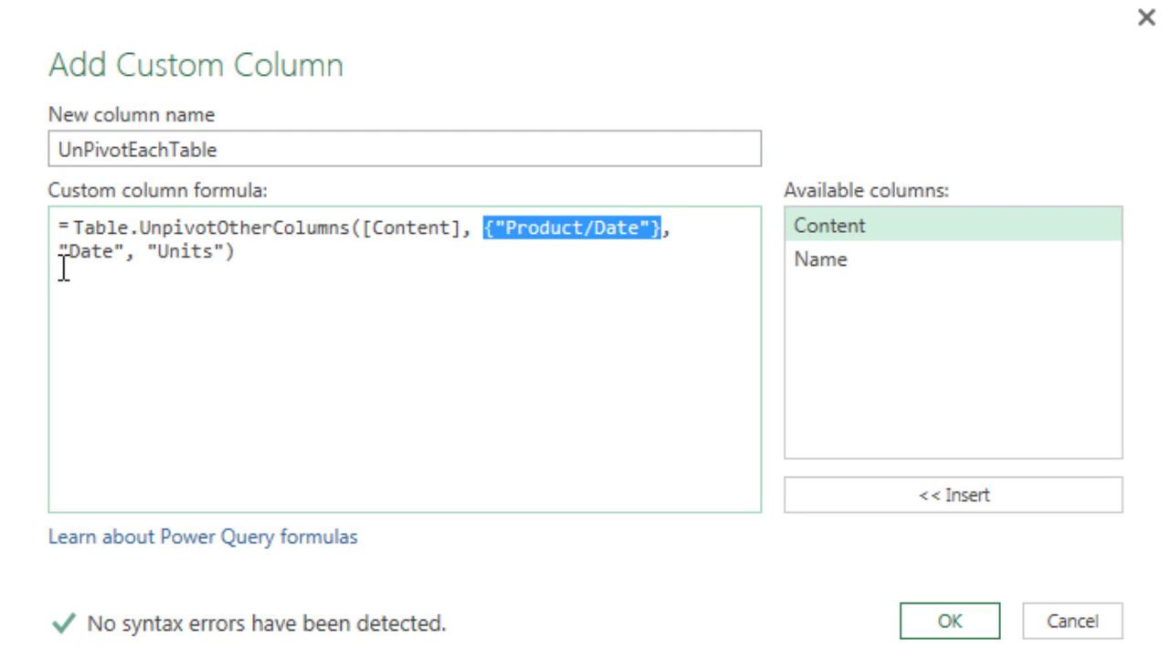
{"action": "left_click_drag", "start_coordinate": [58, 252], "coordinate": [148, 260]}
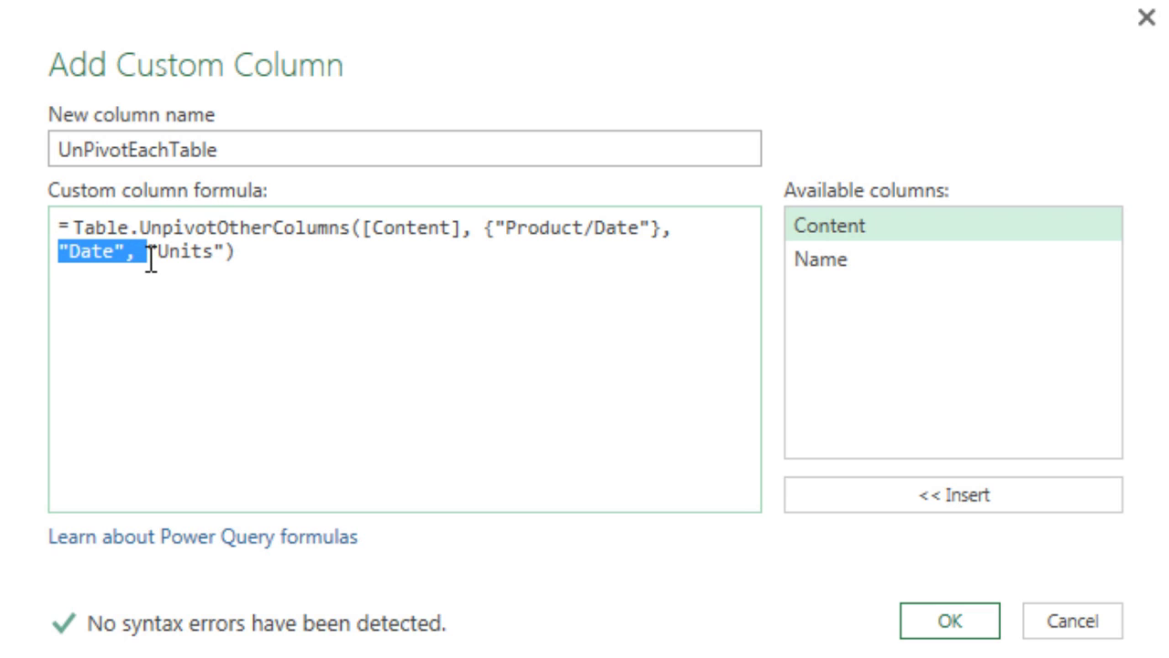
{"action": "left_click", "coordinate": [157, 252]}
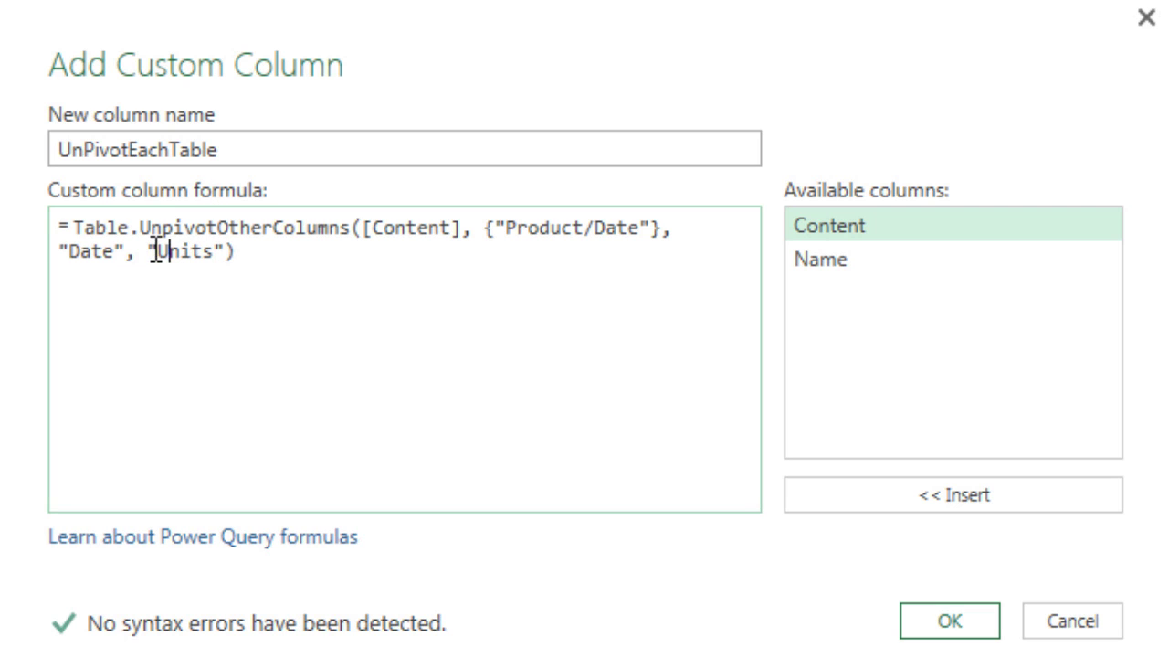
{"action": "left_click_drag", "start_coordinate": [151, 252], "coordinate": [251, 251]}
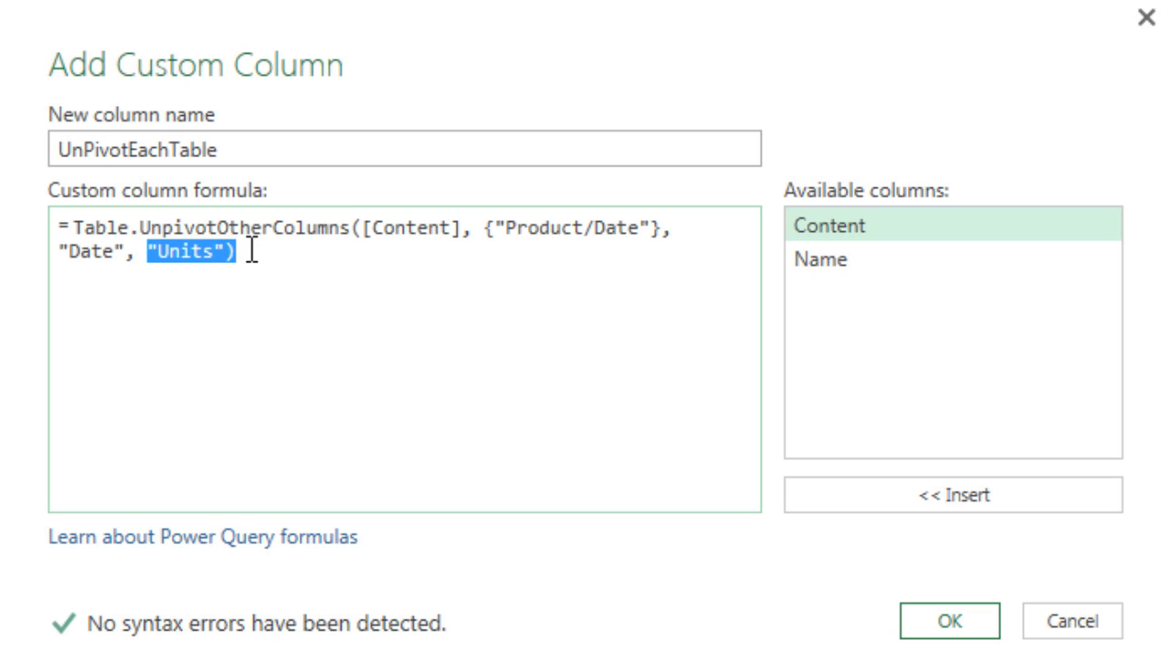
{"action": "left_click", "coordinate": [251, 251]}
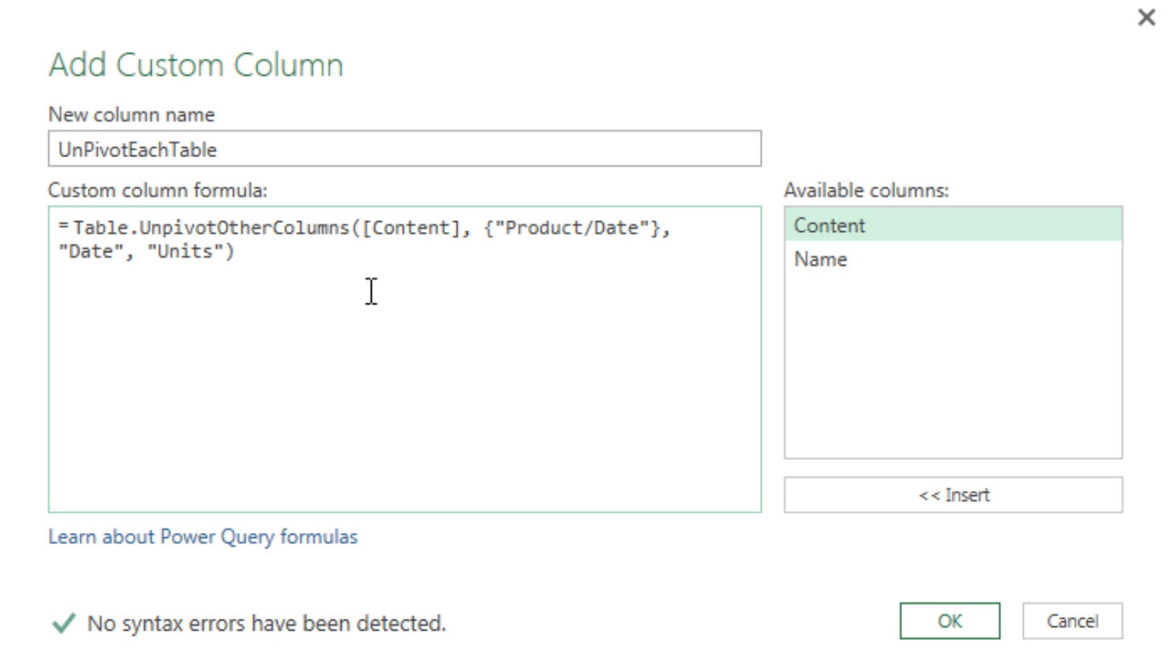
Step: Create the UnPivotEachTable column and compare the unpivoted Jan_2016 table with its original Content table
{"action": "left_click", "coordinate": [949, 621]}
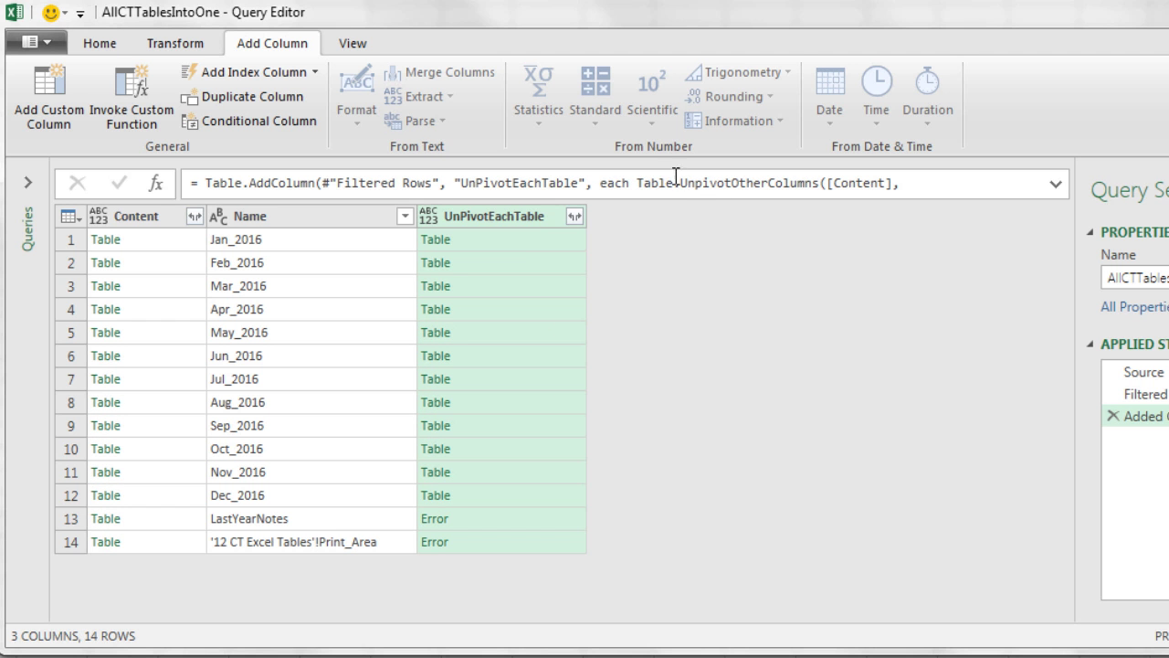
{"action": "left_click", "coordinate": [546, 253]}
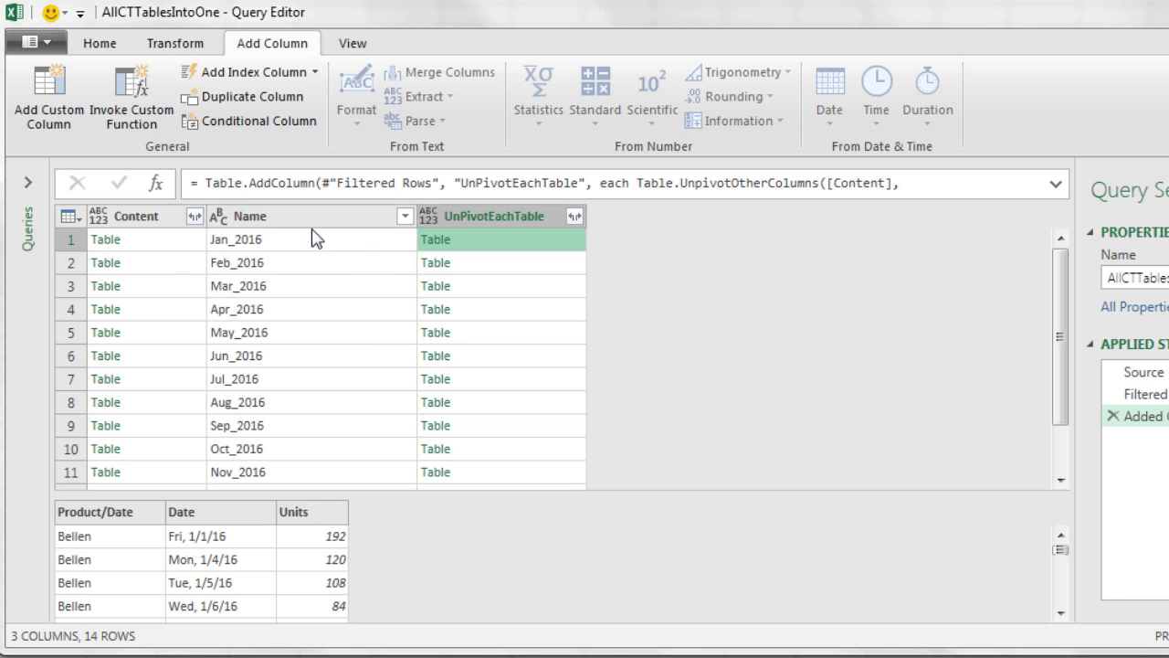
{"action": "left_click", "coordinate": [164, 254]}
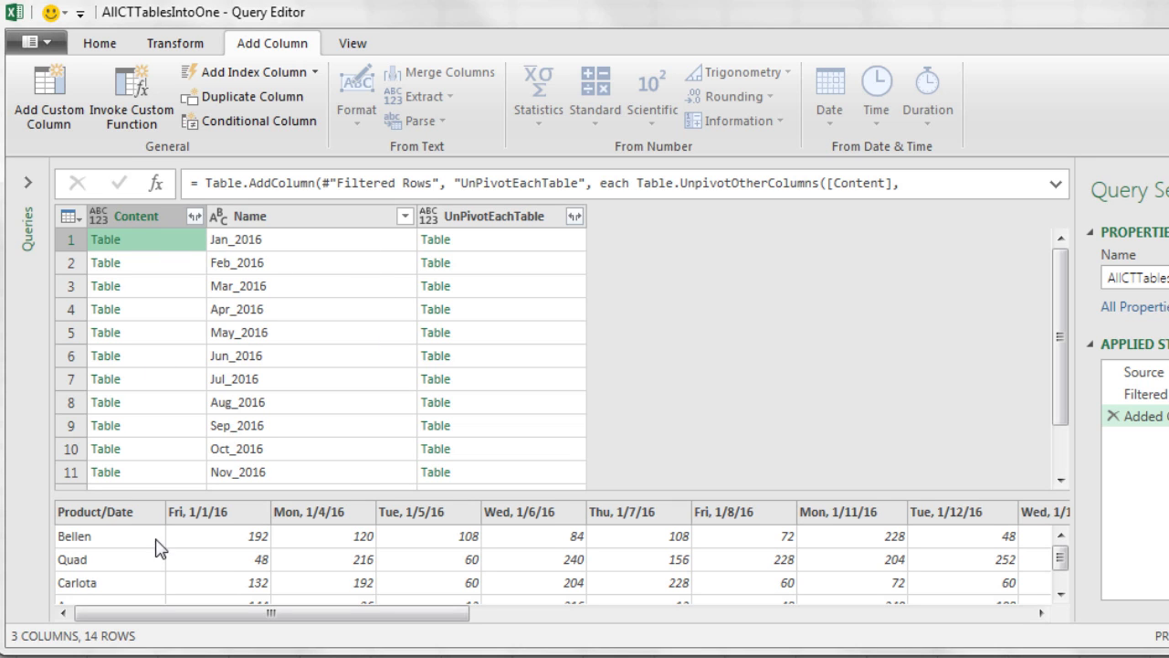
Step: Inspect the UnPivotEachTable results down to the last rows, comparing the LastYearNotes error with that row's Content table
{"action": "left_click", "coordinate": [524, 242]}
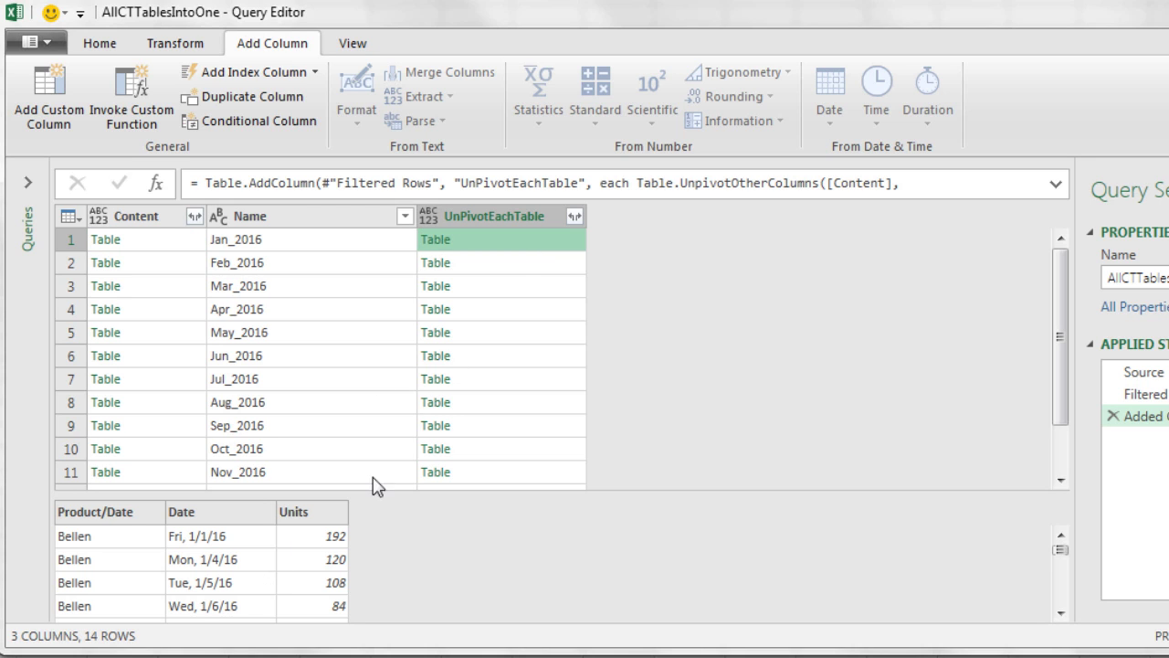
{"action": "left_click_drag", "start_coordinate": [1058, 358], "coordinate": [985, 452]}
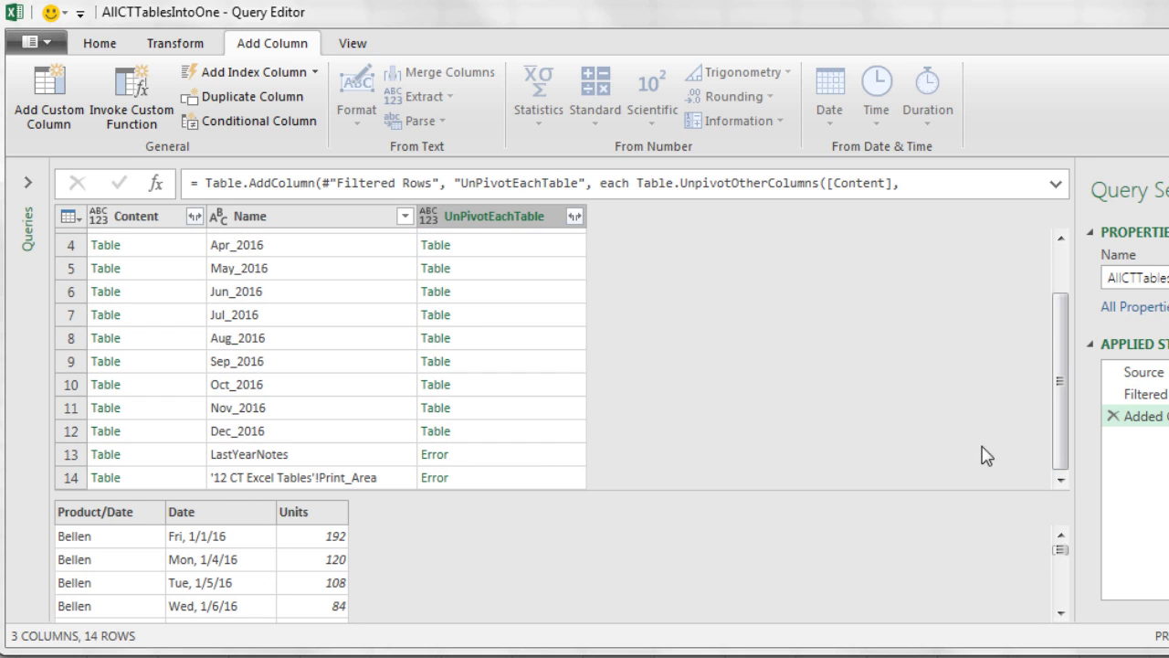
{"action": "left_click", "coordinate": [517, 466]}
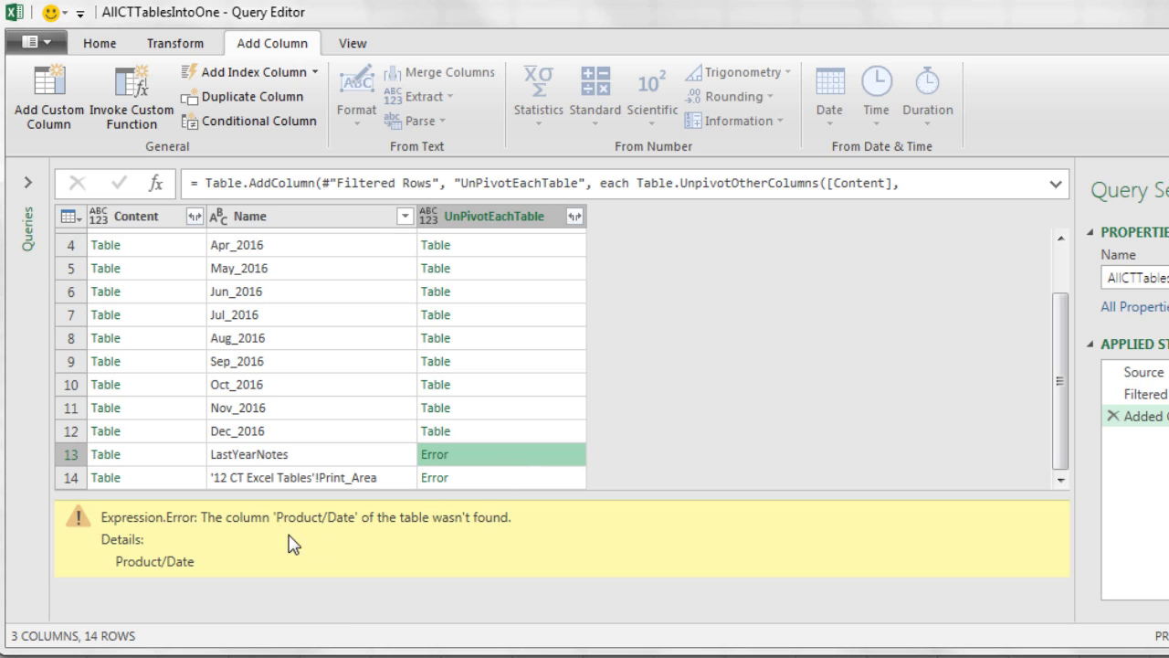
{"action": "left_click", "coordinate": [176, 456]}
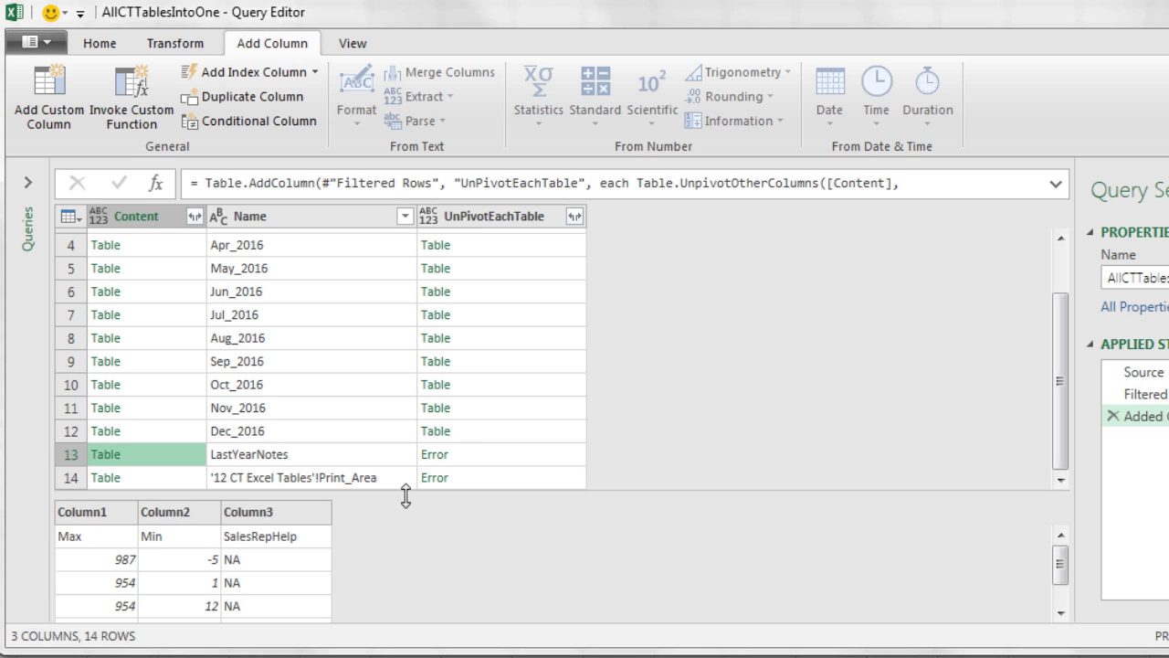
{"action": "left_click", "coordinate": [526, 463]}
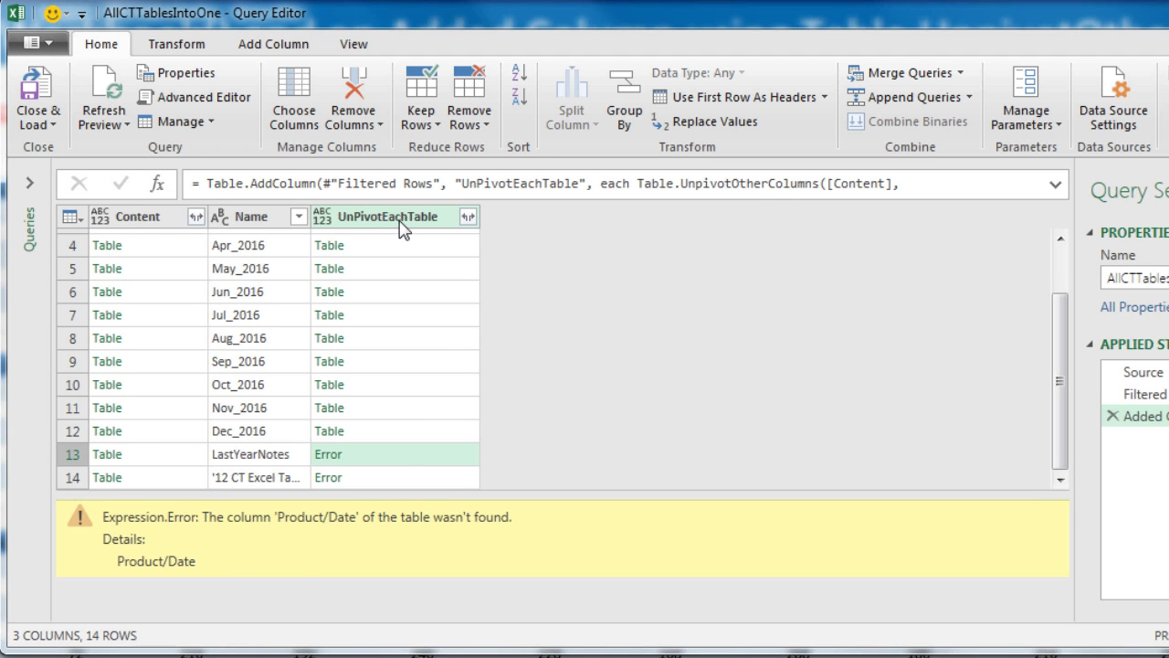
Step: Remove the rows with errors in the UnPivotEachTable column
{"action": "left_click", "coordinate": [400, 219]}
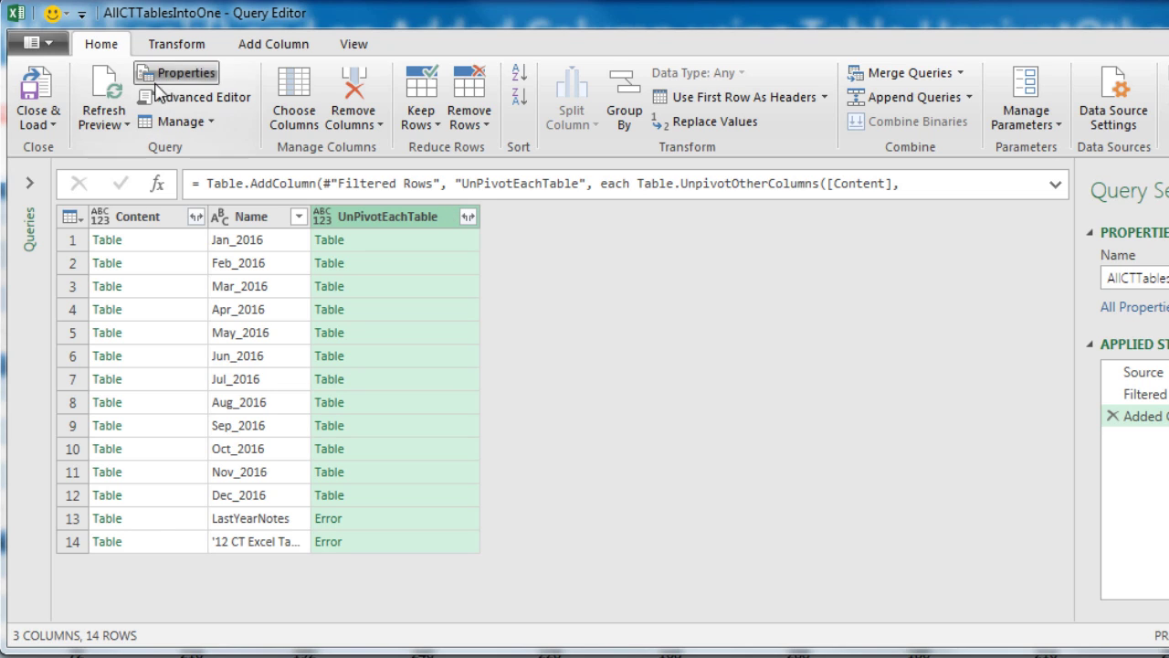
{"action": "left_click", "coordinate": [488, 128]}
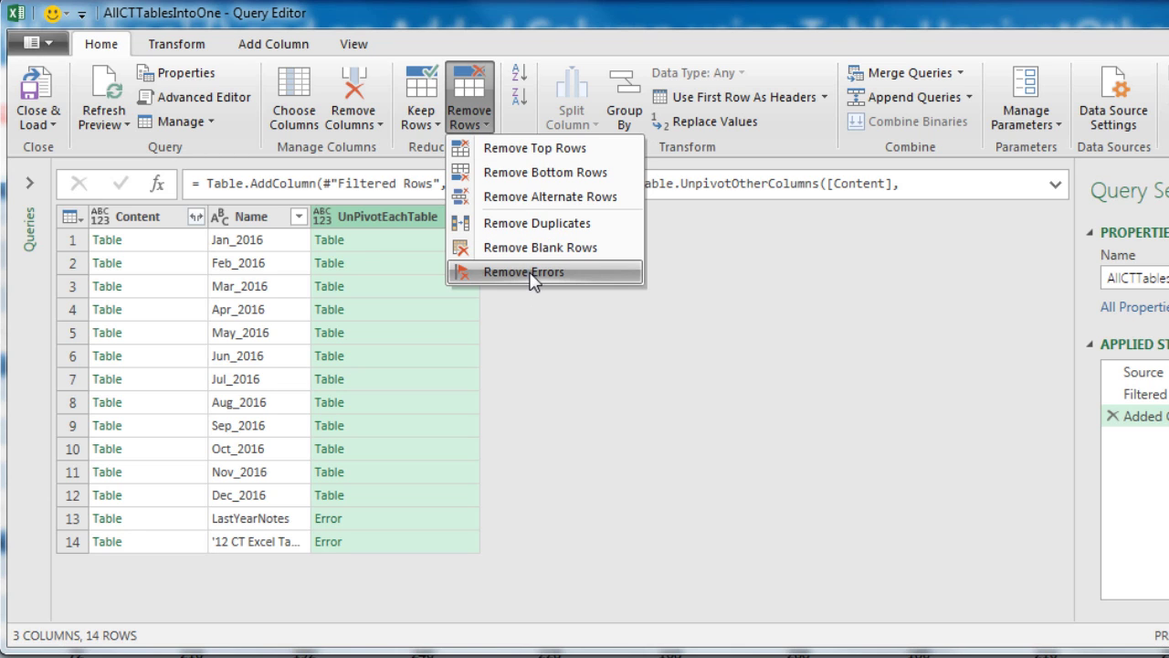
{"action": "right_click", "coordinate": [397, 226]}
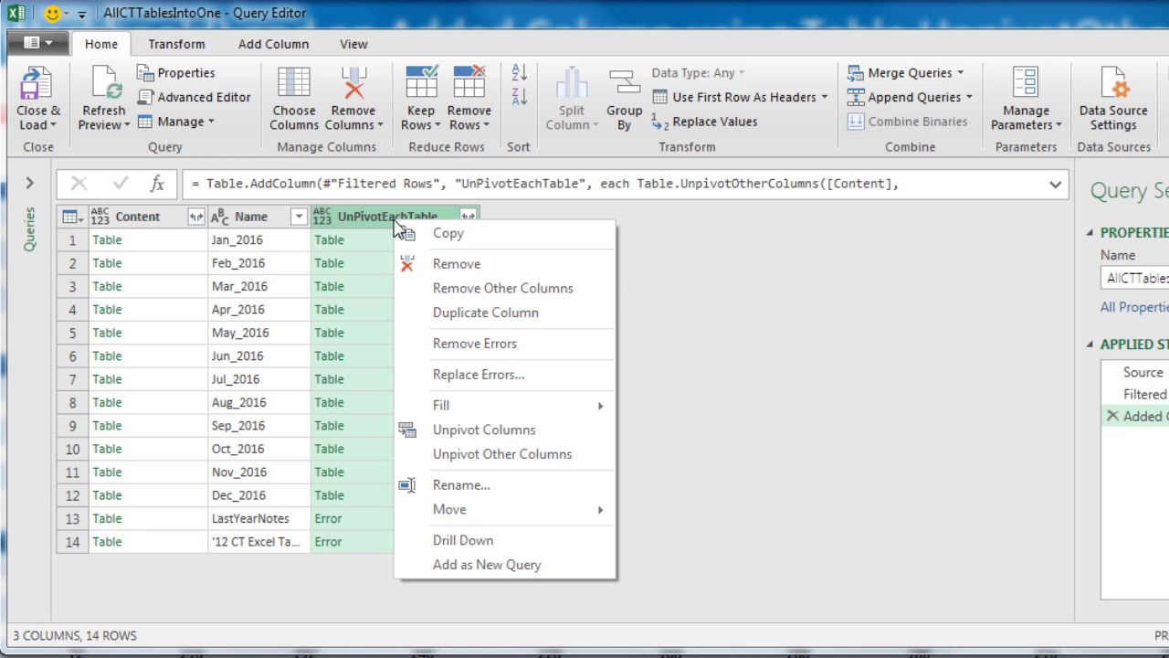
{"action": "left_click", "coordinate": [457, 347]}
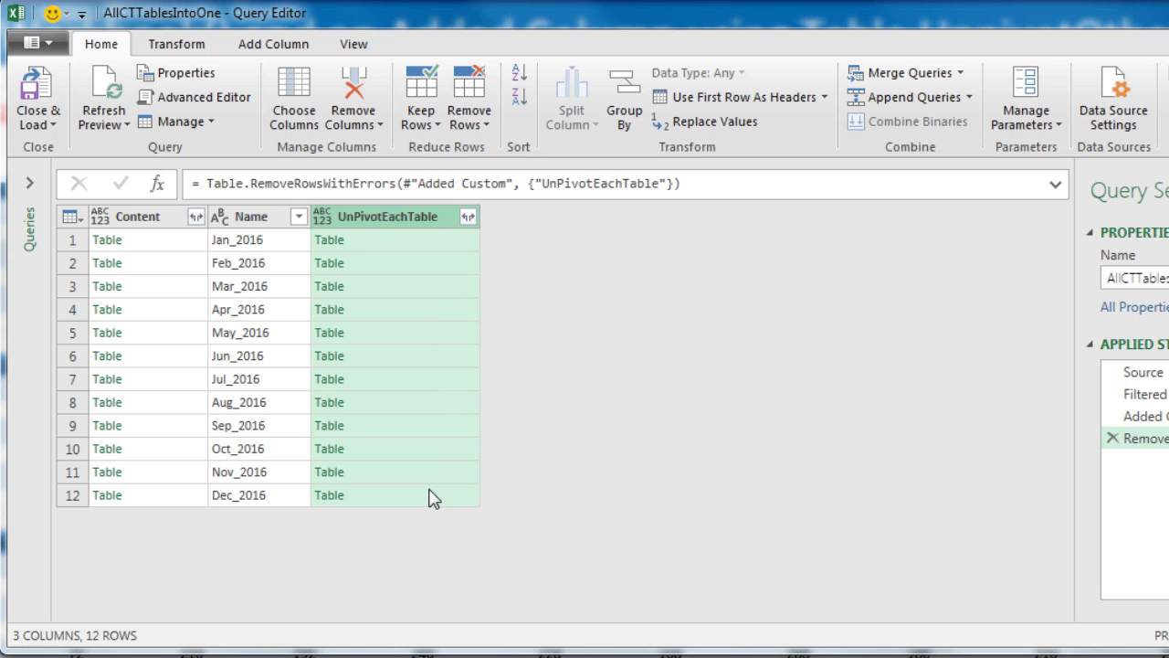
Step: Keep only the UnPivotEachTable column and expand its Date, Product/Date and Units columns without the original column name as prefix
{"action": "right_click", "coordinate": [424, 224]}
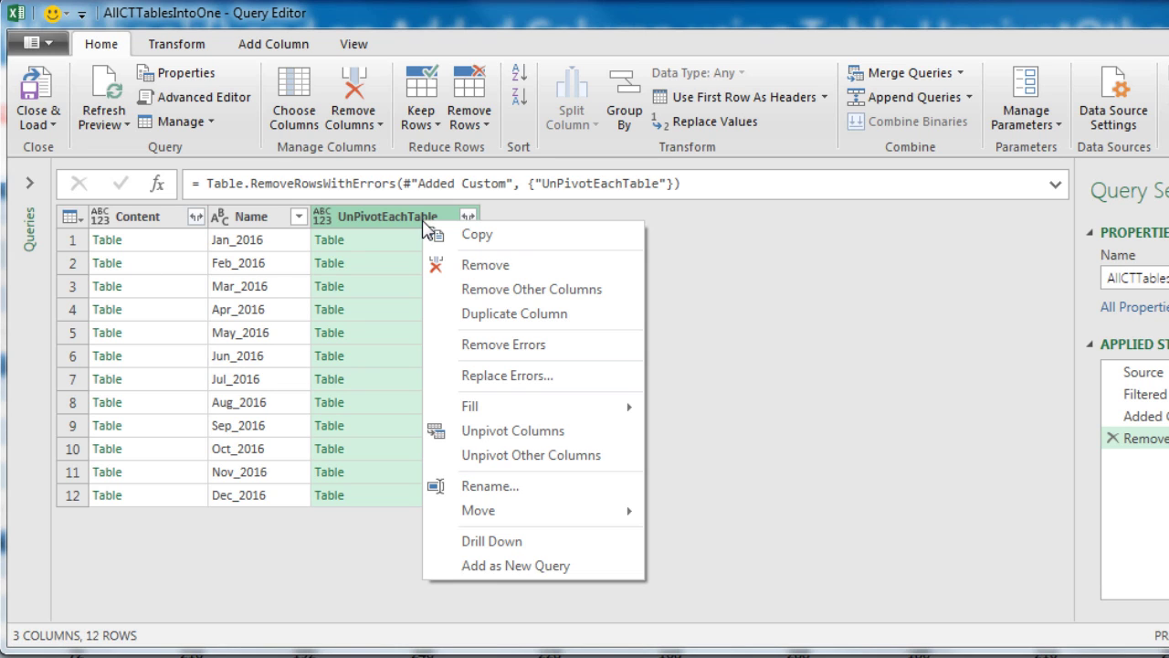
{"action": "left_click", "coordinate": [494, 298]}
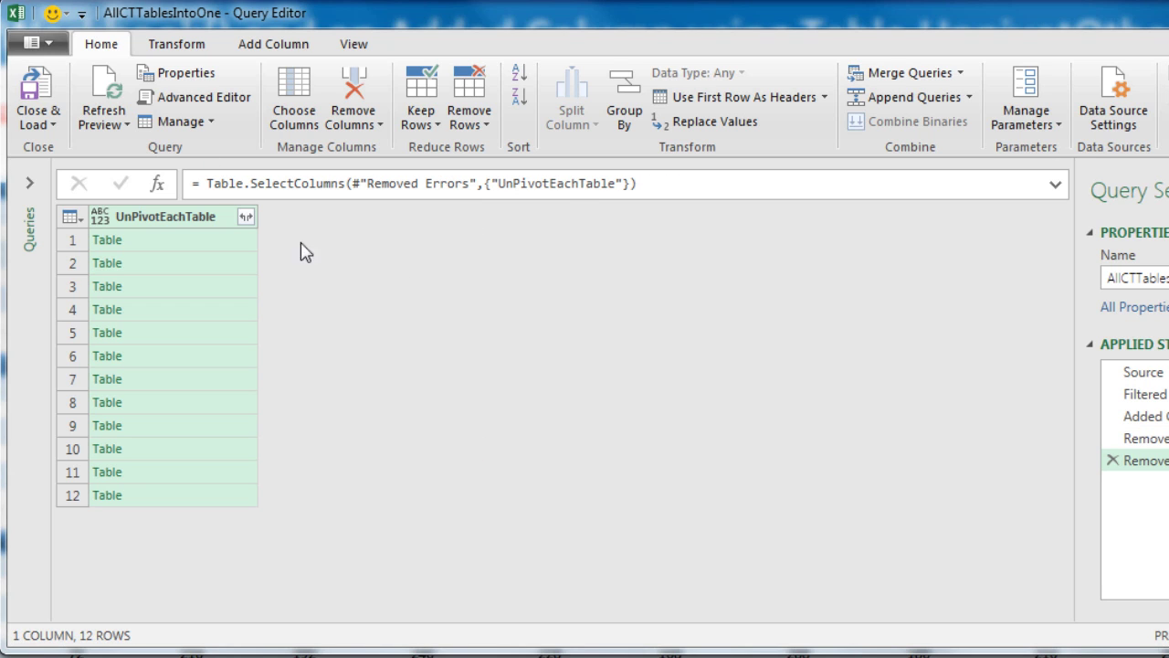
{"action": "left_click", "coordinate": [247, 218]}
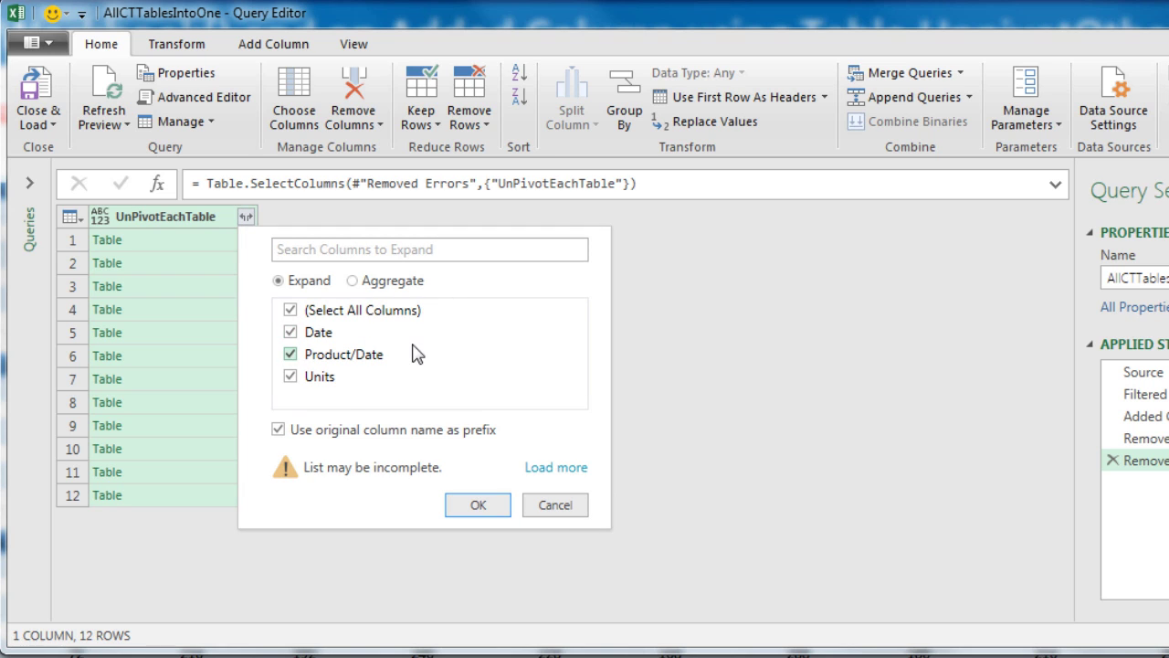
{"action": "left_click", "coordinate": [279, 430]}
{"action": "left_click", "coordinate": [478, 505]}
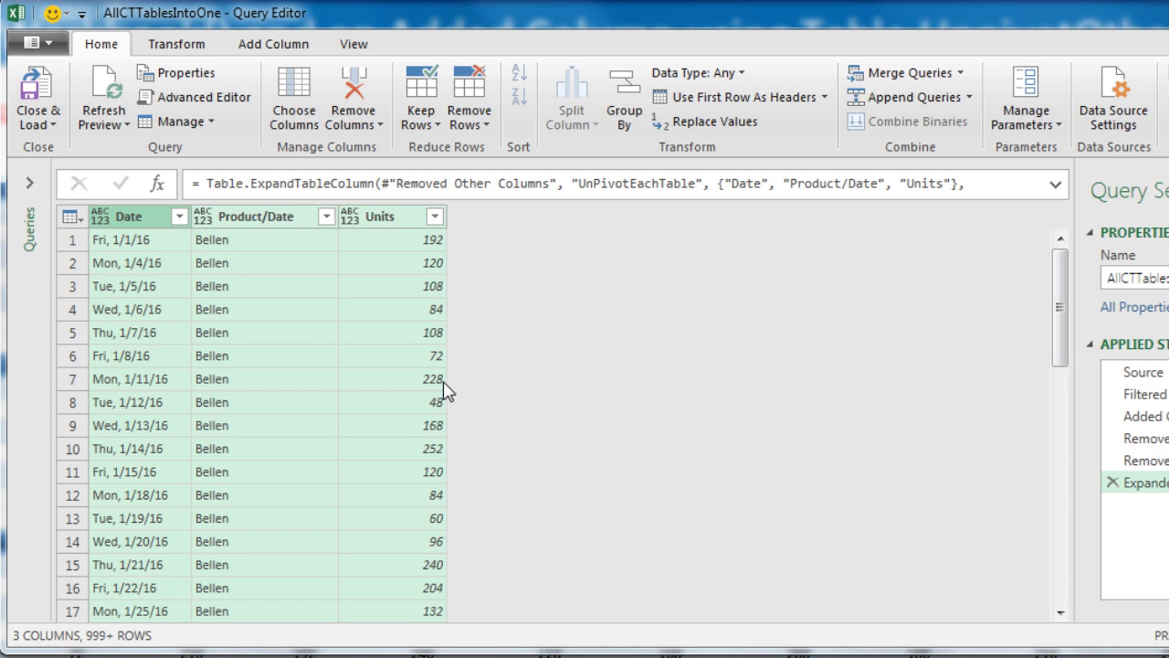
Step: Set the data type of the expanded Date column to Date
{"action": "left_click", "coordinate": [132, 223]}
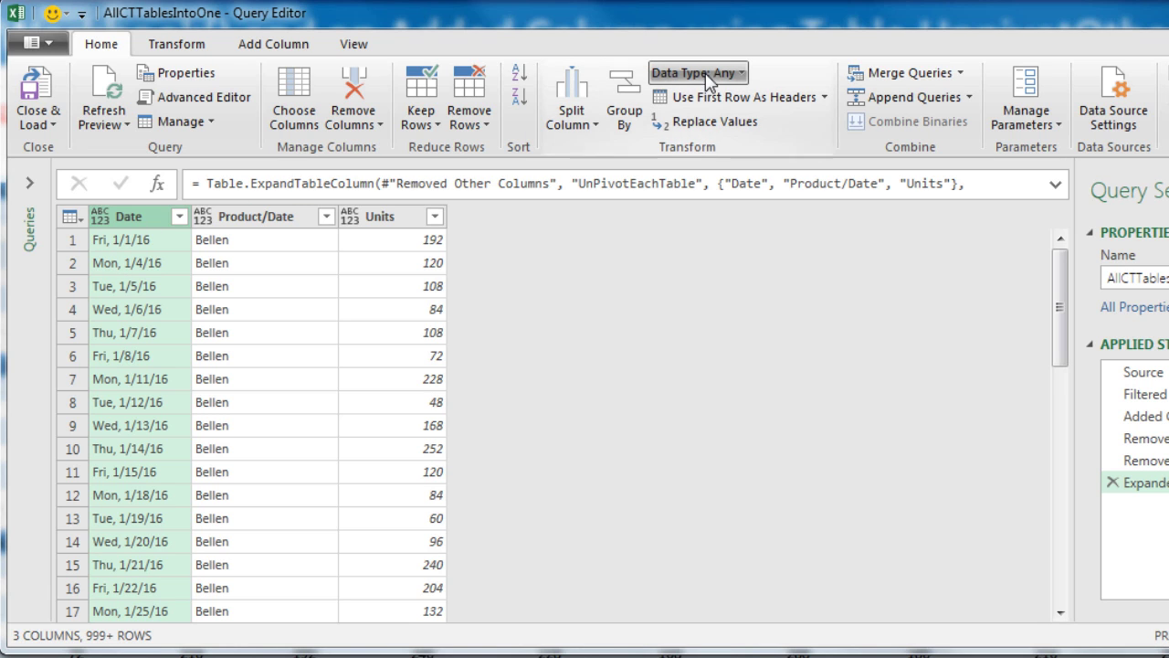
{"action": "left_click", "coordinate": [739, 75]}
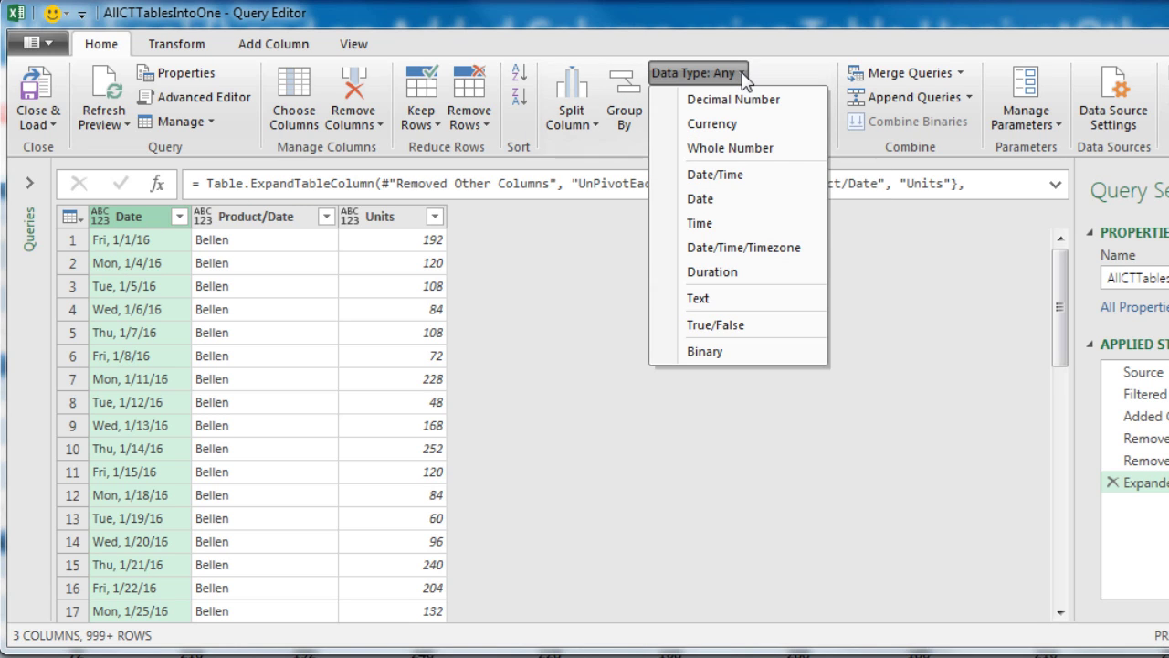
{"action": "left_click", "coordinate": [699, 200]}
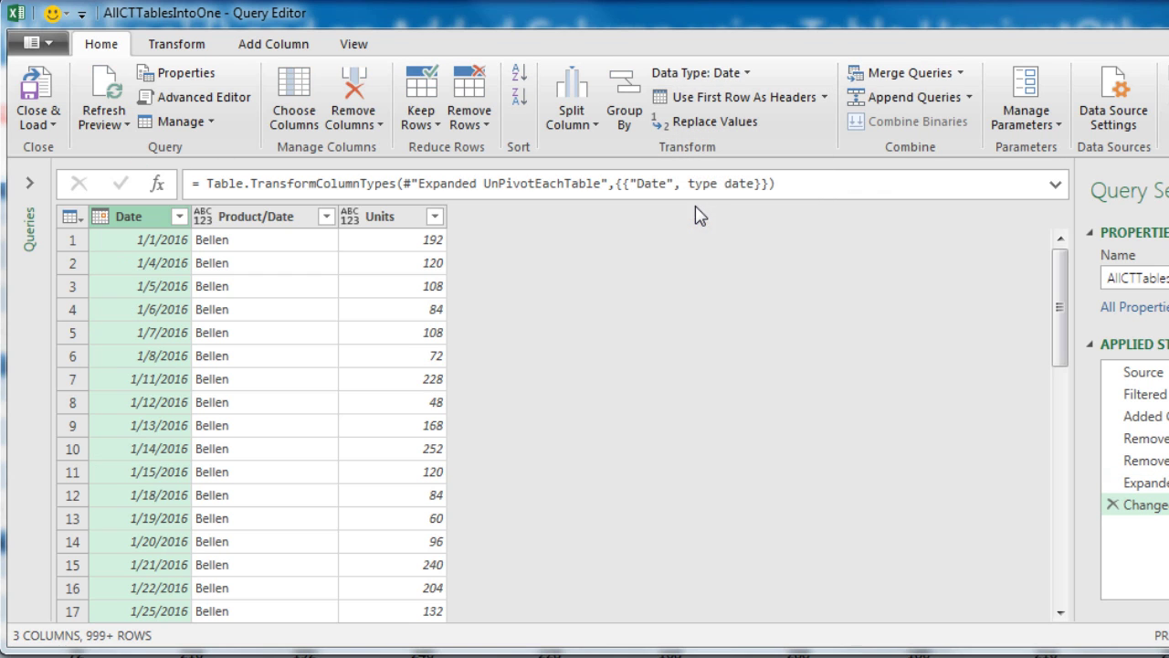
Step: Rename the Product/Date column as Product and set its data type to Text
{"action": "double_click", "coordinate": [272, 230]}
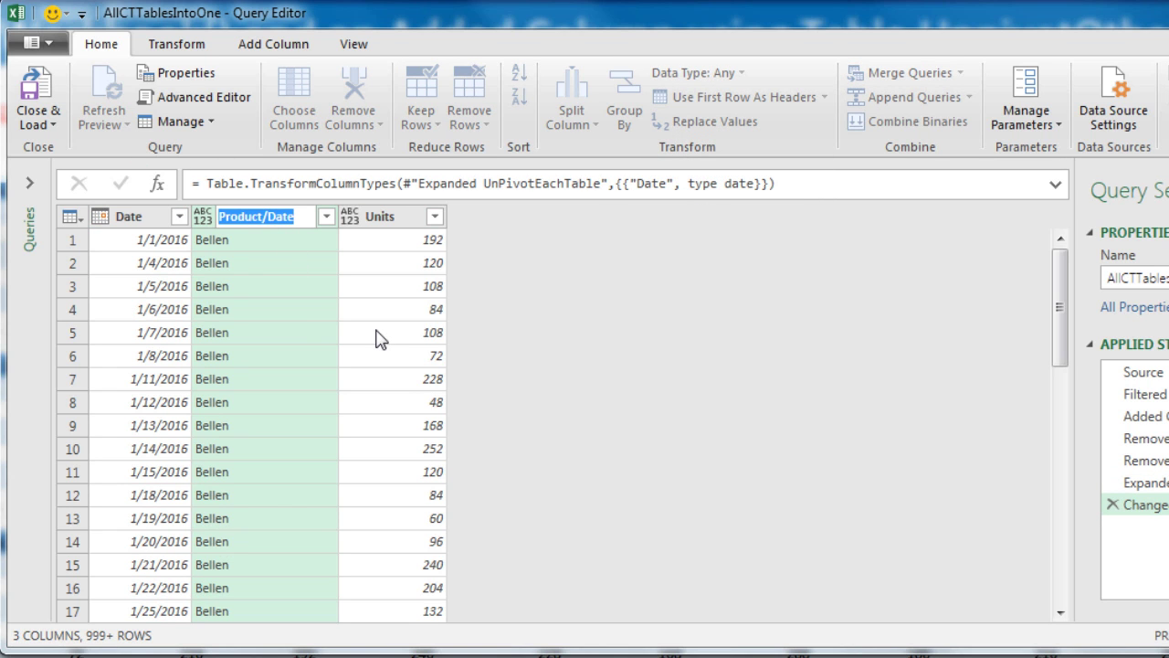
{"action": "type", "text": "P"}
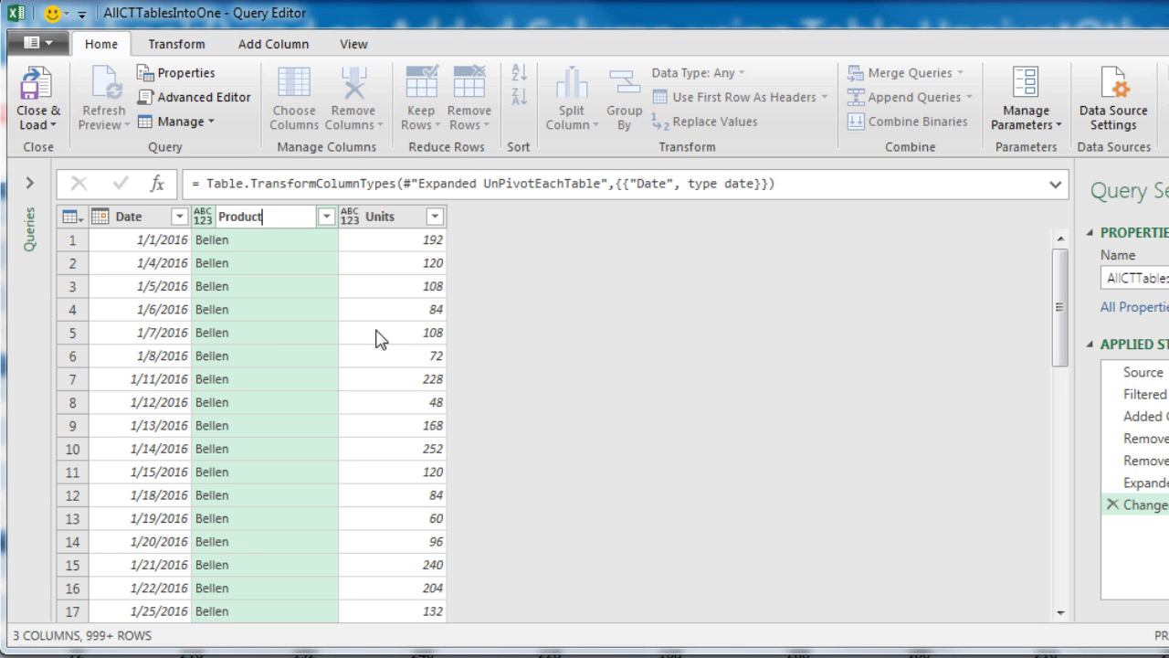
{"action": "key", "text": "Return"}
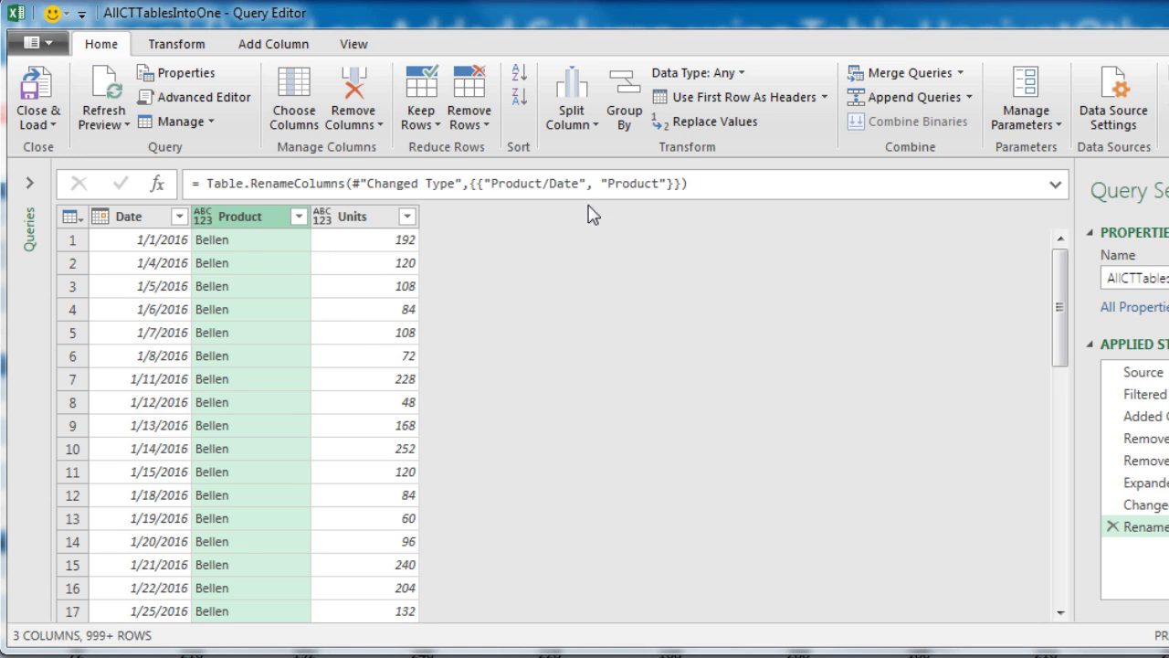
{"action": "left_click", "coordinate": [740, 75]}
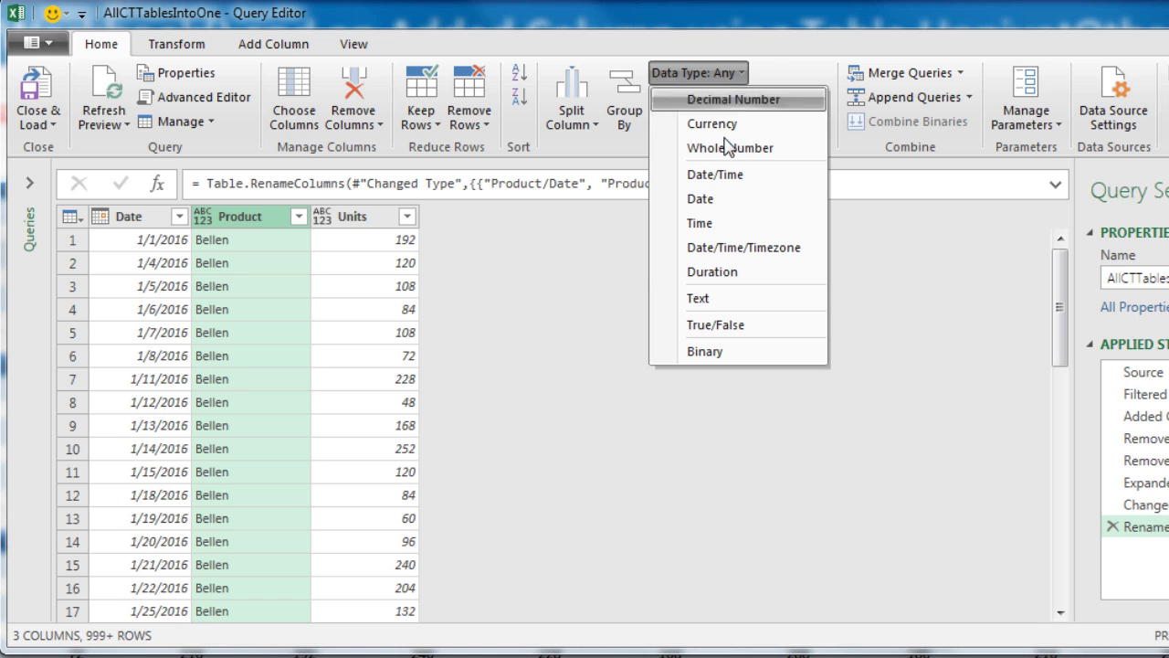
{"action": "left_click", "coordinate": [714, 302]}
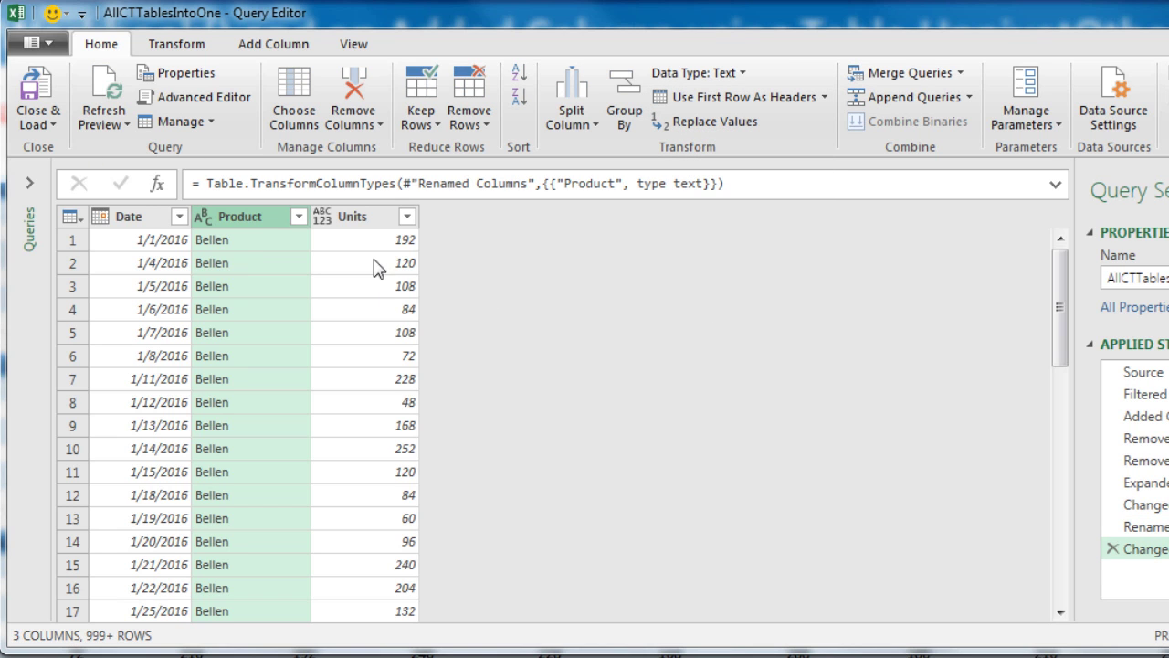
Step: Set the data type of the Units column to Whole Number
{"action": "left_click", "coordinate": [369, 233]}
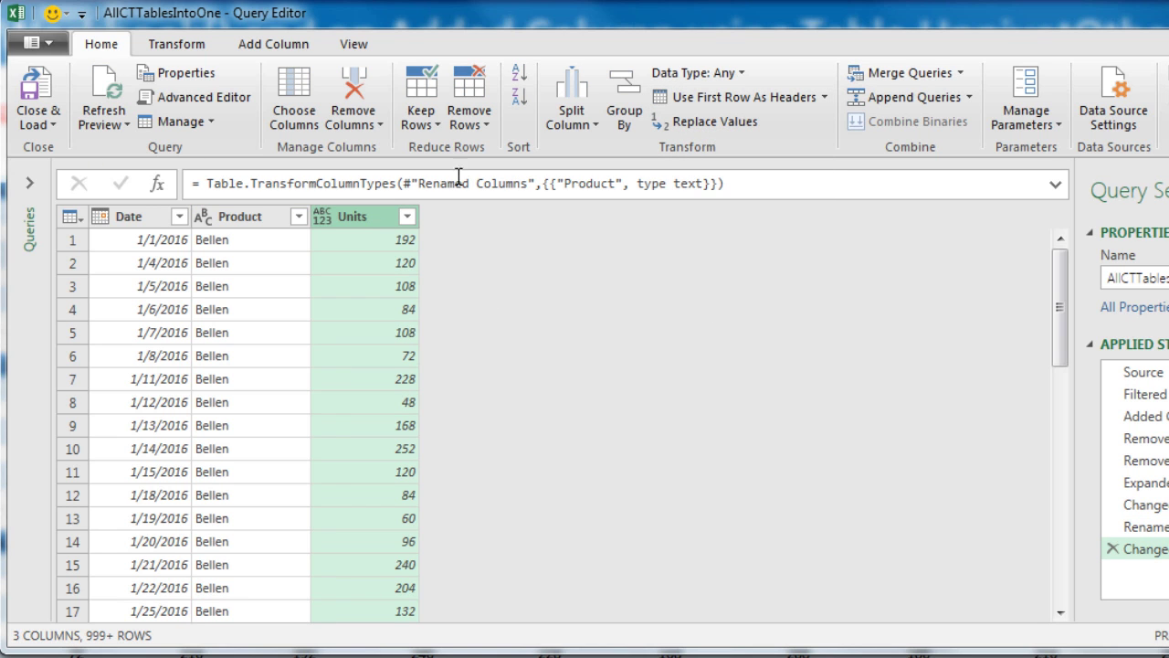
{"action": "left_click", "coordinate": [741, 75]}
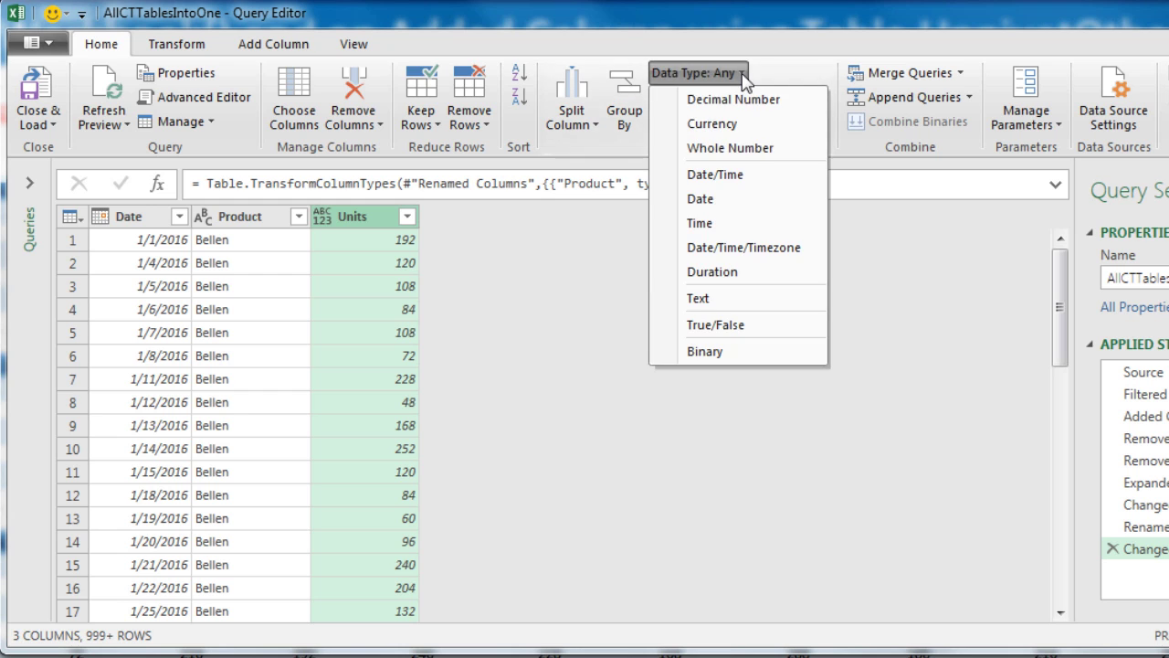
{"action": "left_click", "coordinate": [760, 157]}
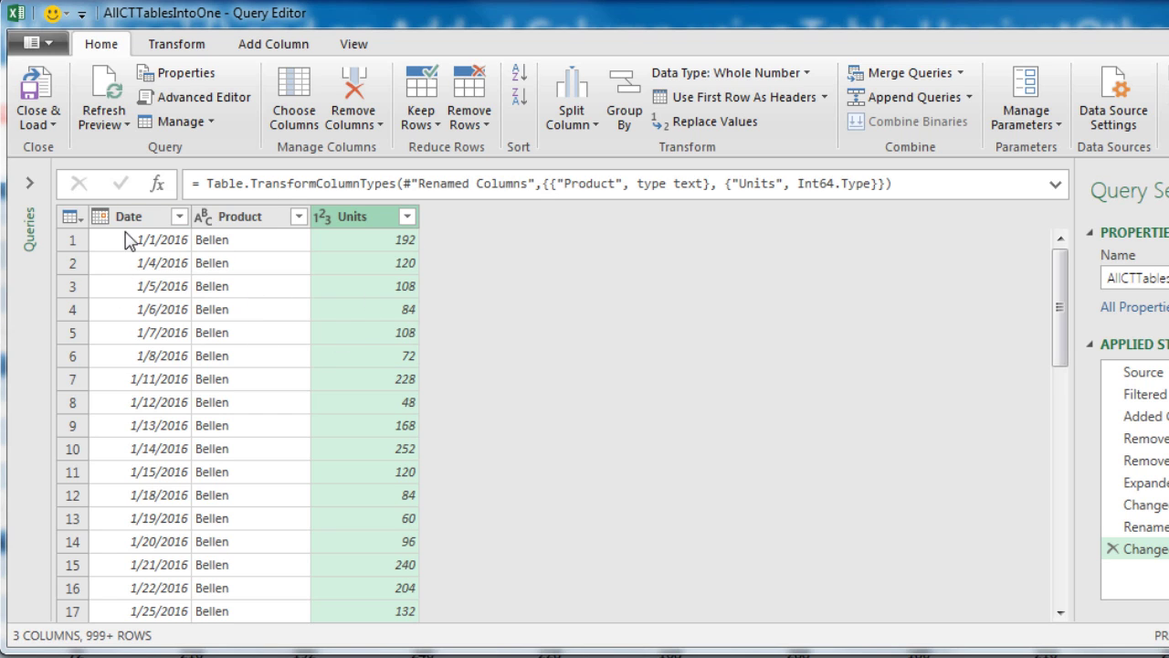
Step: Close and load the query to a new worksheet and rename that sheet as ProperDataSetFromETs
{"action": "left_click", "coordinate": [53, 125]}
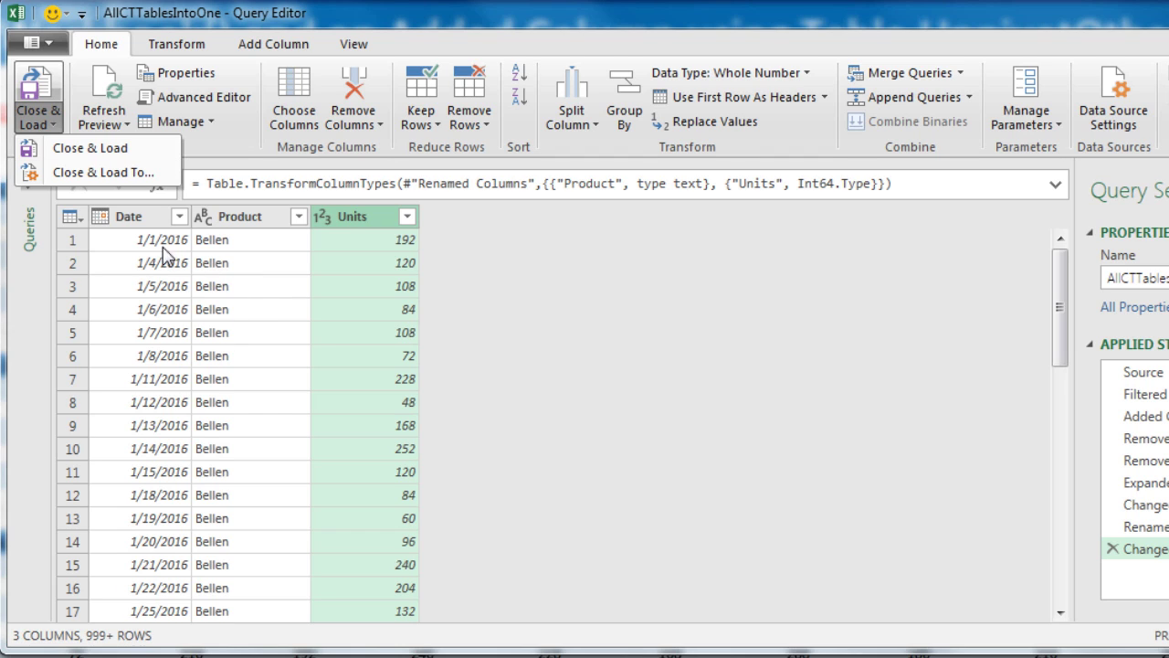
{"action": "left_click", "coordinate": [82, 149]}
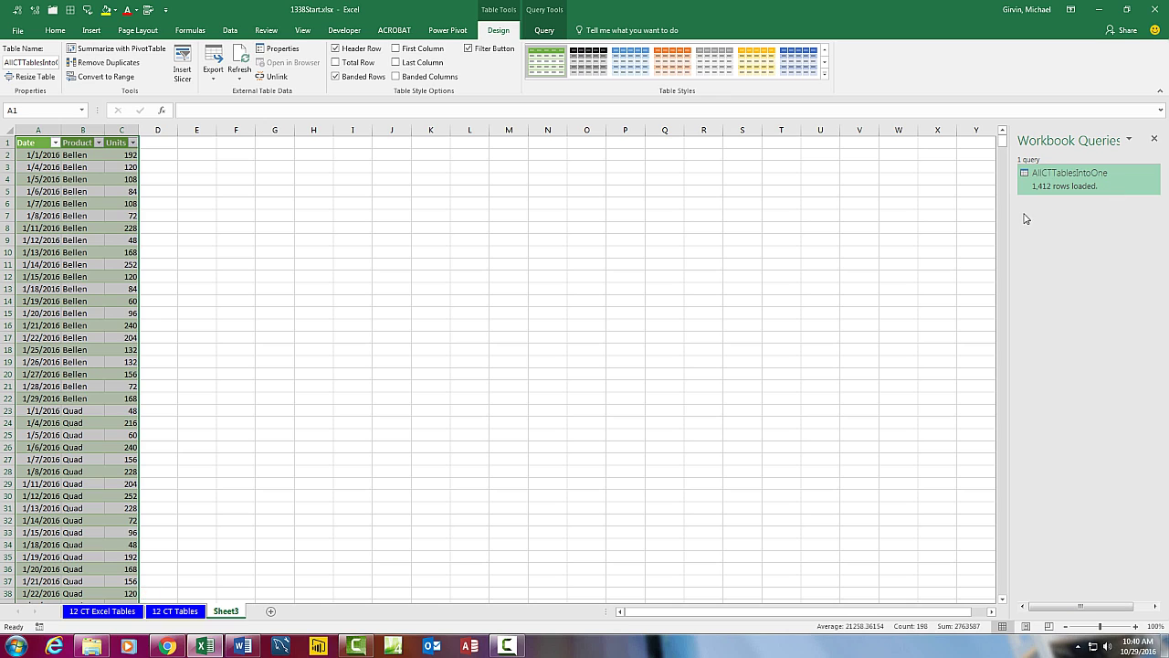
{"action": "double_click", "coordinate": [226, 611]}
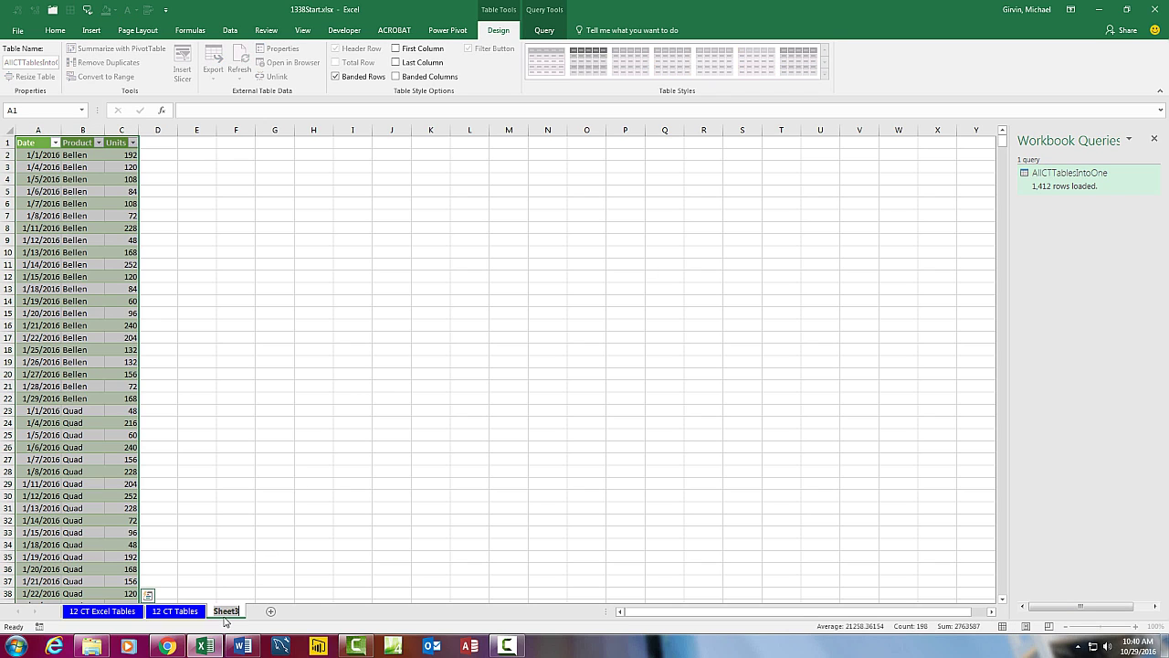
{"action": "type", "text": "ProperDataSetFromETs"}
{"action": "key", "text": "Return"}
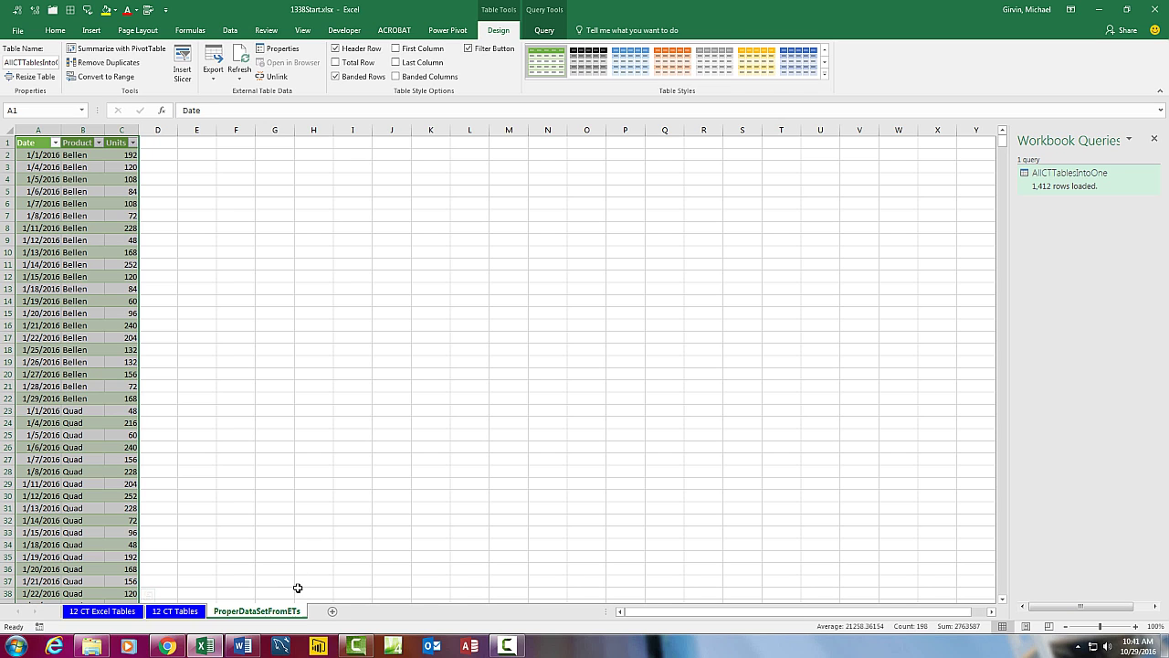
Step: Compare the cross-tabulated source tables on the 12 CT Excel Tables sheet with the loaded data set on ProperDataSetFromETs
{"action": "left_click", "coordinate": [103, 611]}
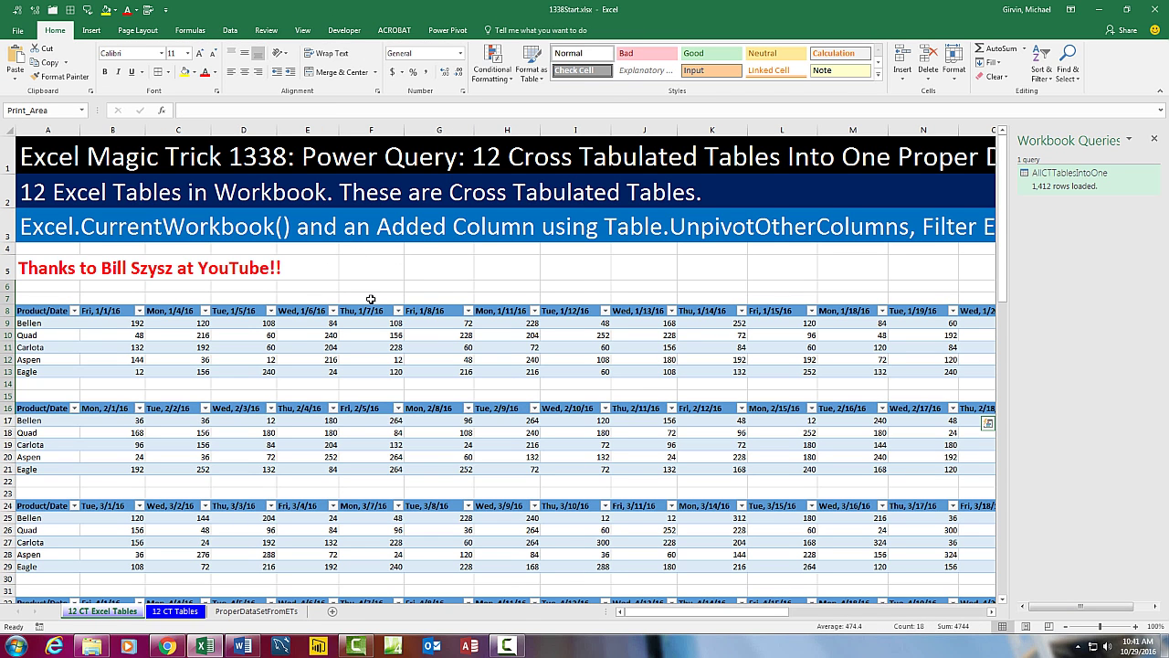
{"action": "left_click", "coordinate": [264, 611]}
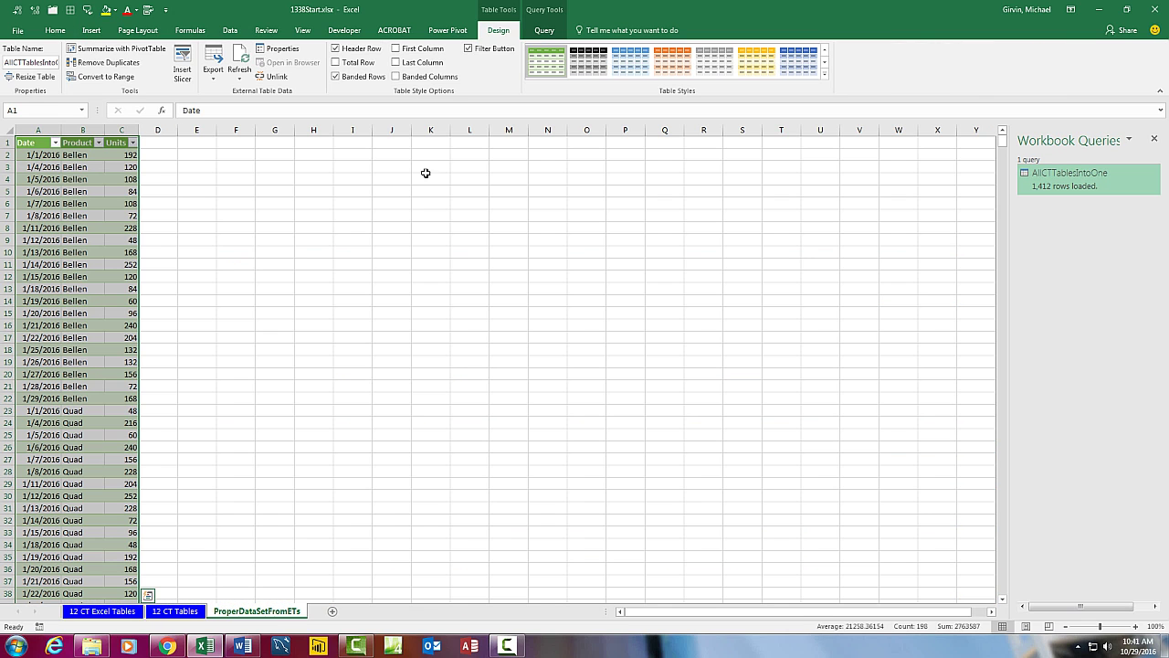
{"action": "left_click", "coordinate": [119, 610]}
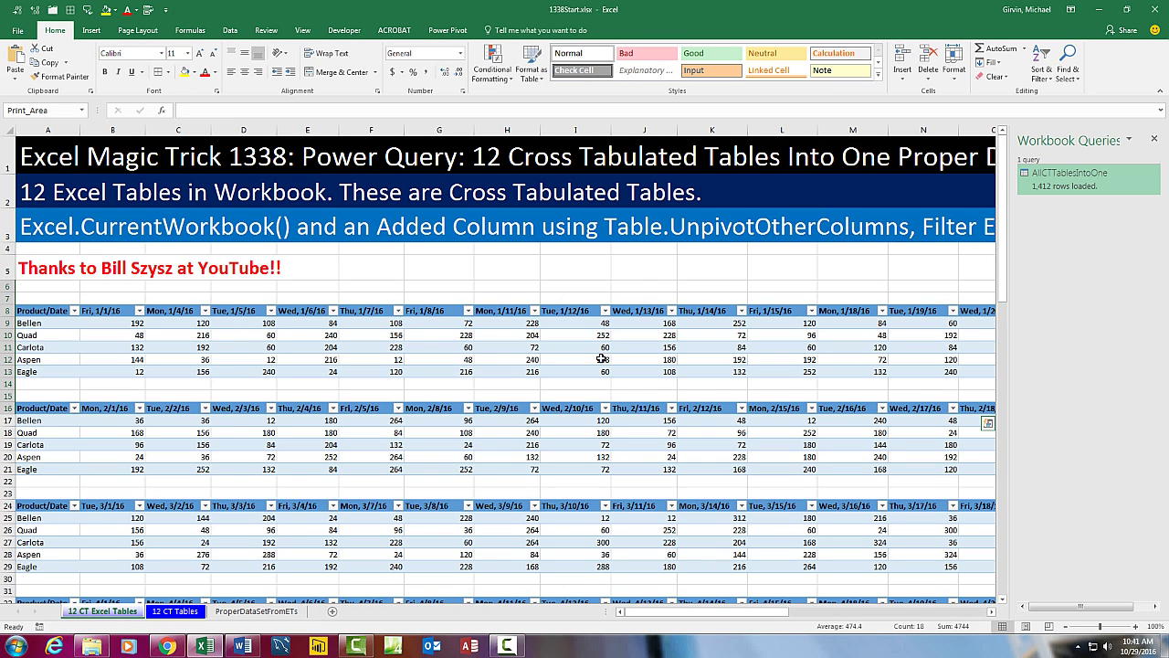
Step: Shift the Mon 11/28 to Wed 11/30 columns of the November table two columns to the right, opening two blank columns inside the table
{"action": "left_click", "coordinate": [493, 345]}
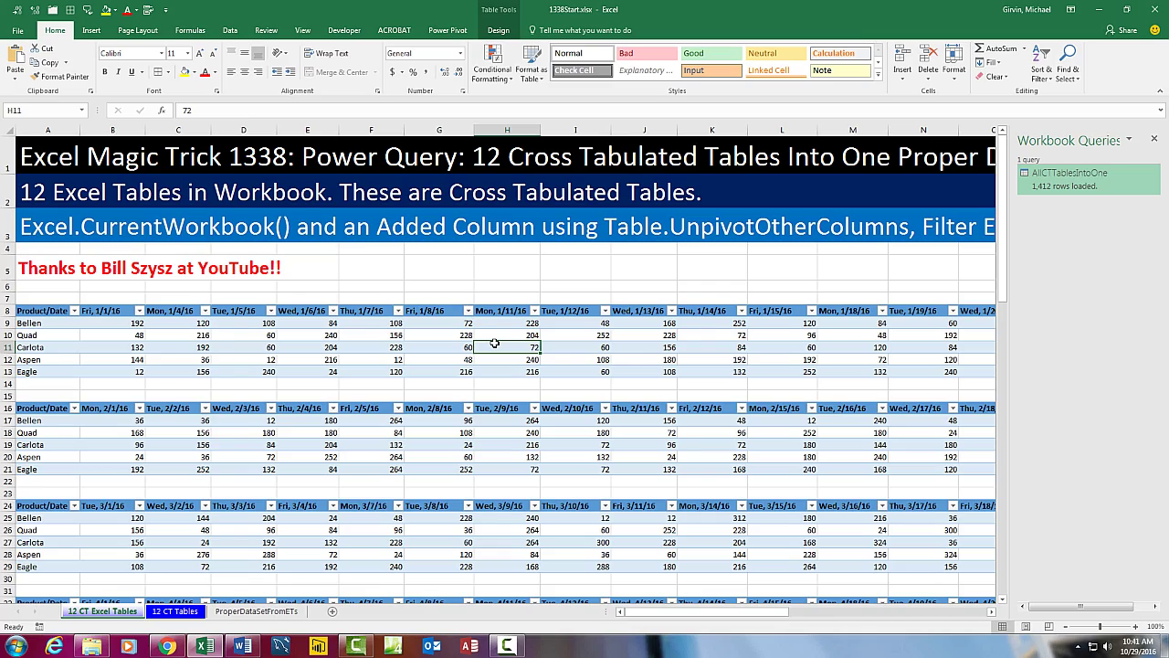
{"action": "scroll", "coordinate": [493, 343], "scroll_direction": "down", "scroll_amount": 3, "text": "ctrl"}
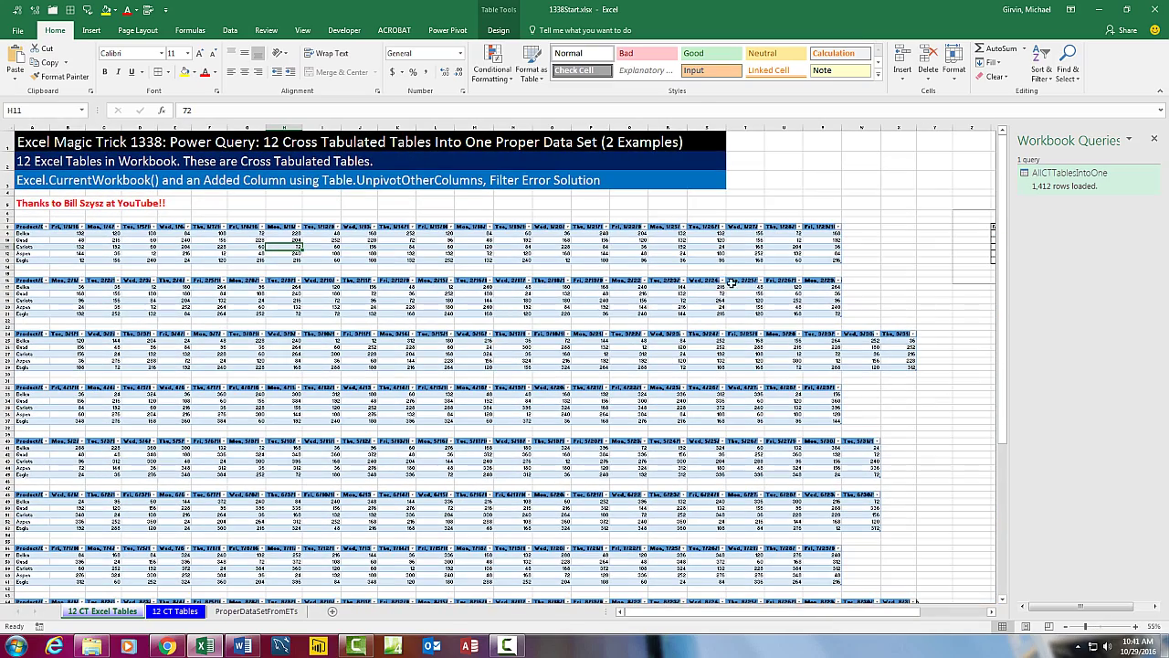
{"action": "scroll", "coordinate": [731, 284], "scroll_direction": "down", "scroll_amount": 15}
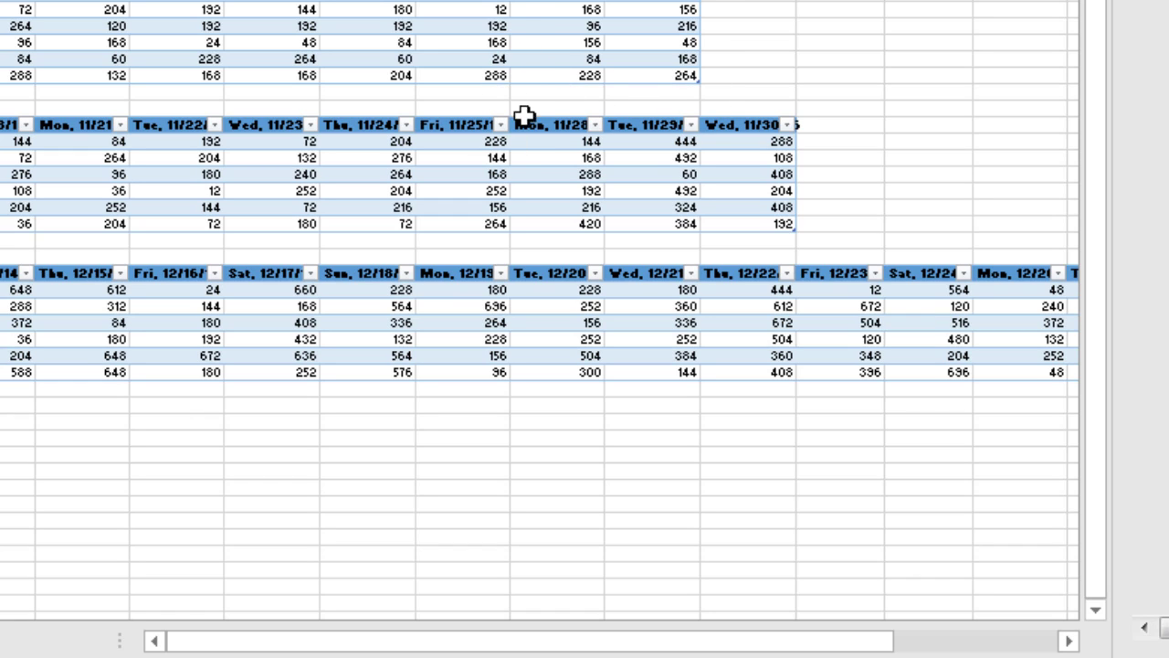
{"action": "left_click_drag", "start_coordinate": [529, 125], "coordinate": [653, 126]}
{"action": "left_click_drag", "start_coordinate": [716, 157], "coordinate": [733, 227]}
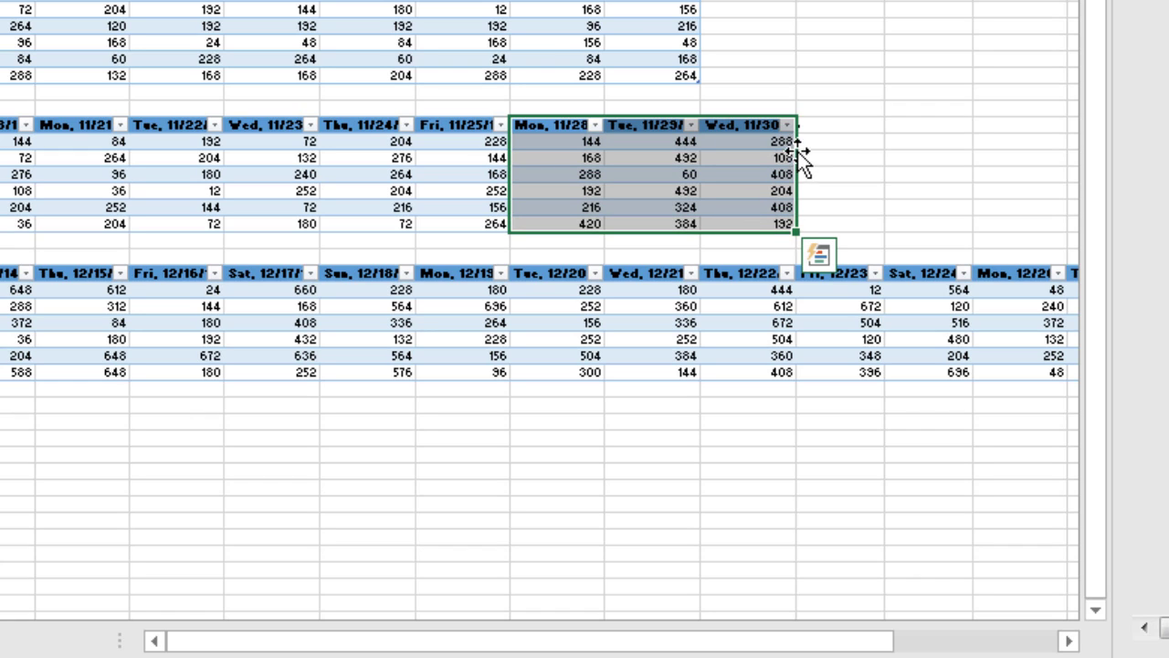
{"action": "left_click_drag", "start_coordinate": [801, 161], "coordinate": [901, 156]}
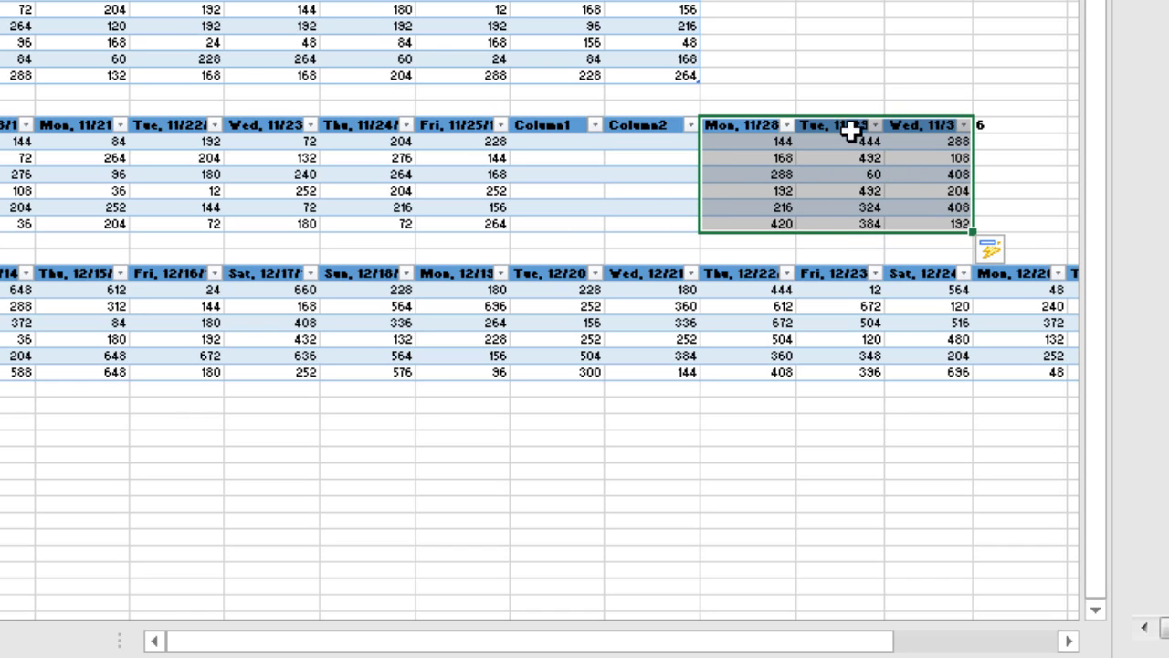
Step: Head the two blank November columns with the dates 11/26 and 11/27 and fill in unit values for every product
{"action": "left_click", "coordinate": [554, 127]}
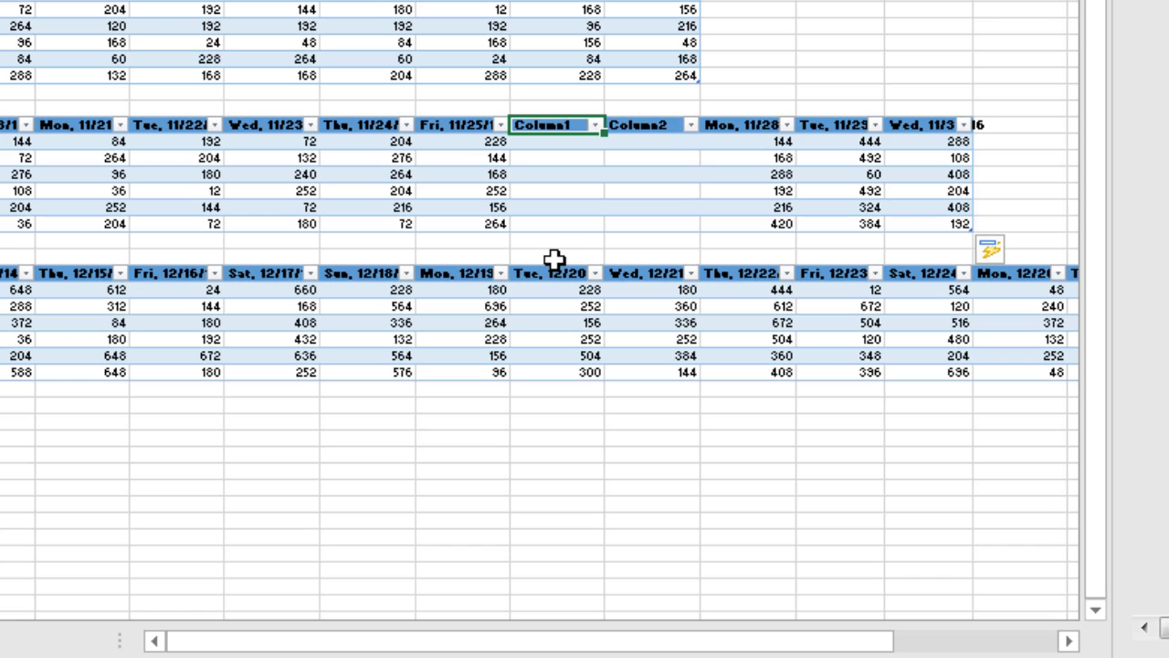
{"action": "type", "text": "11/26"}
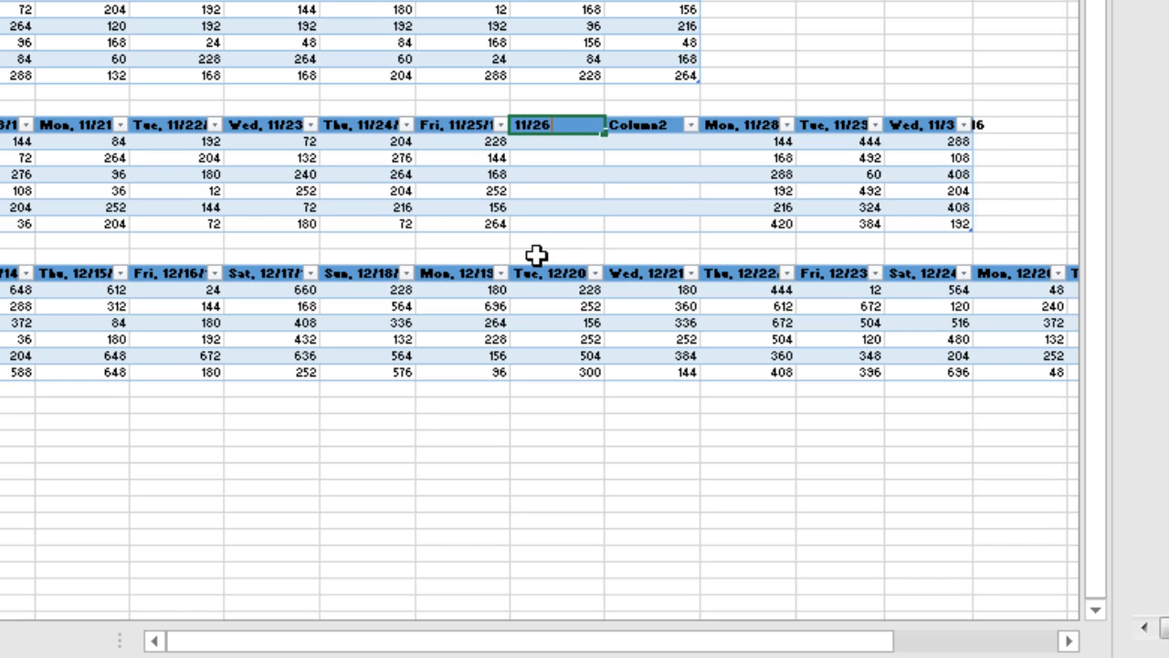
{"action": "key", "text": "Tab"}
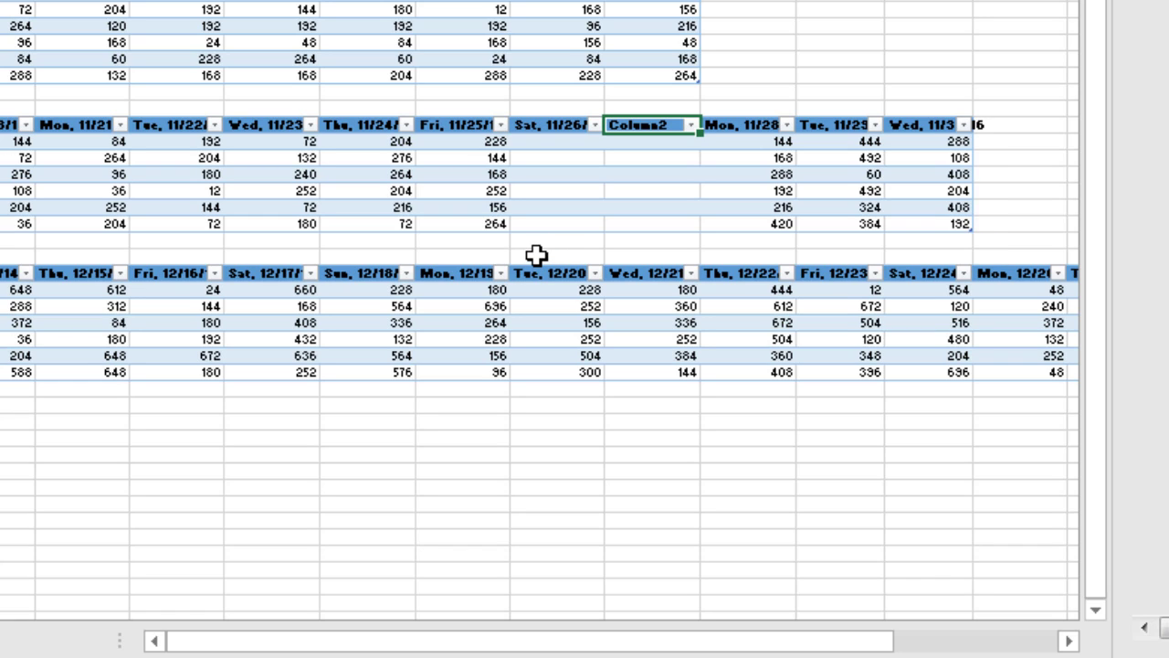
{"action": "type", "text": "11"}
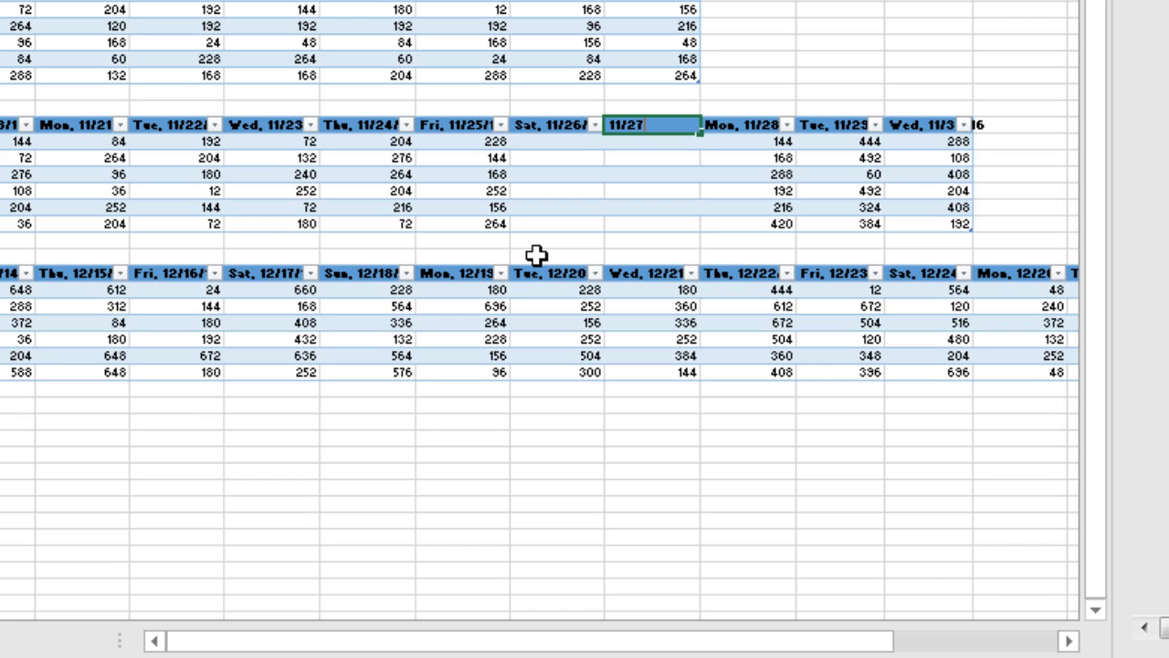
{"action": "type", "text": "/27"}
{"action": "key", "text": "Tab"}
{"action": "left_click_drag", "start_coordinate": [548, 143], "coordinate": [637, 223]}
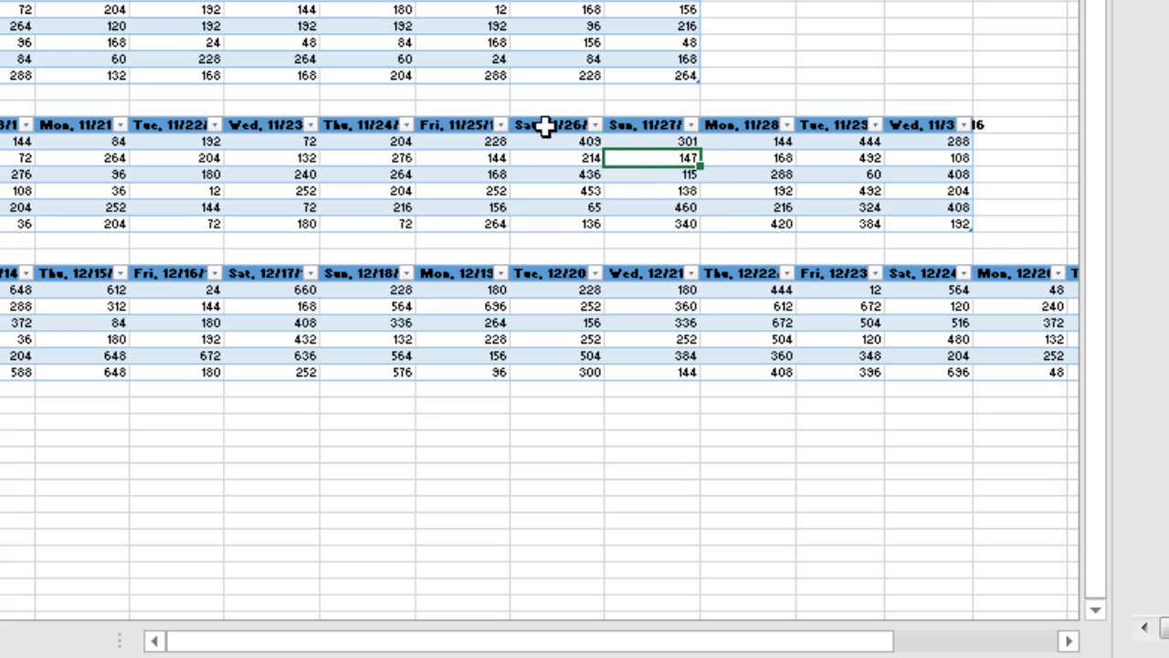
{"action": "left_click_drag", "start_coordinate": [547, 126], "coordinate": [642, 224]}
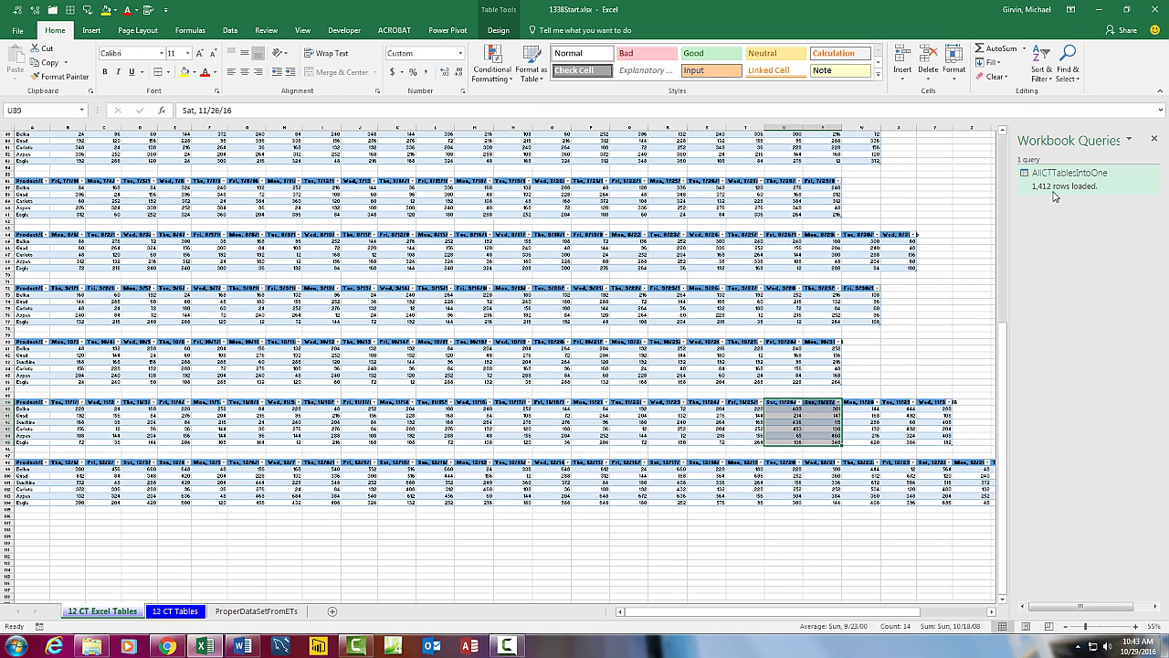
Step: Refresh the data set on the ProperDataSetFromETs sheet and check the Quad rows for 11/26/2016 and 11/27/2016
{"action": "mouse_move", "coordinate": [1055, 196]}
{"action": "left_click", "coordinate": [251, 618]}
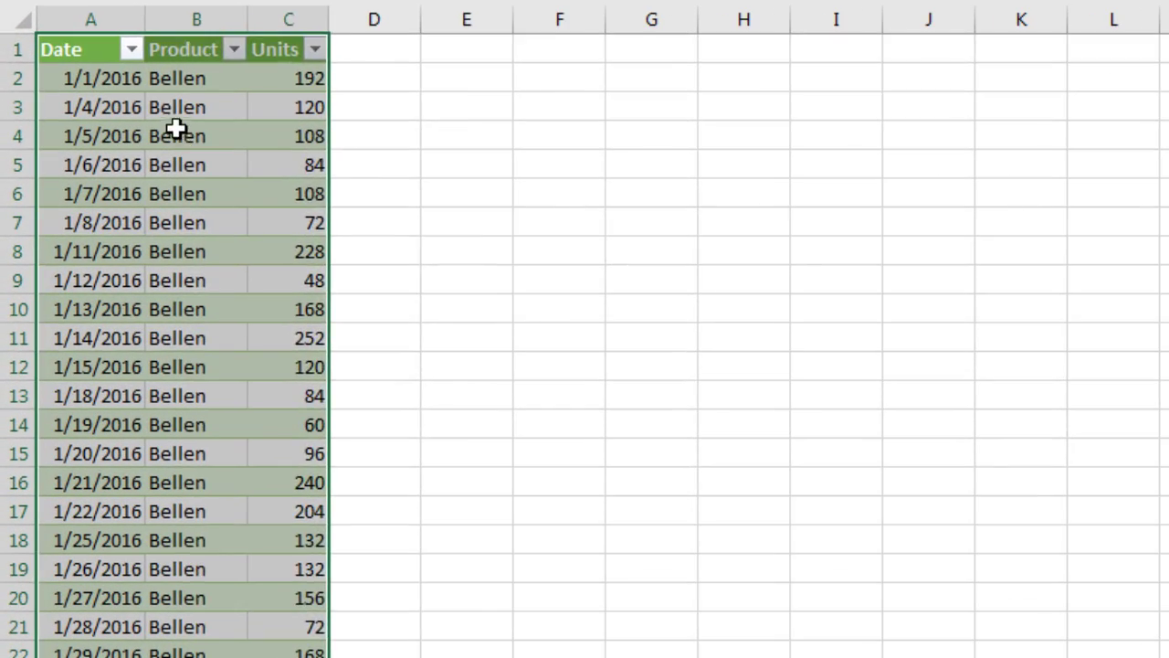
{"action": "right_click", "coordinate": [78, 169]}
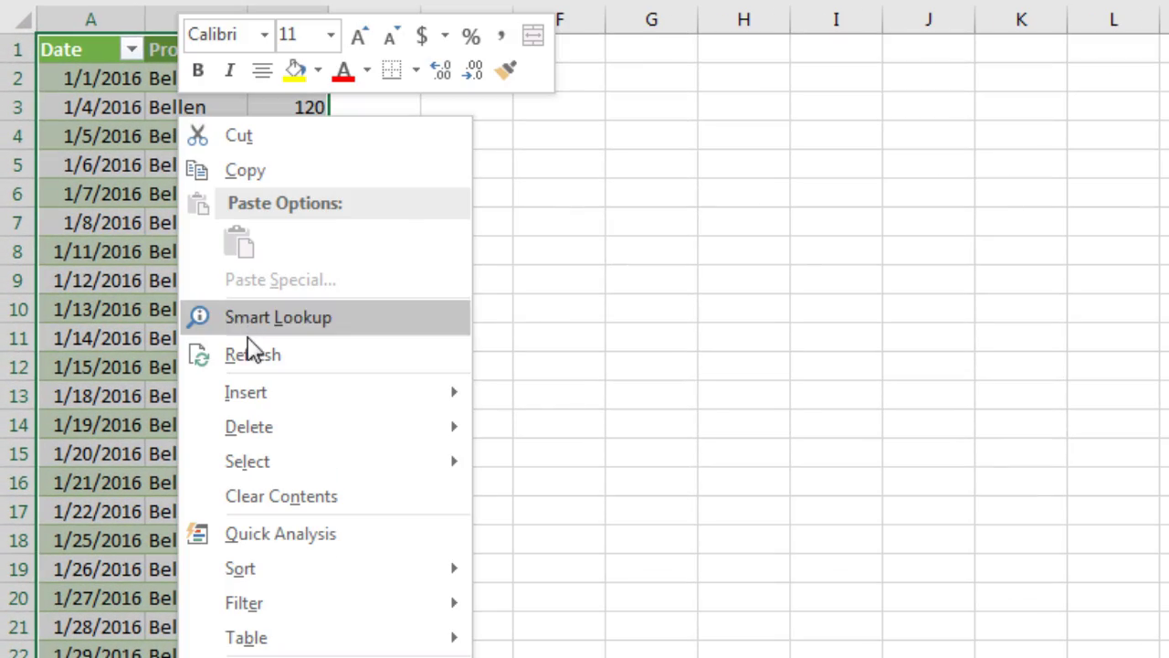
{"action": "left_click", "coordinate": [253, 355]}
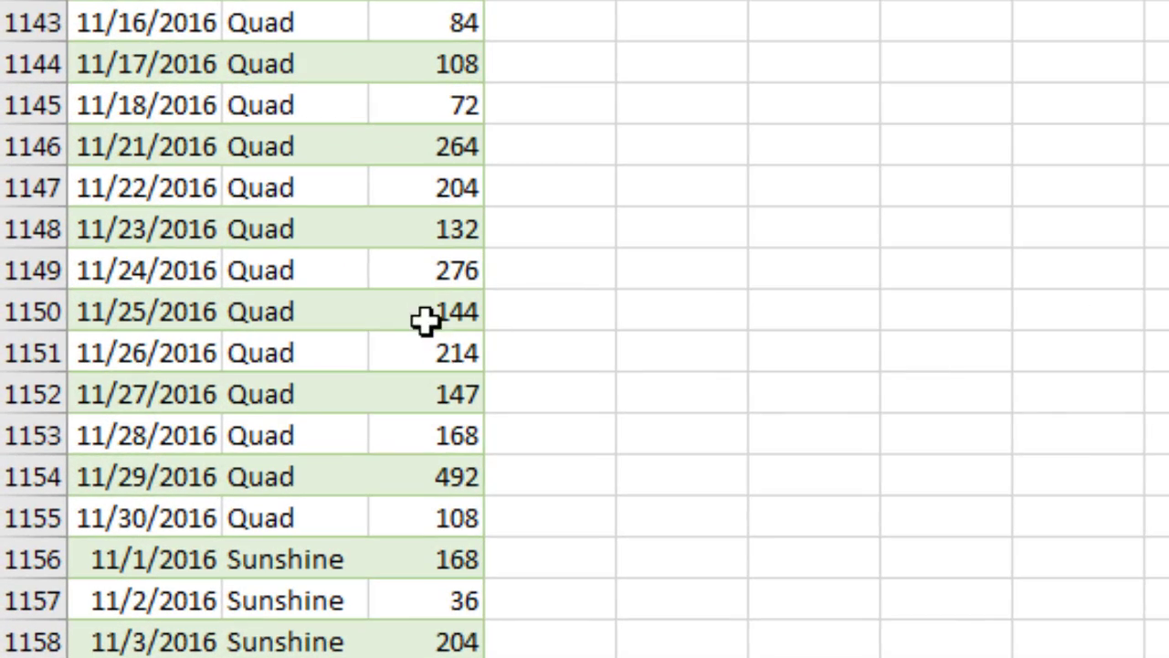
{"action": "left_click_drag", "start_coordinate": [137, 343], "coordinate": [433, 392]}
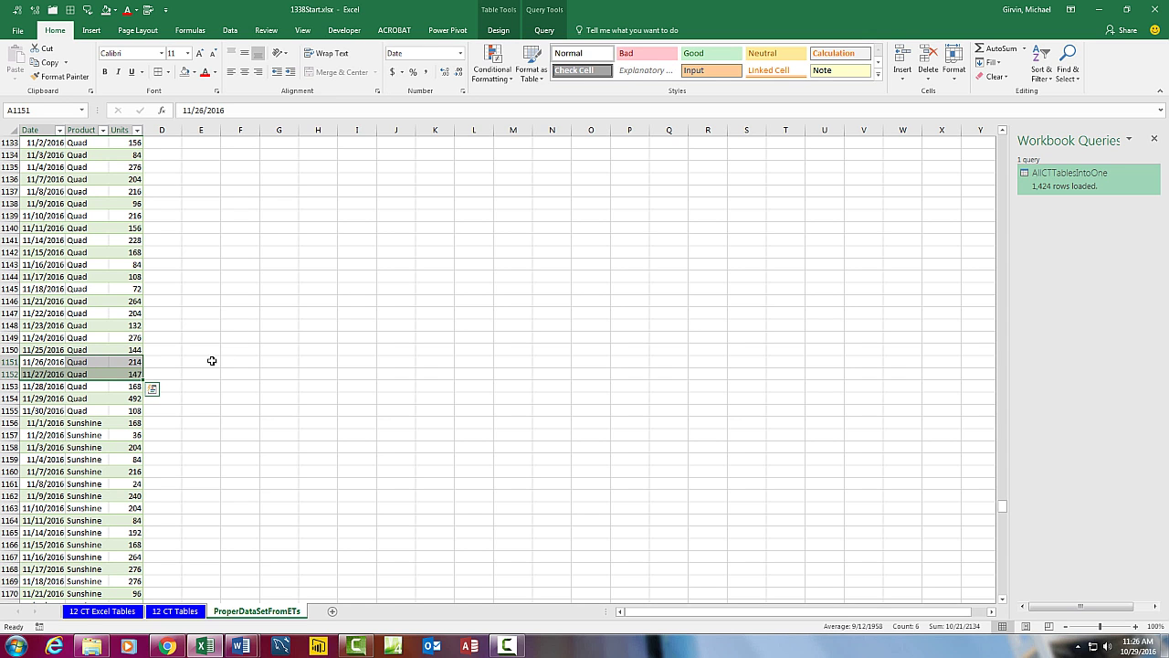
{"action": "key", "text": "ctrl+Home"}
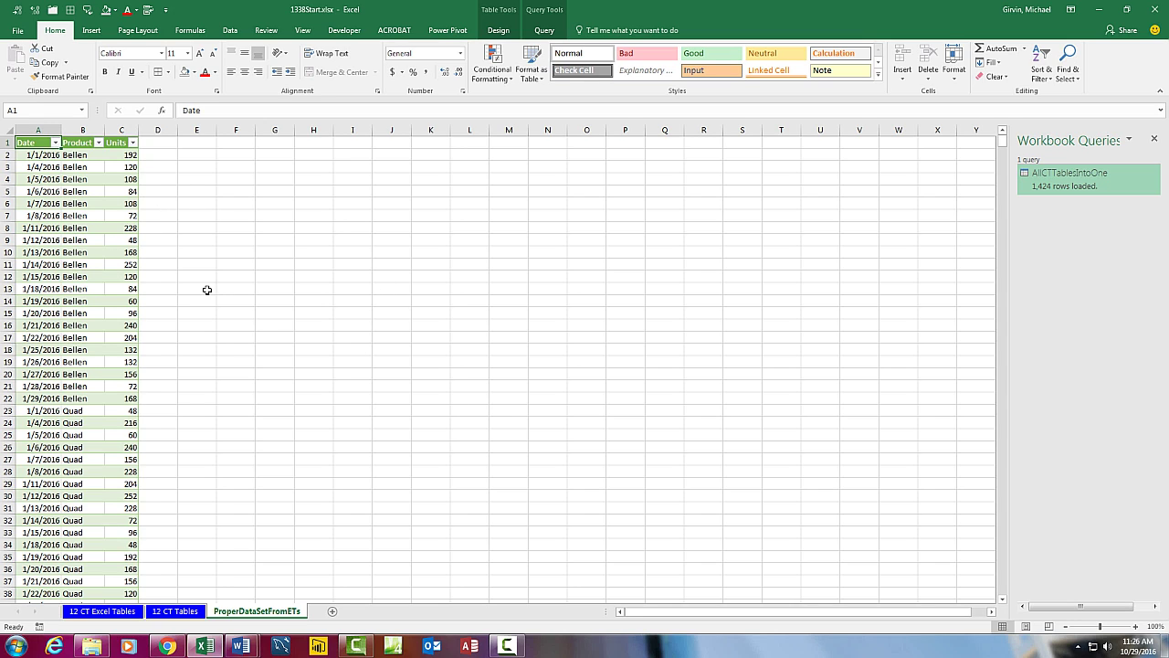
Step: On the 12 CT Tables sheet, convert the range A9:AD105 holding all twelve stacked tables into one Excel table, without marking a header row
{"action": "left_click", "coordinate": [106, 612]}
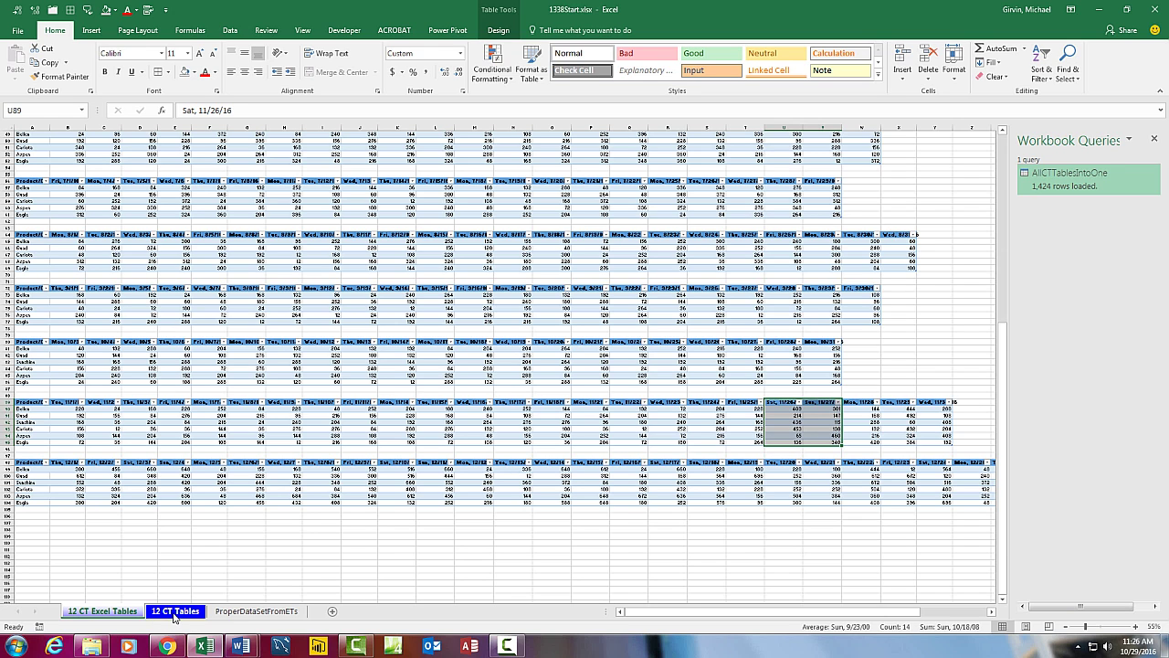
{"action": "left_click", "coordinate": [175, 611]}
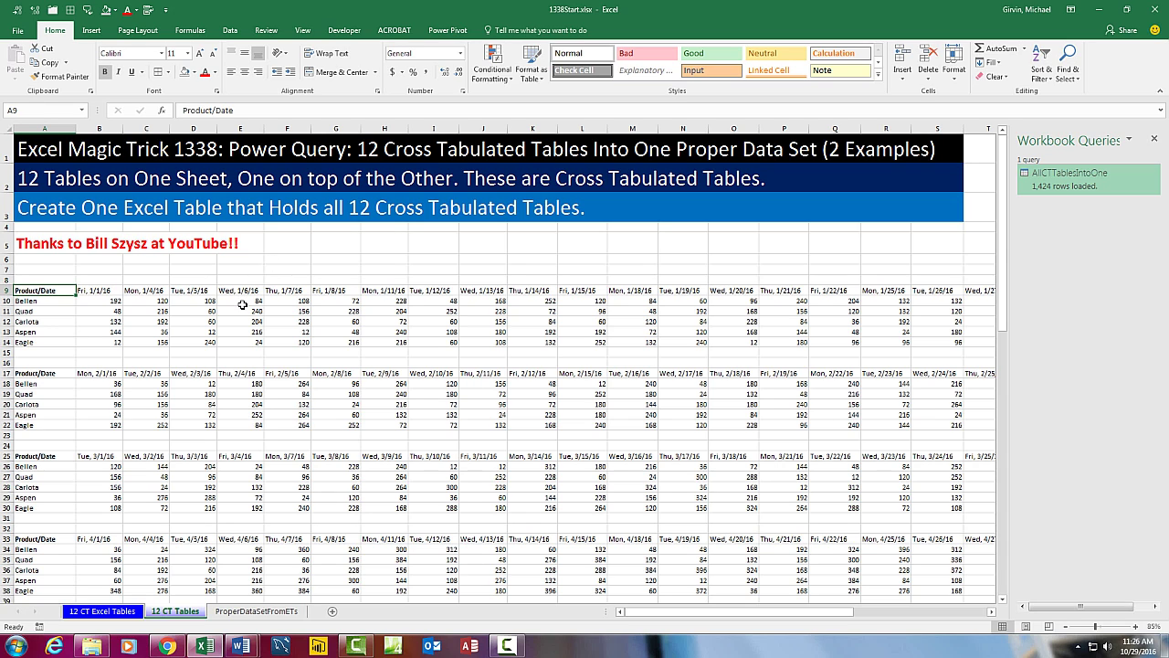
{"action": "left_click", "coordinate": [128, 312]}
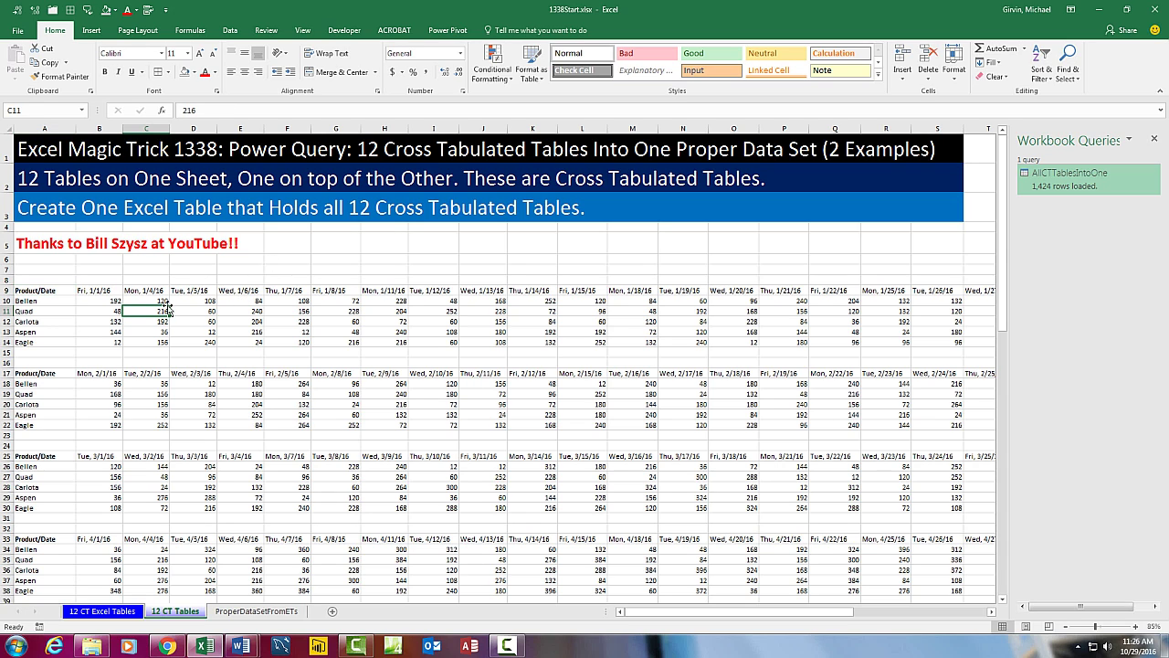
{"action": "left_click", "coordinate": [162, 393]}
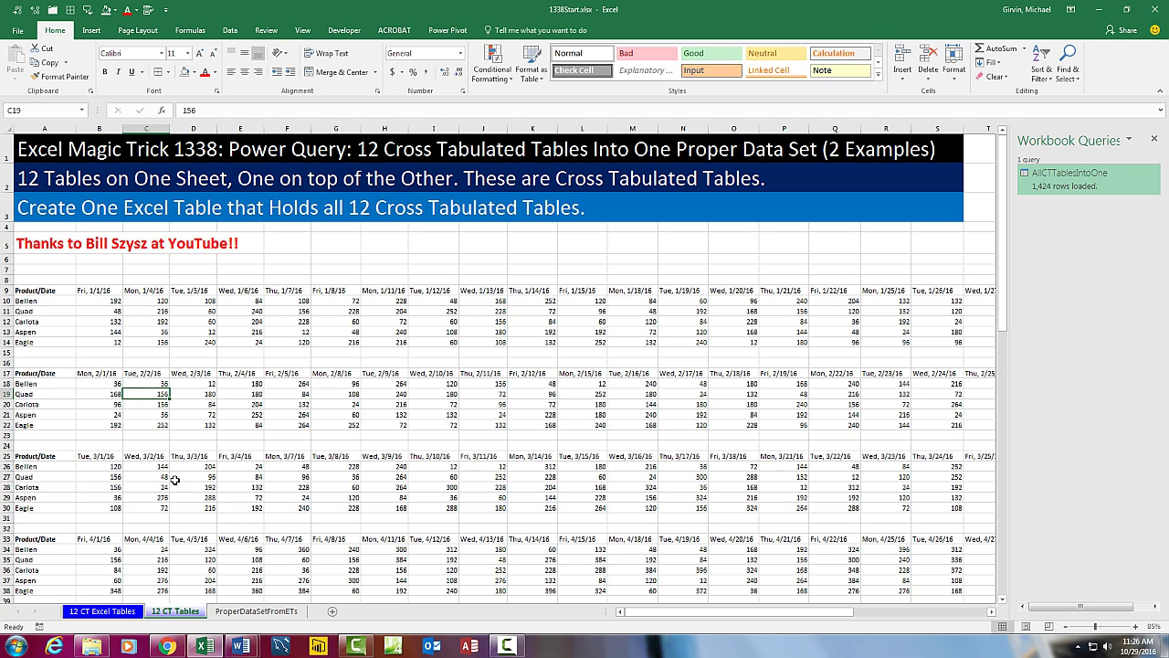
{"action": "left_click", "coordinate": [161, 478]}
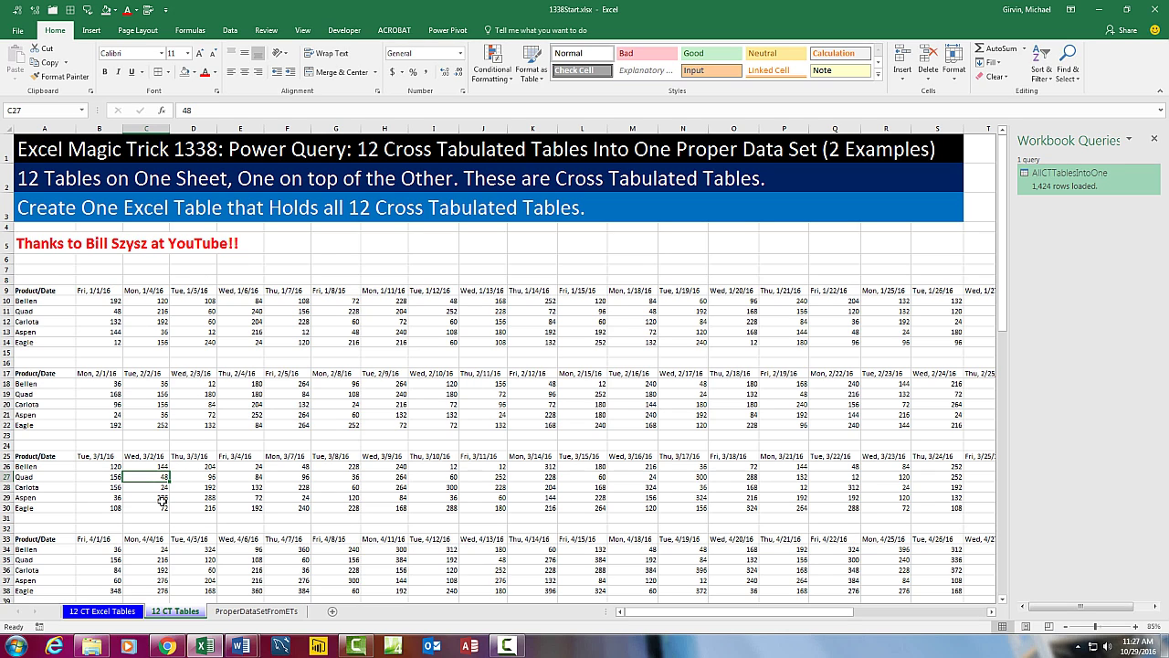
{"action": "left_click", "coordinate": [53, 290]}
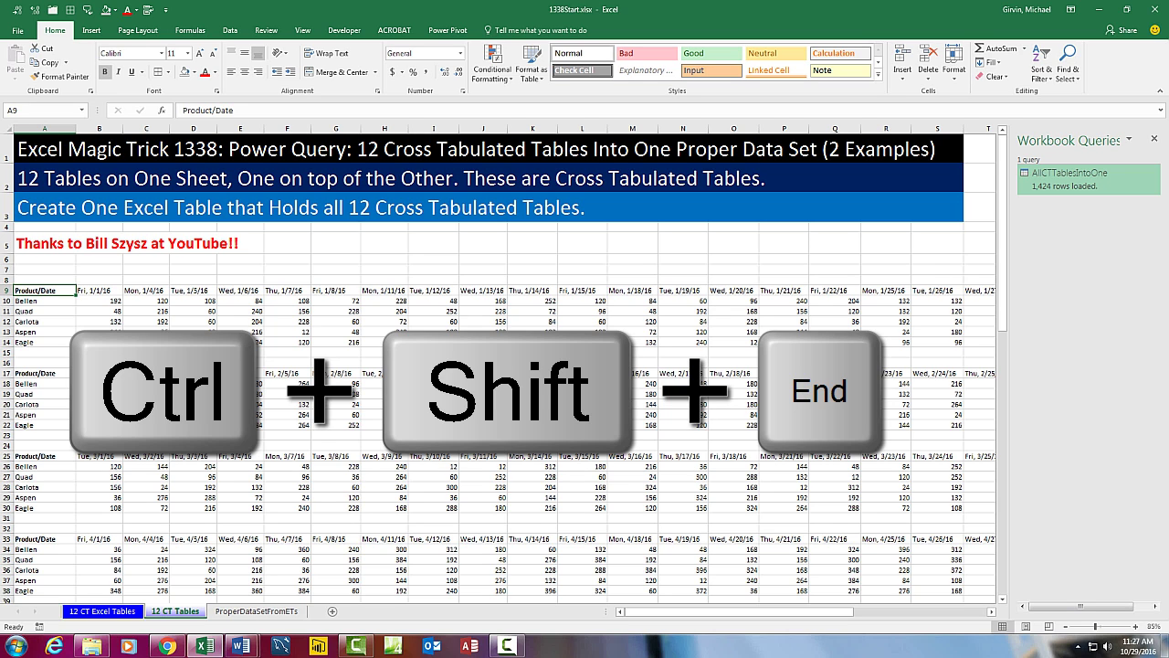
{"action": "key", "text": "ctrl+shift+End"}
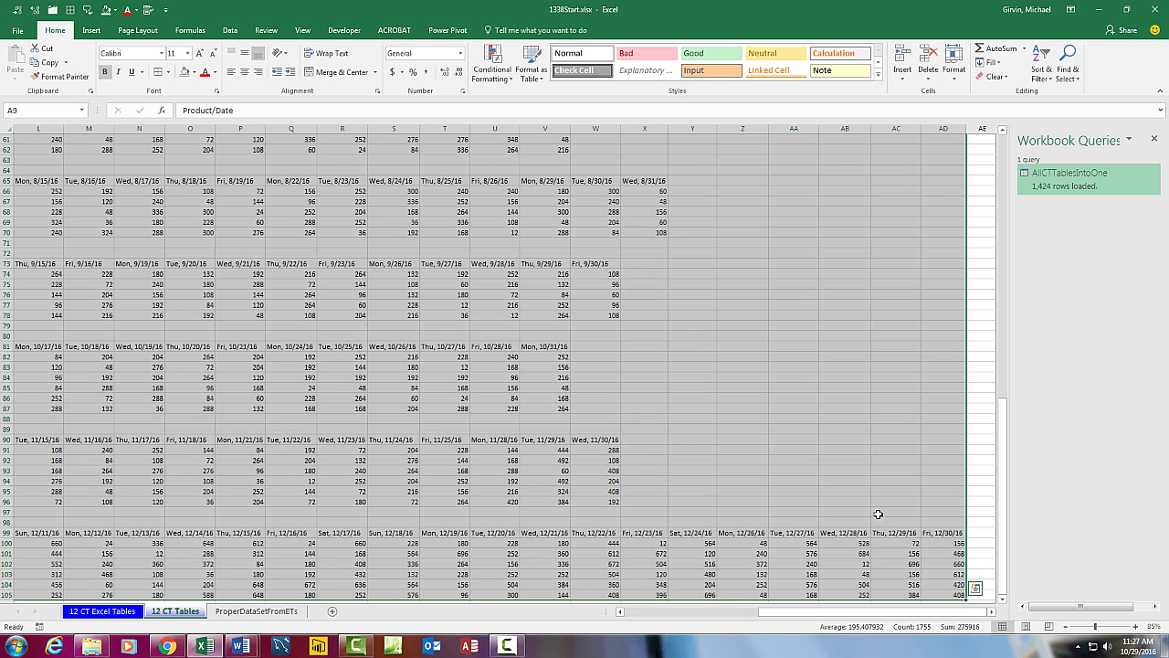
{"action": "left_click", "coordinate": [1002, 600]}
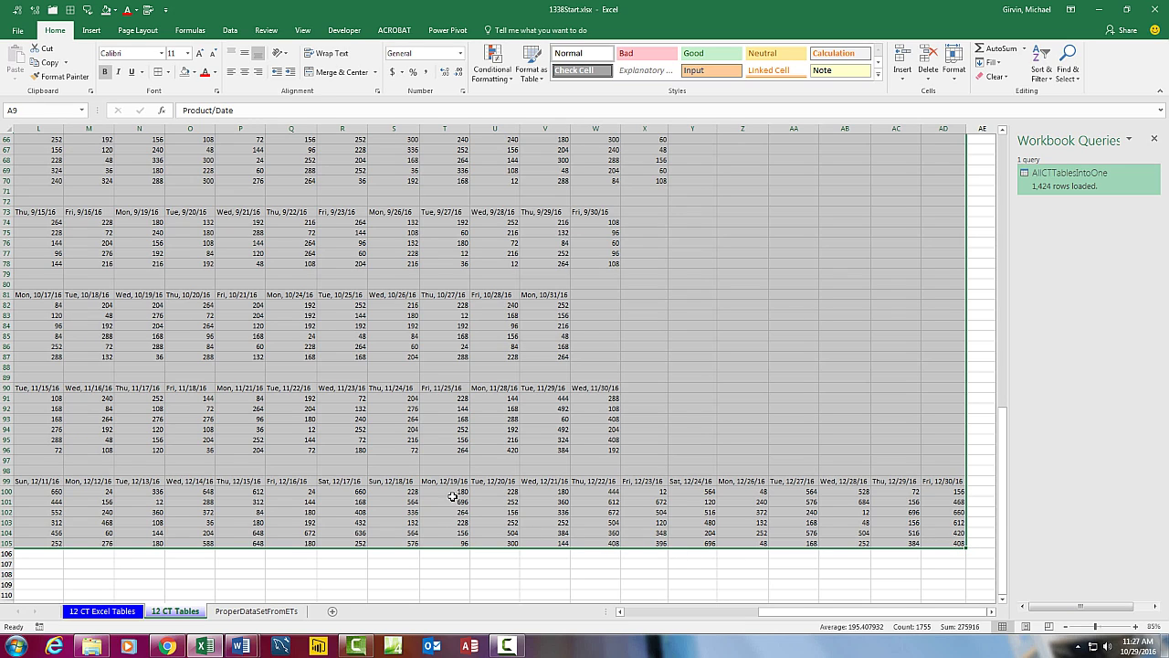
{"action": "key", "text": "ctrl+t"}
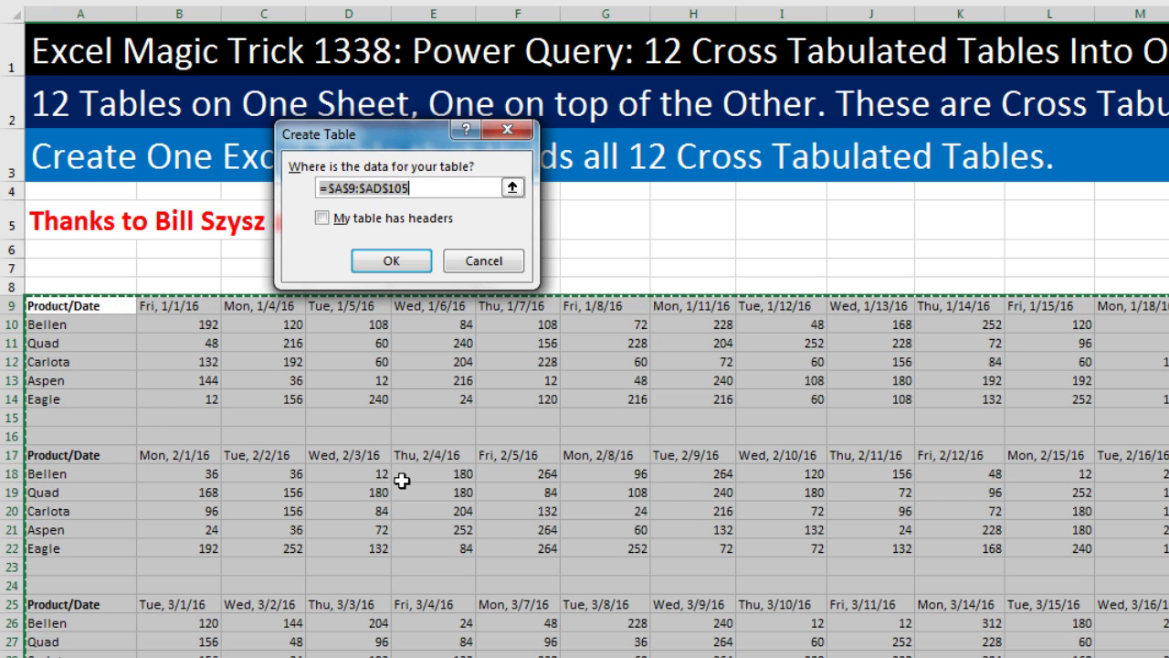
{"action": "left_click", "coordinate": [399, 264]}
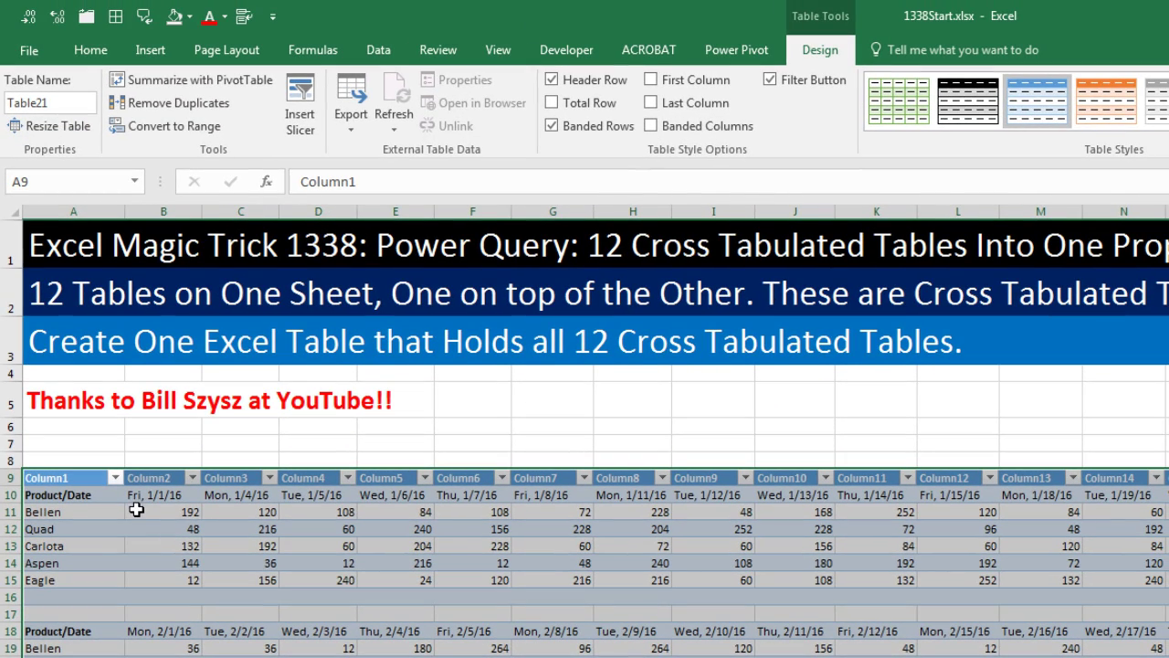
Step: Load the new table into the Query Editor and set the data type of all columns, Column1 through Column30, to Text
{"action": "left_click", "coordinate": [378, 53]}
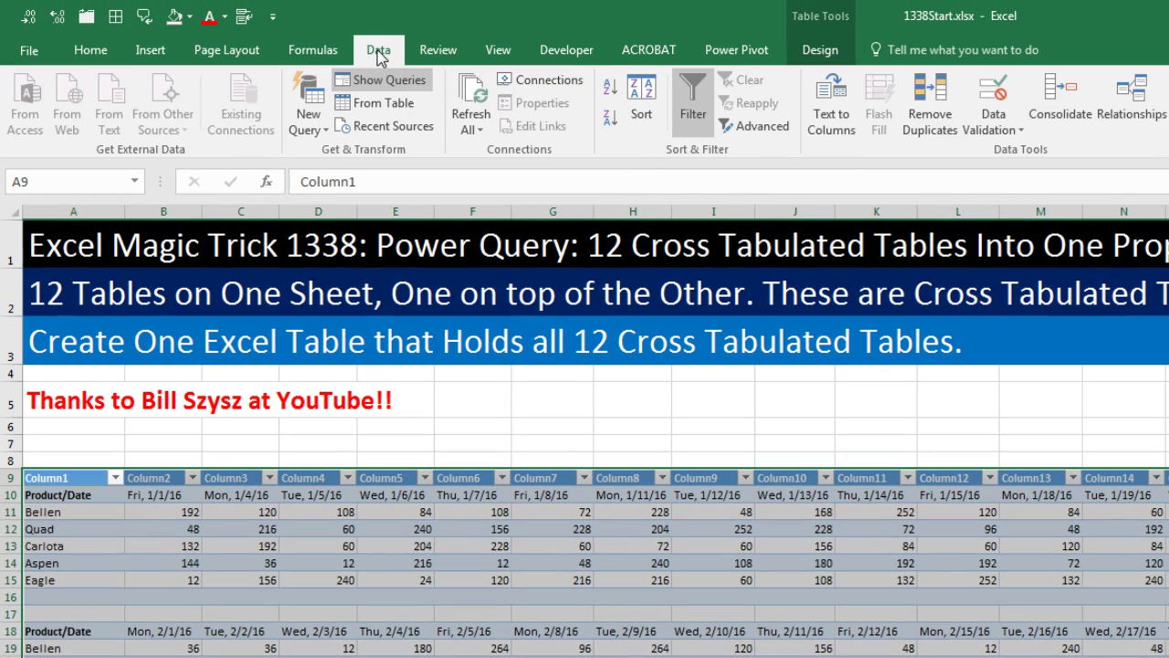
{"action": "left_click", "coordinate": [369, 109]}
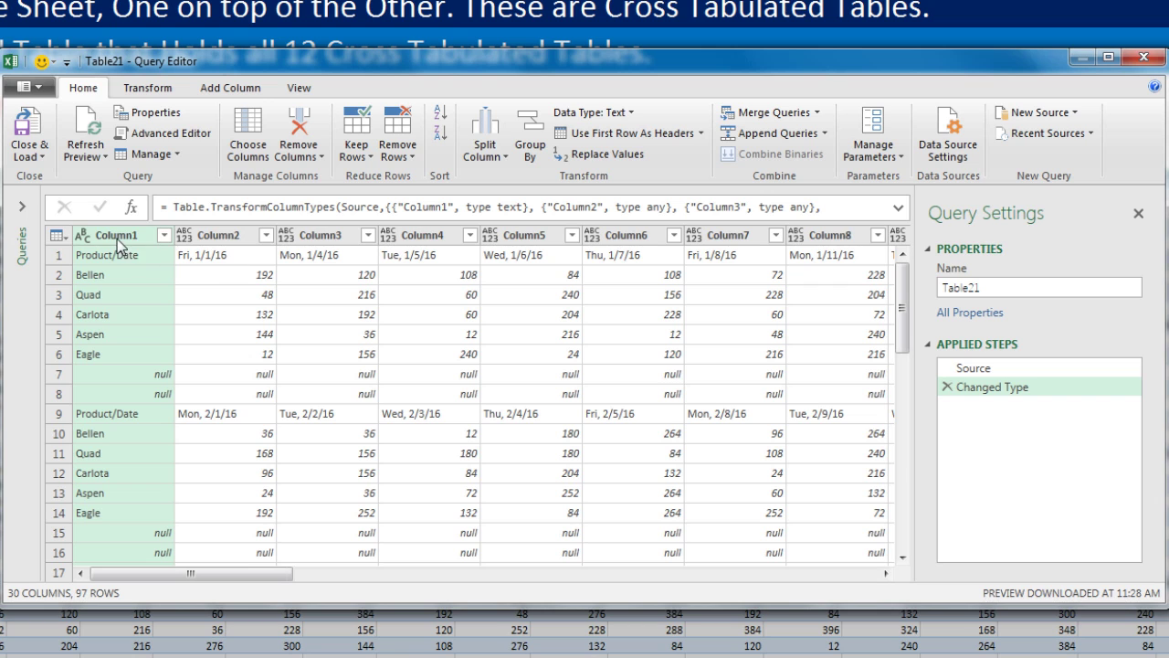
{"action": "left_click", "coordinate": [117, 239]}
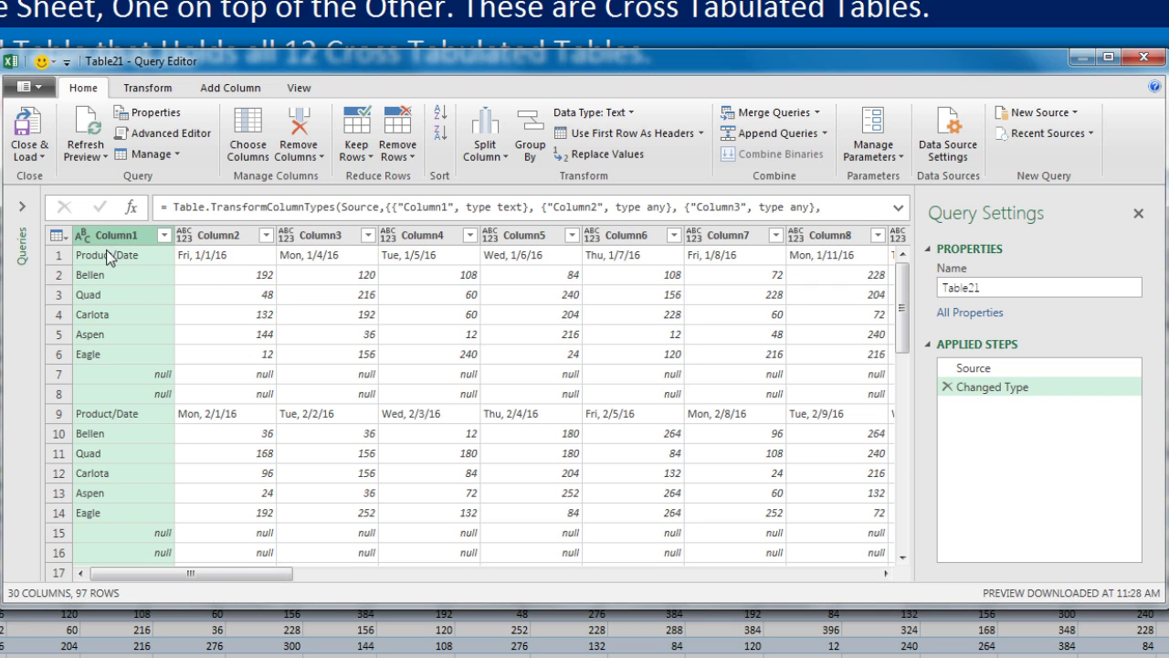
{"action": "left_click_drag", "start_coordinate": [182, 578], "coordinate": [764, 575]}
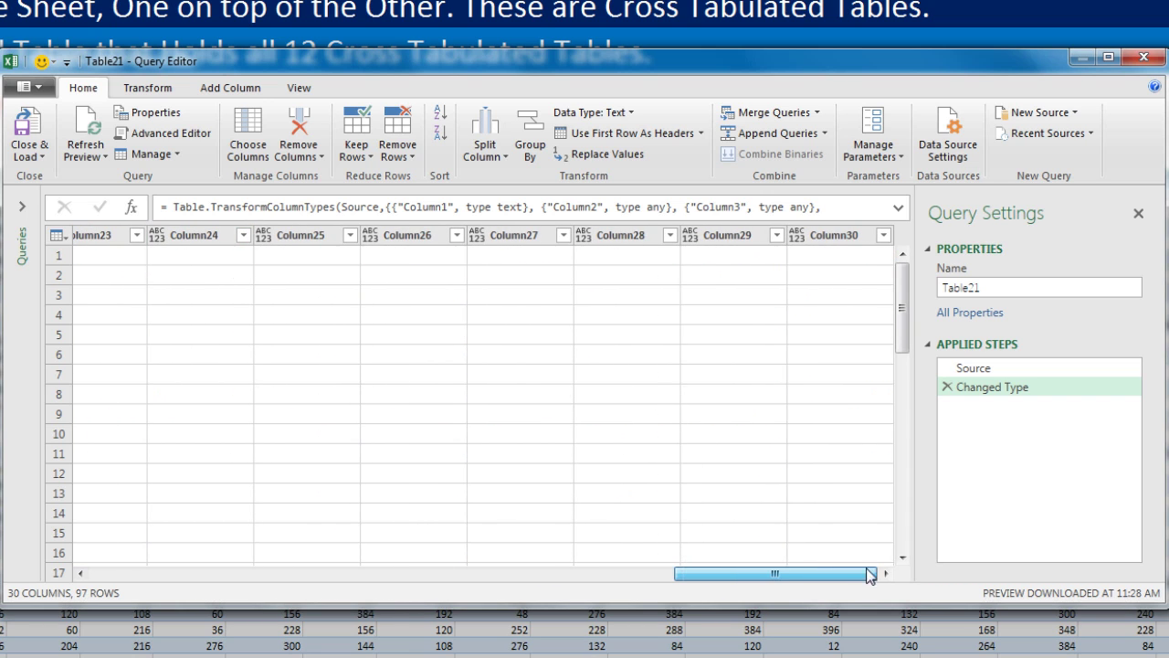
{"action": "key", "text": "shift"}
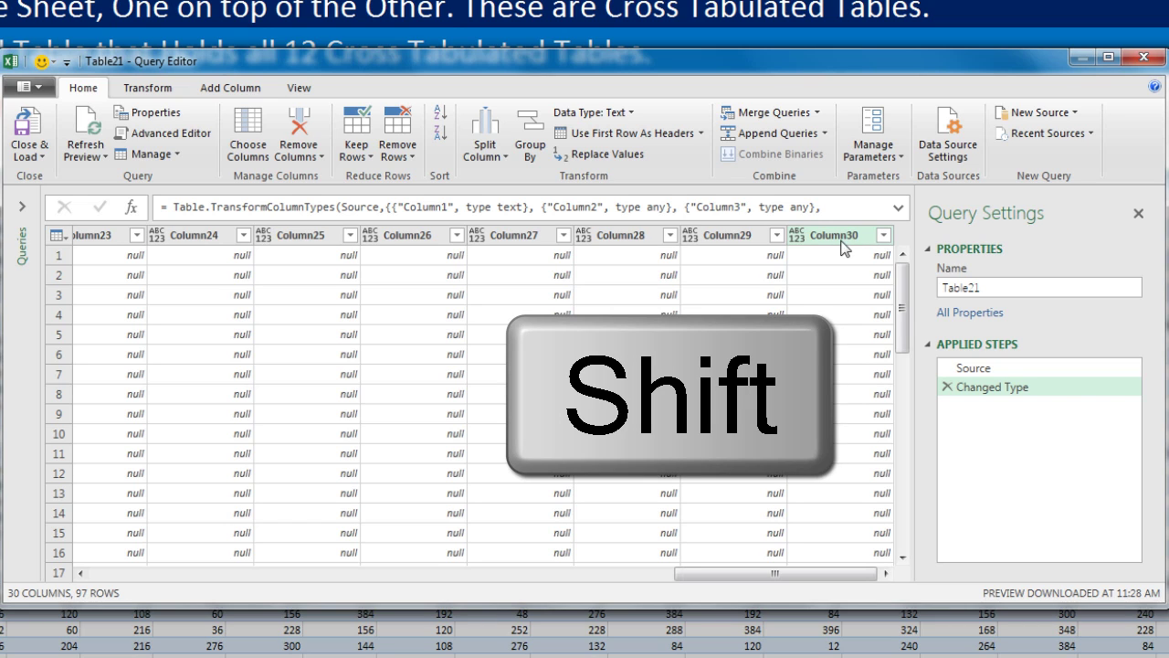
{"action": "left_click", "coordinate": [843, 243], "text": "shift"}
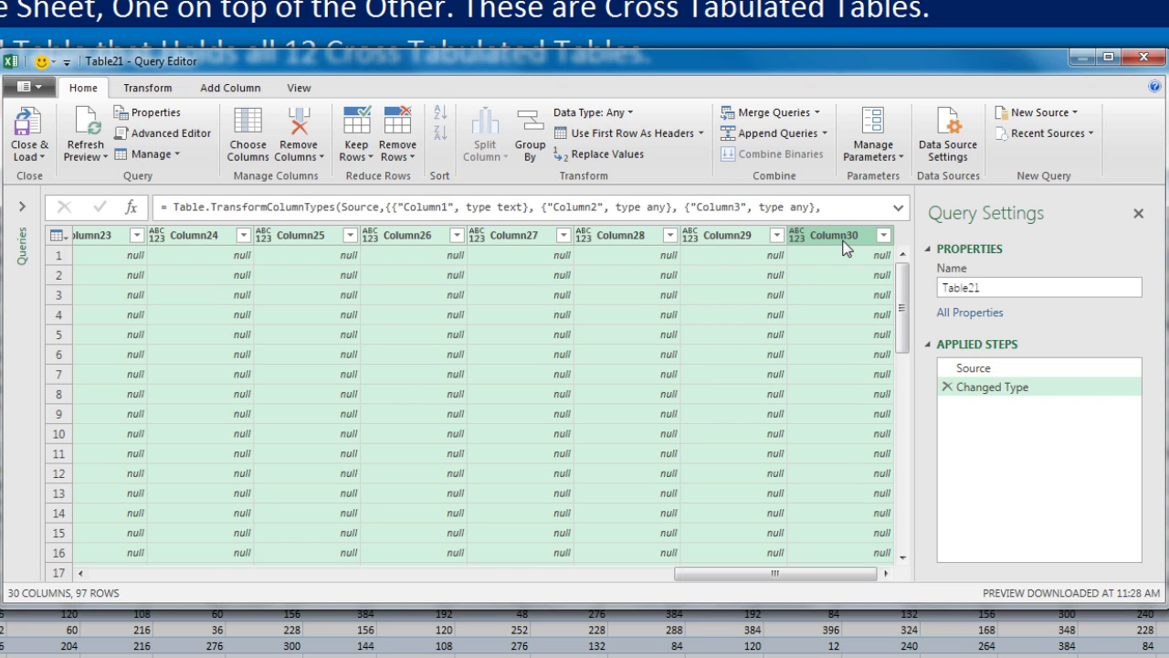
{"action": "left_click", "coordinate": [638, 113]}
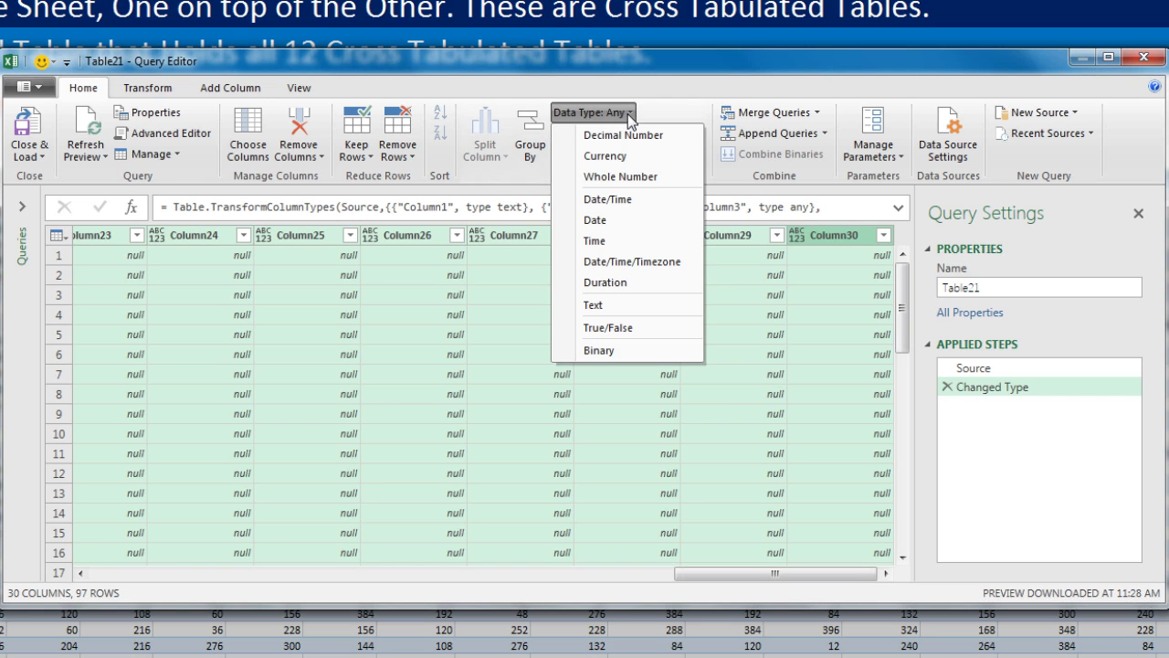
{"action": "left_click", "coordinate": [617, 305]}
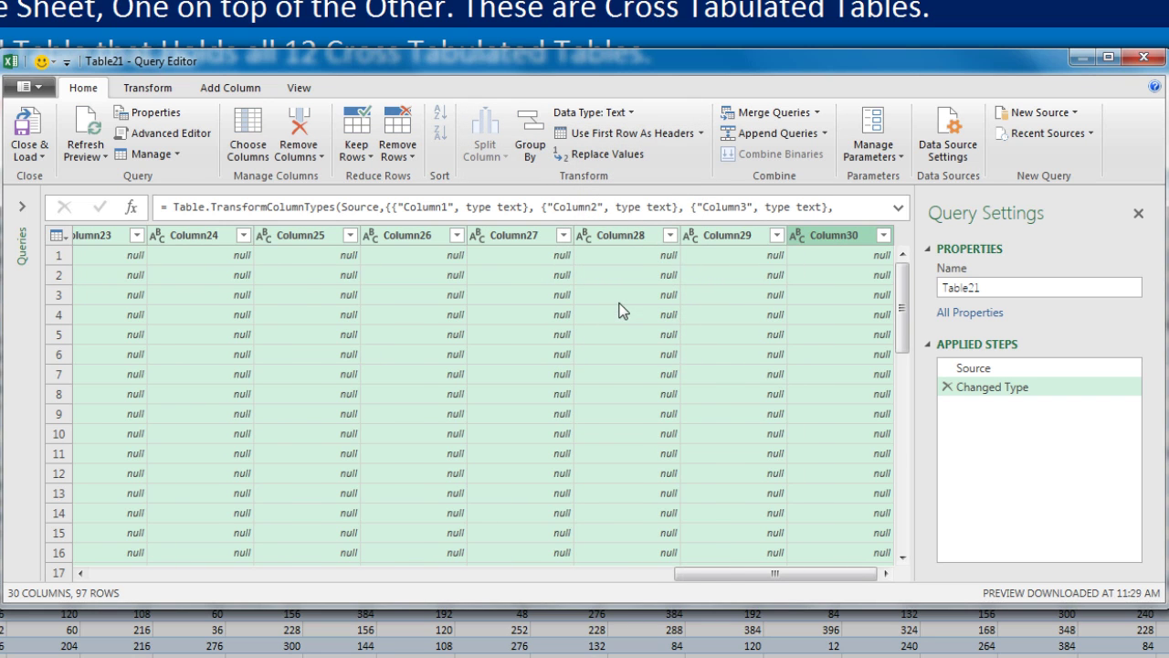
{"action": "left_click_drag", "start_coordinate": [718, 572], "coordinate": [52, 567]}
{"action": "left_click", "coordinate": [217, 235]}
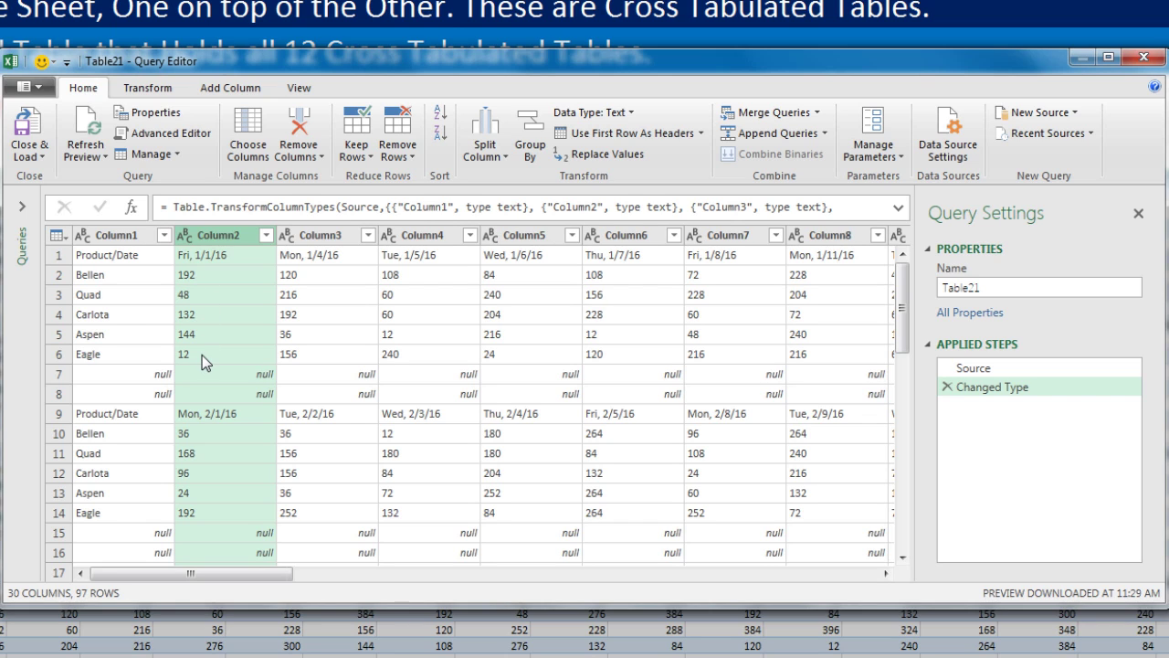
Step: Duplicate Column2 and rename the copy DateGrouper
{"action": "right_click", "coordinate": [205, 236]}
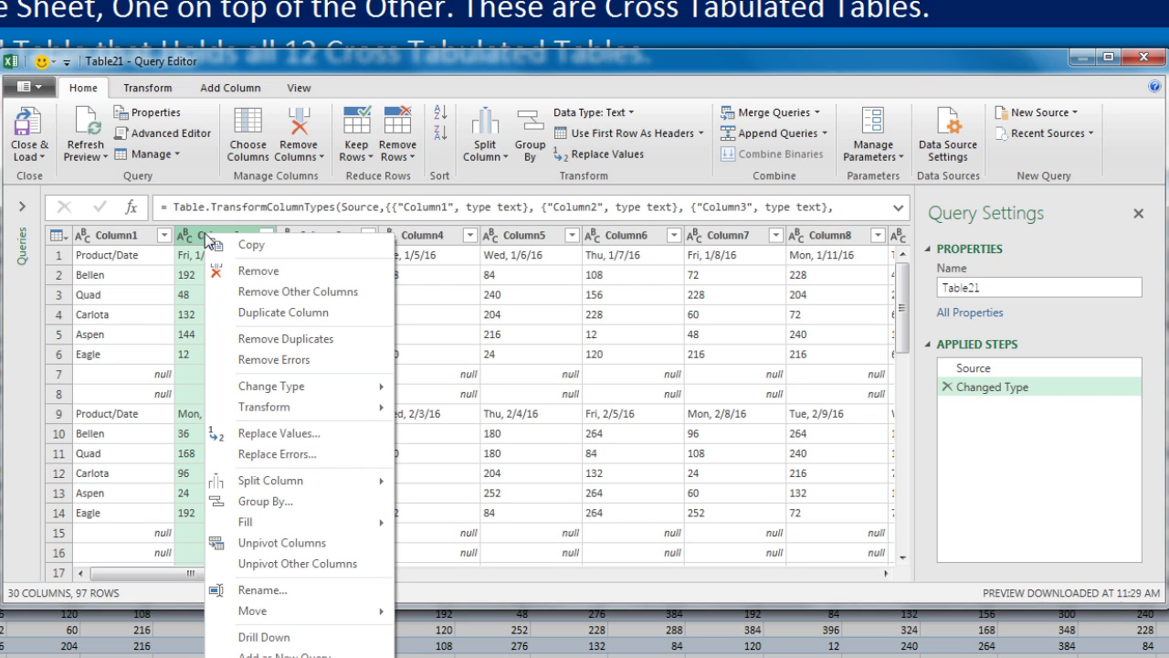
{"action": "left_click", "coordinate": [254, 313]}
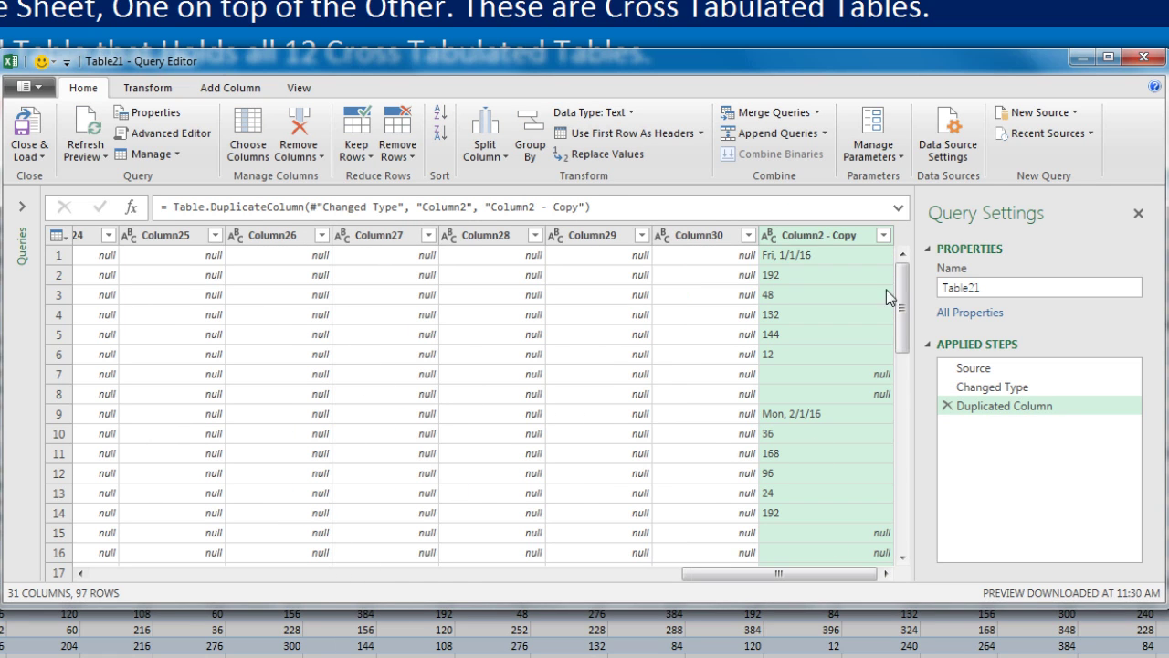
{"action": "double_click", "coordinate": [829, 238]}
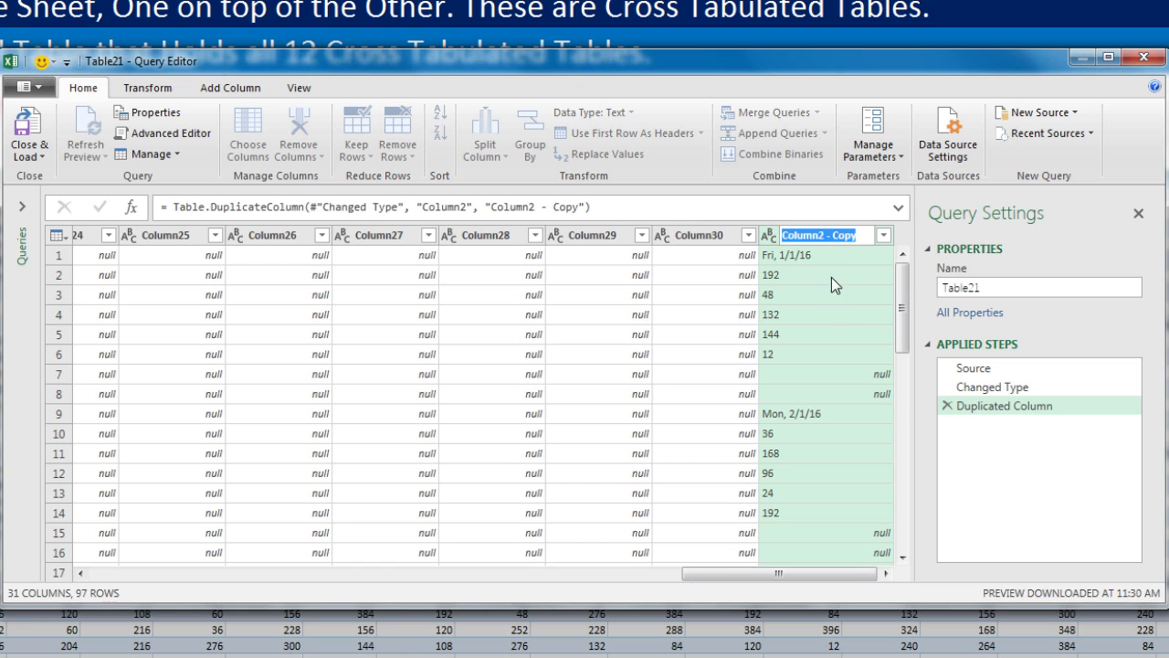
{"action": "type", "text": "DateGrouper"}
{"action": "key", "text": "Return"}
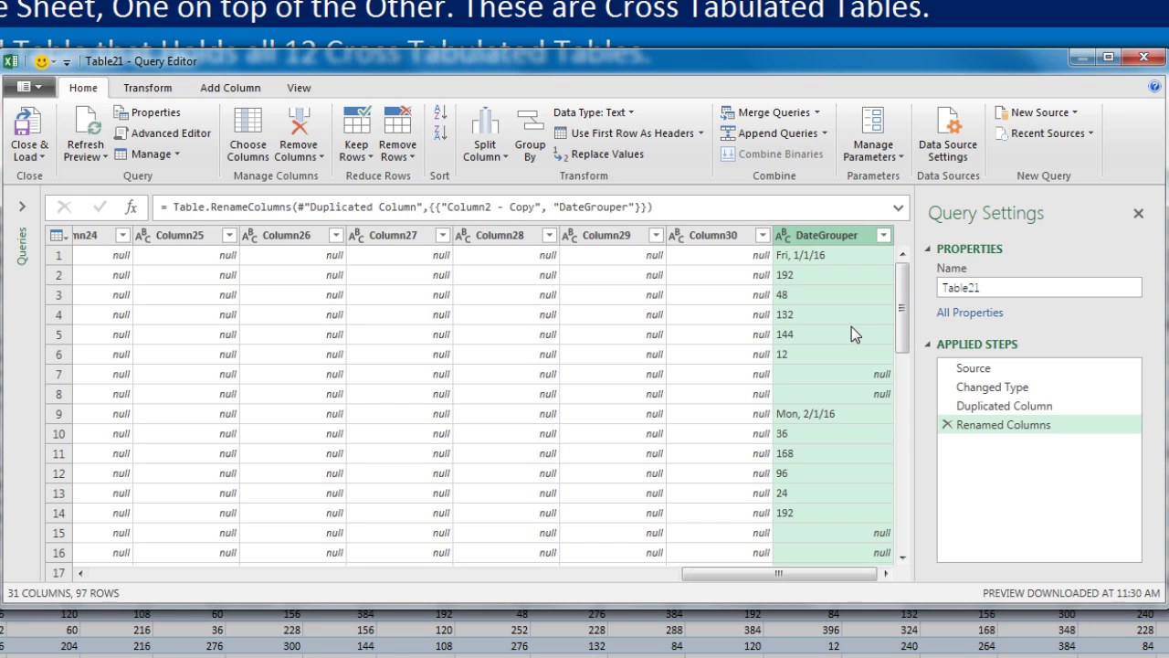
Step: Parse the text in the DateGrouper column into date values
{"action": "left_click", "coordinate": [153, 93]}
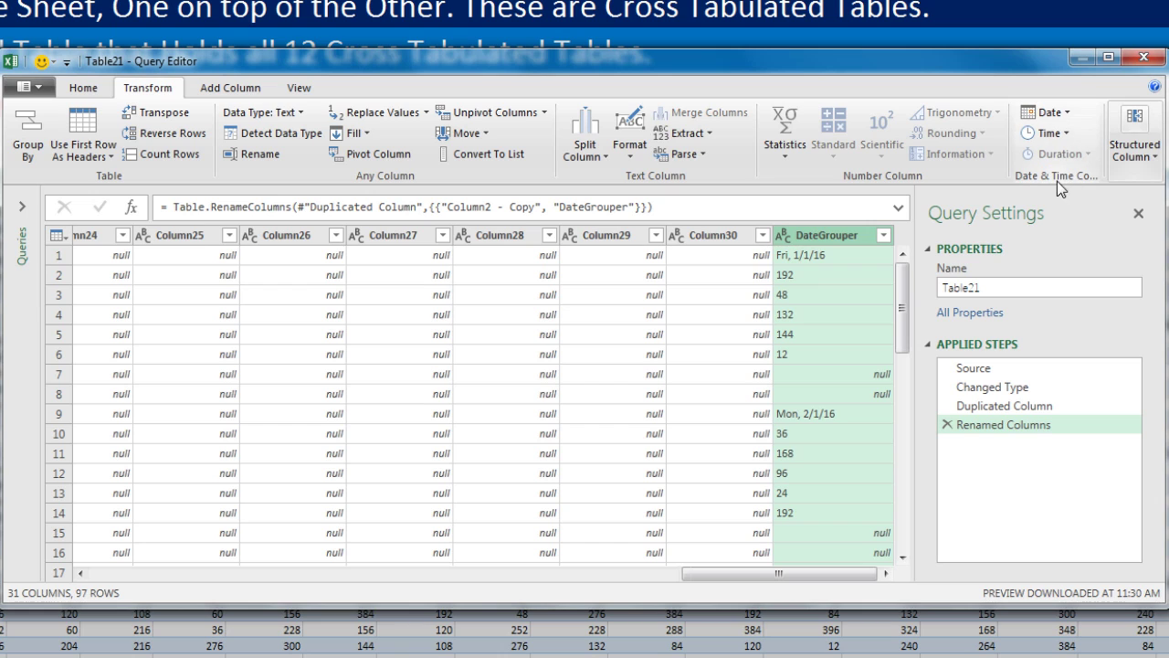
{"action": "left_click", "coordinate": [1048, 112]}
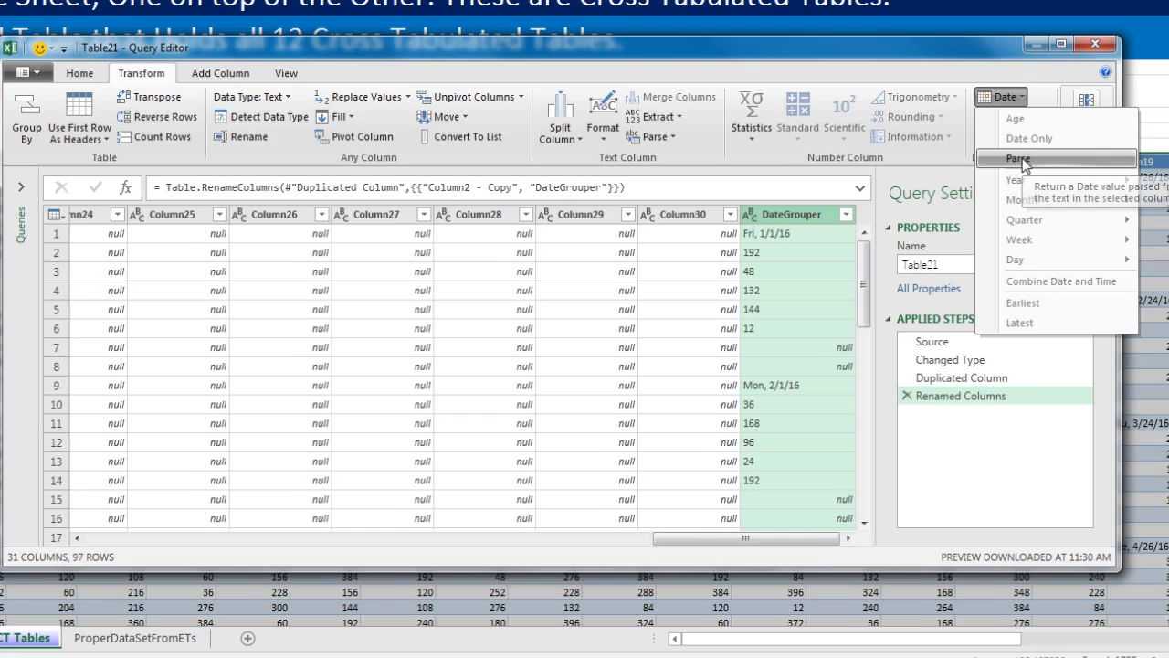
{"action": "left_click", "coordinate": [1005, 168]}
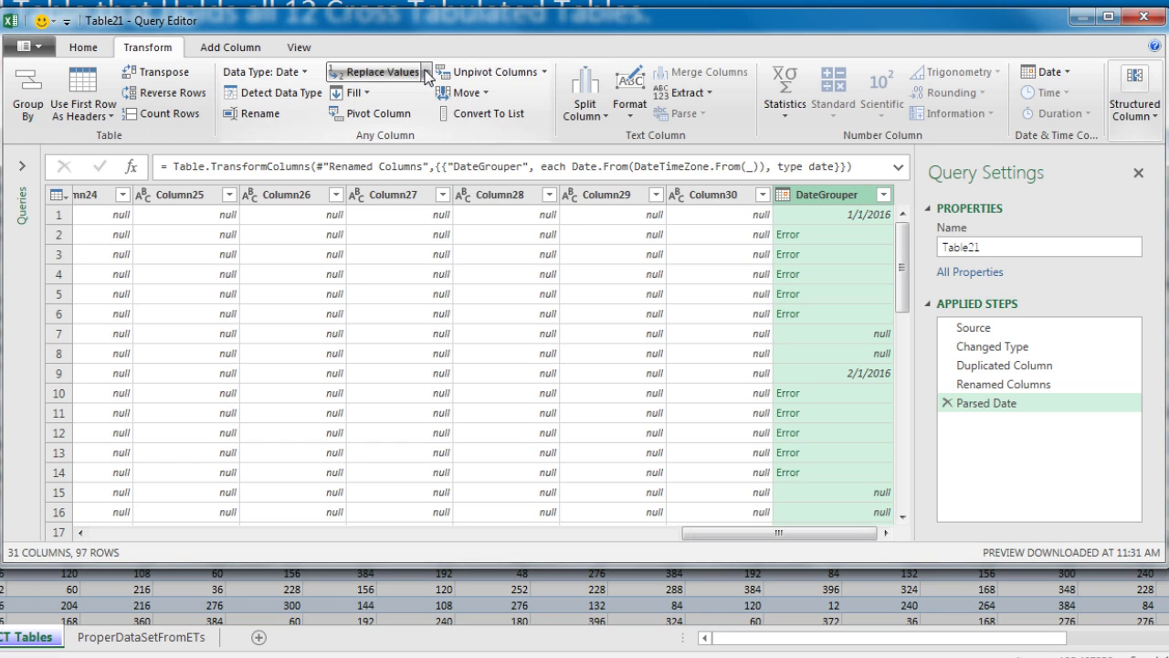
Step: Replace the errors in the DateGrouper column with null
{"action": "left_click", "coordinate": [426, 73]}
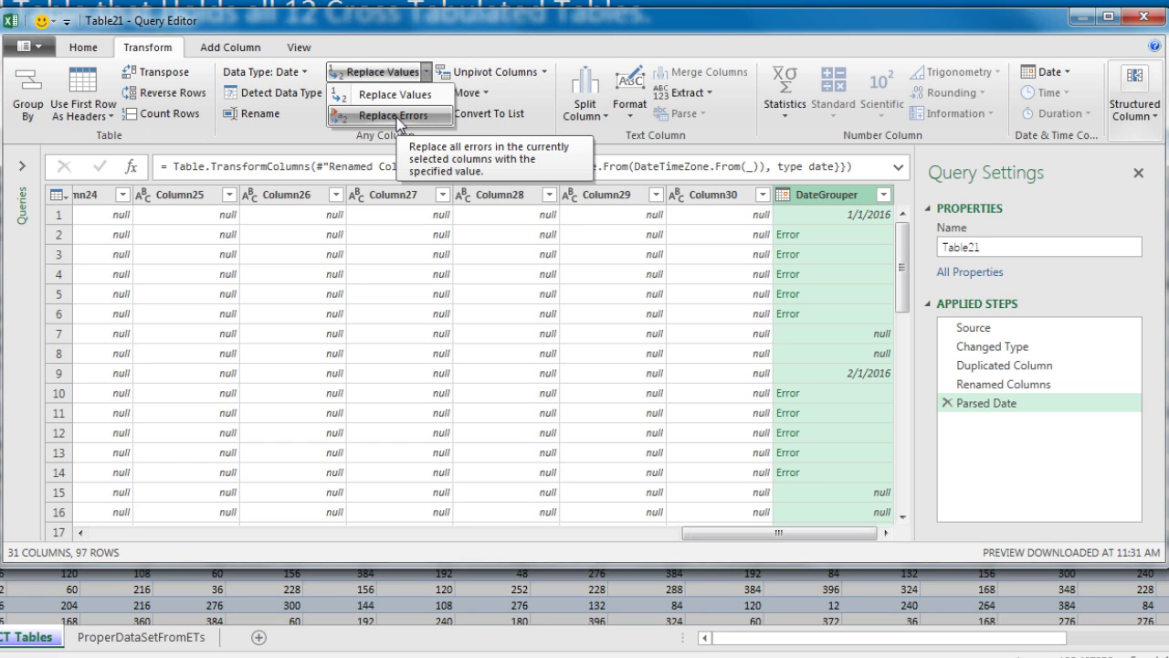
{"action": "key", "text": "Escape"}
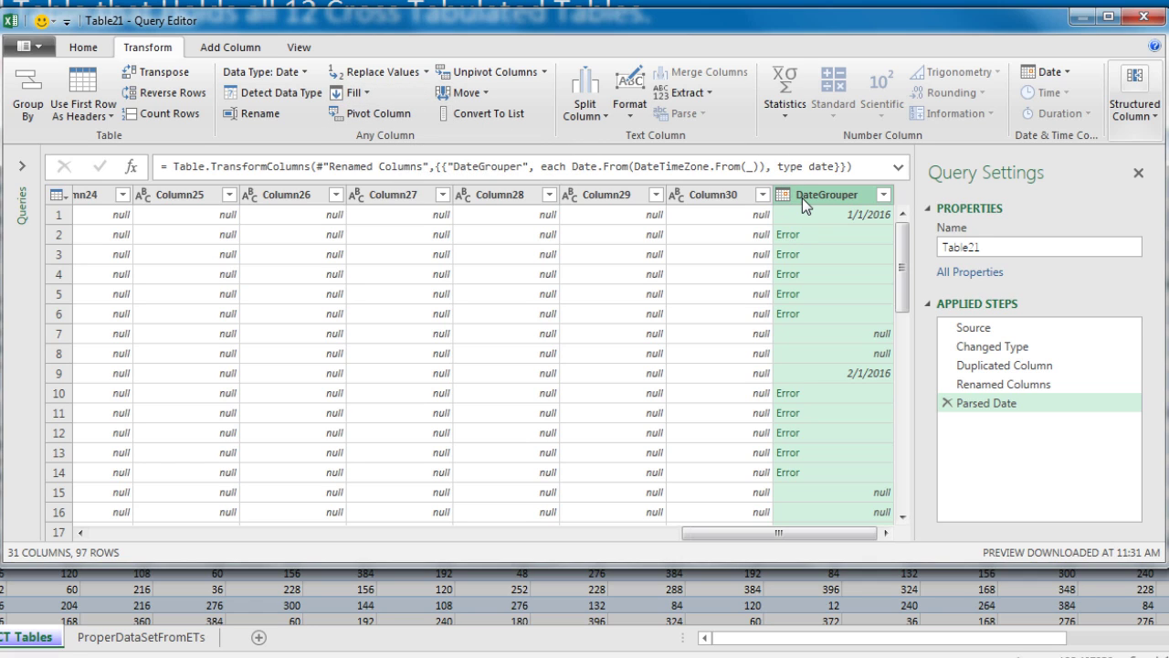
{"action": "right_click", "coordinate": [802, 197]}
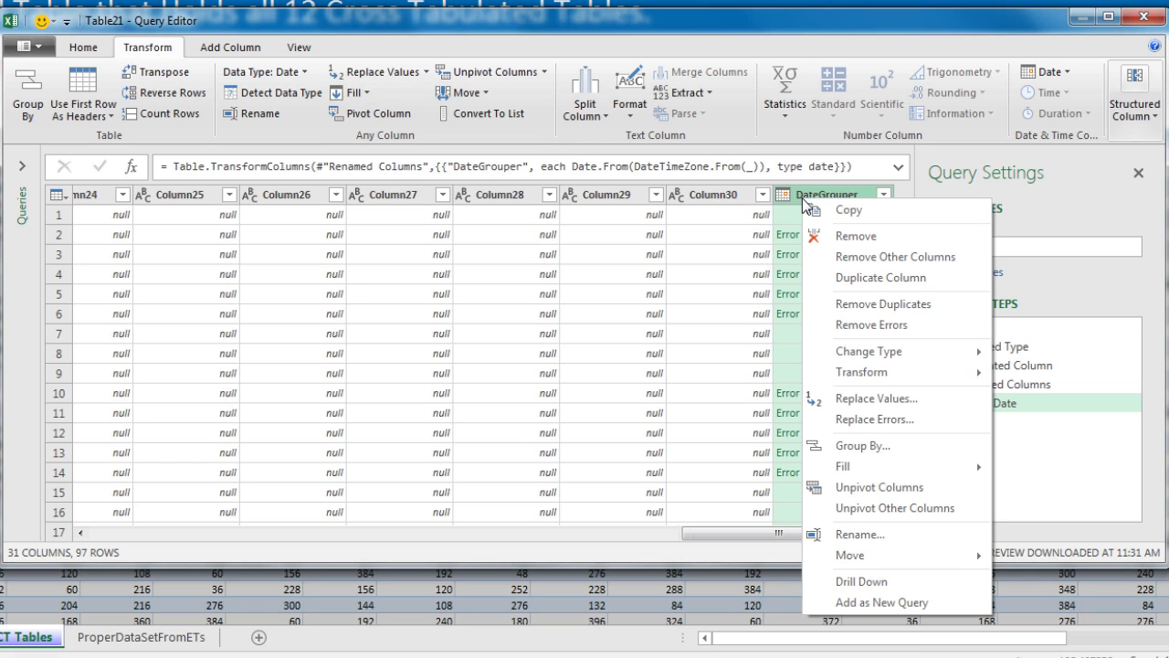
{"action": "left_click", "coordinate": [872, 421]}
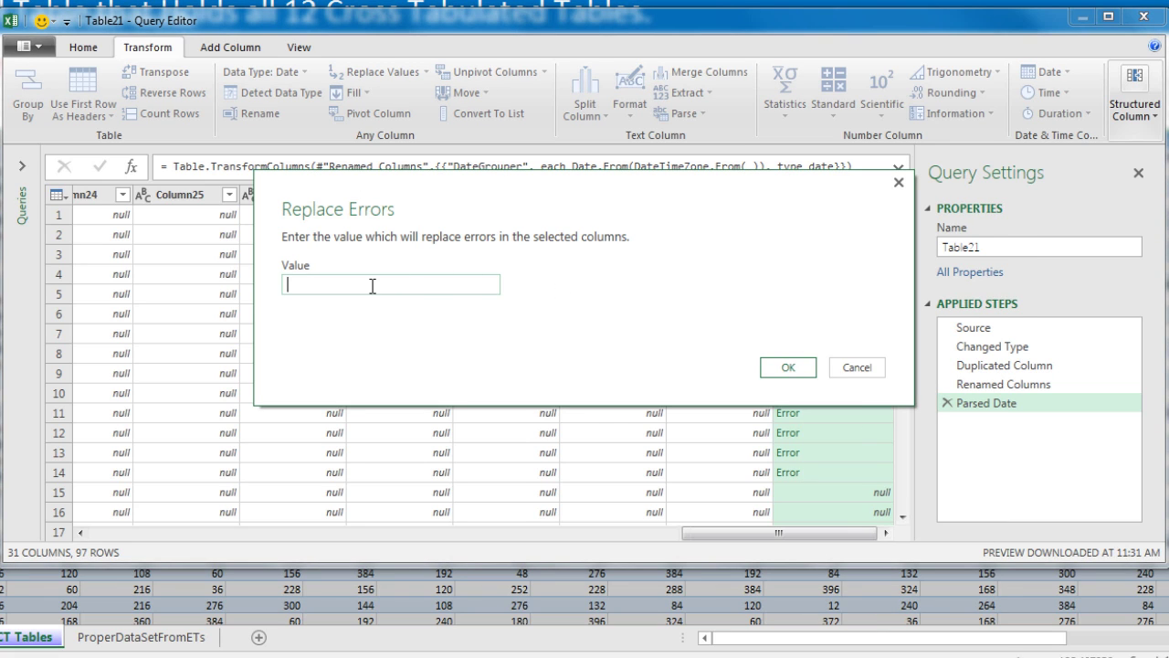
{"action": "type", "text": "null"}
{"action": "left_click", "coordinate": [788, 368]}
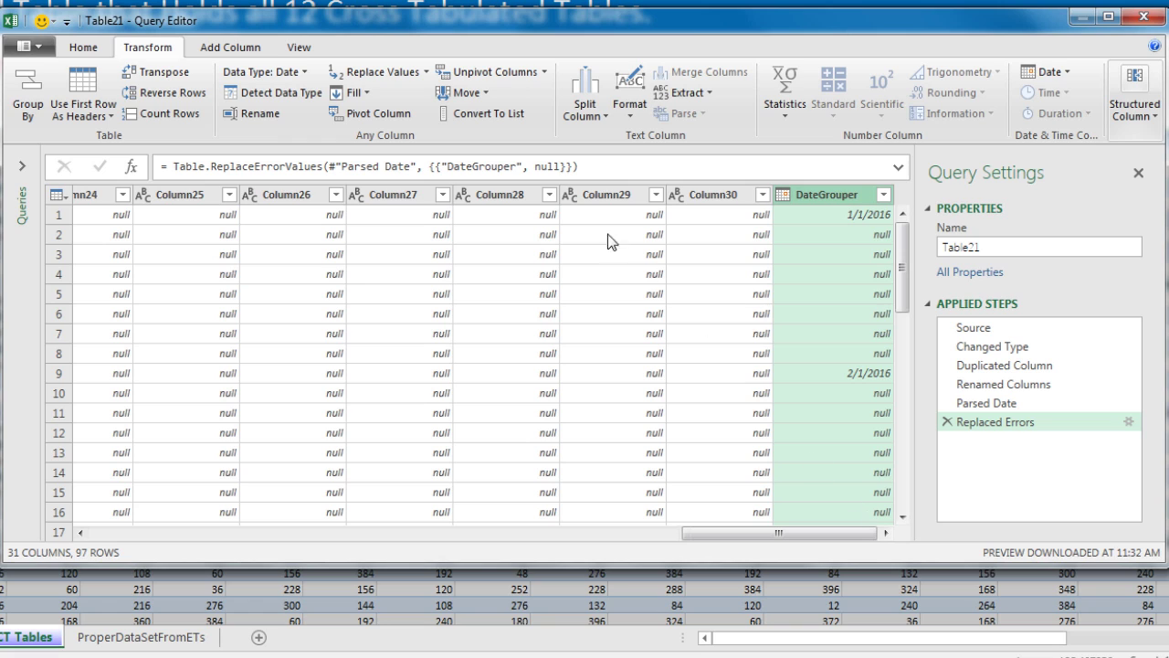
Step: Fill the dates in the DateGrouper column down over the null cells
{"action": "left_click", "coordinate": [368, 95]}
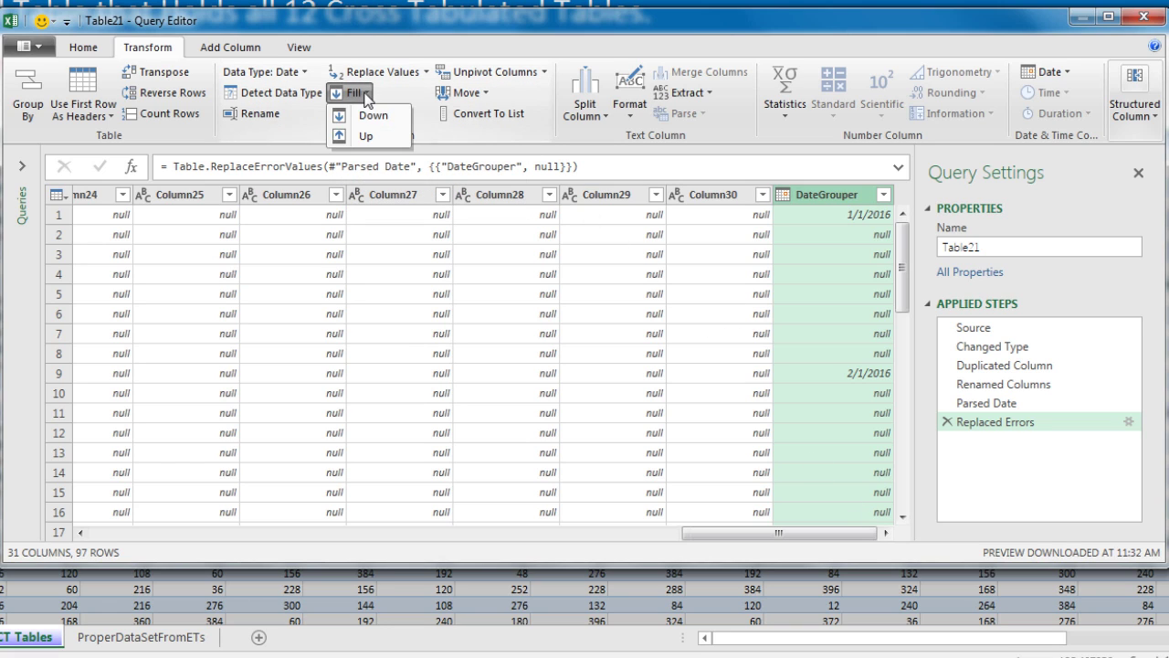
{"action": "right_click", "coordinate": [819, 203]}
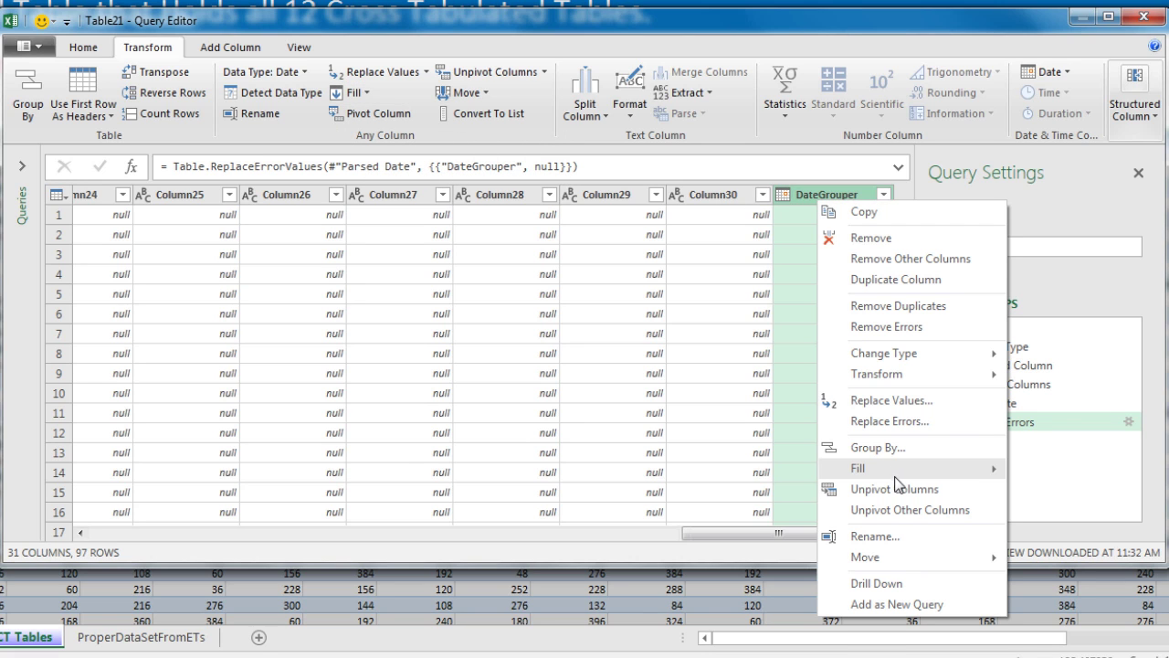
{"action": "mouse_move", "coordinate": [904, 471]}
{"action": "left_click", "coordinate": [1055, 473]}
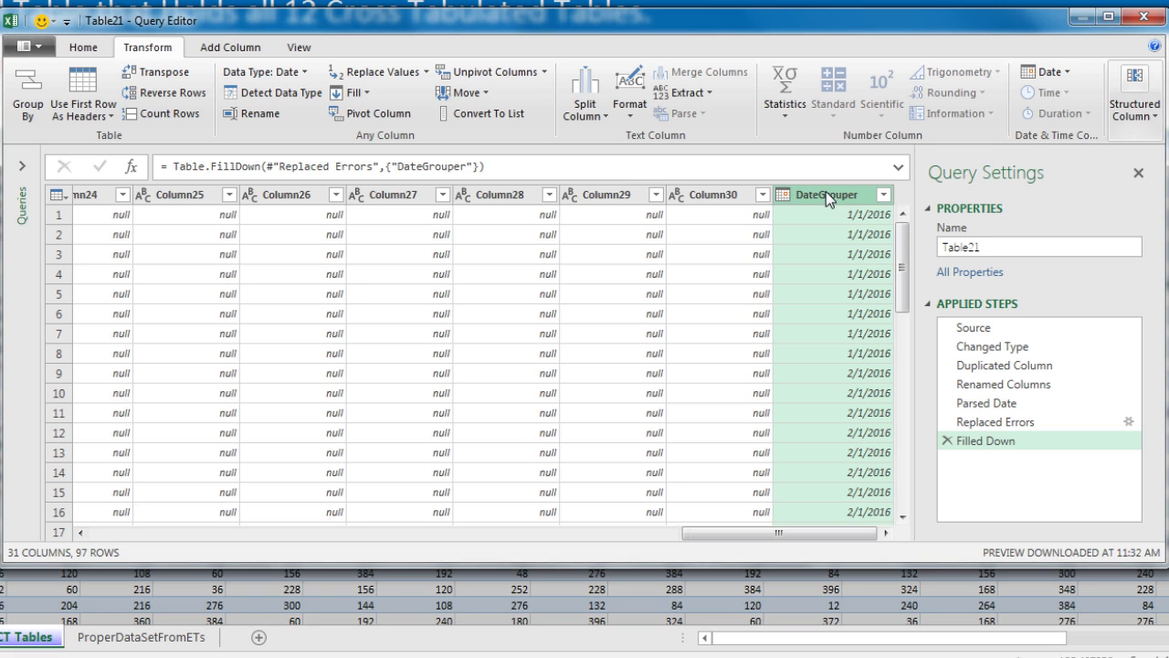
Step: Group by DateGrouper into a new column AllRecordsForTable using the All Rows operation, and preview the nested table for 1/1/2016
{"action": "left_click", "coordinate": [29, 105]}
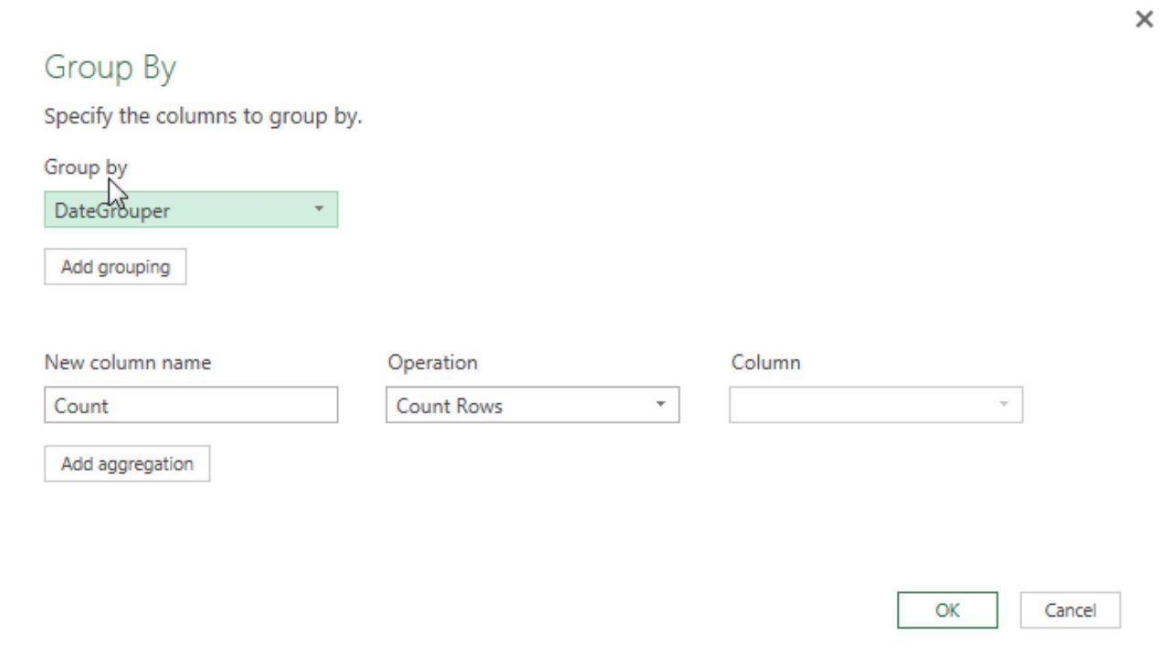
{"action": "left_click", "coordinate": [141, 410]}
{"action": "key", "text": "ctrl+a"}
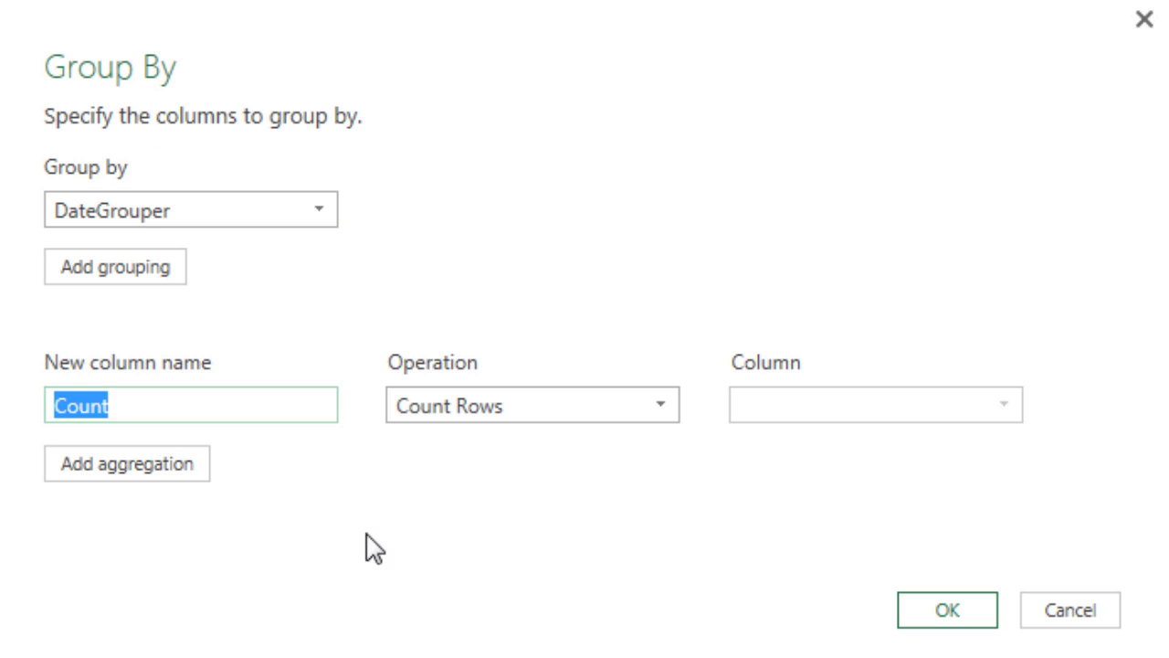
{"action": "type", "text": "AllRecordsForTable"}
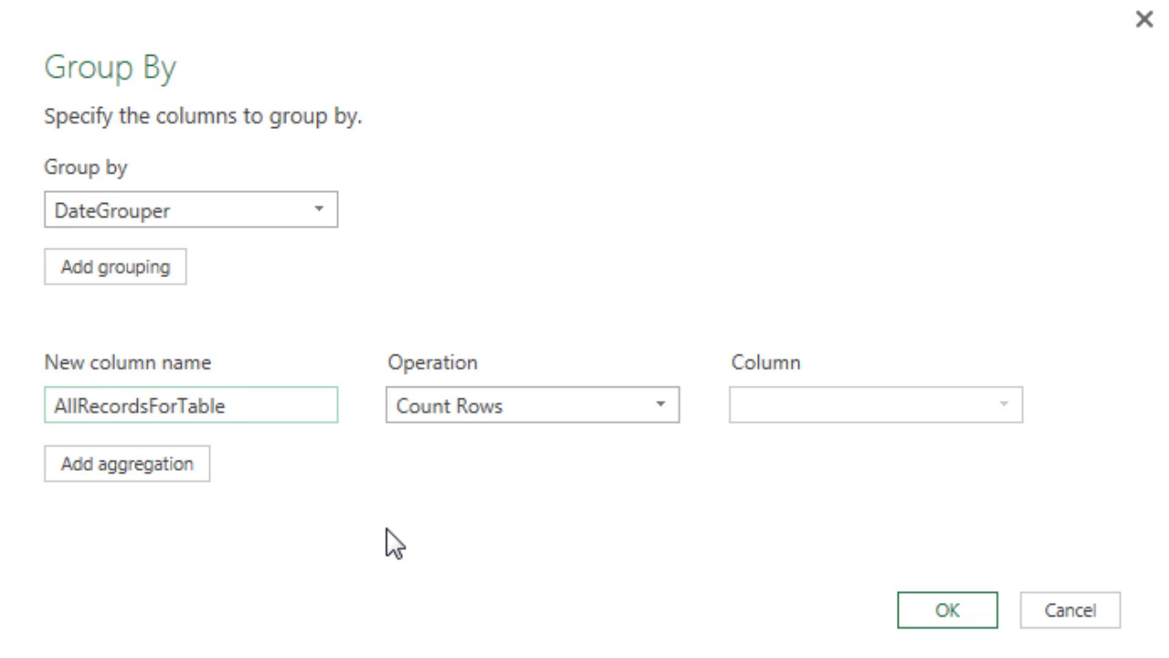
{"action": "left_click", "coordinate": [662, 406]}
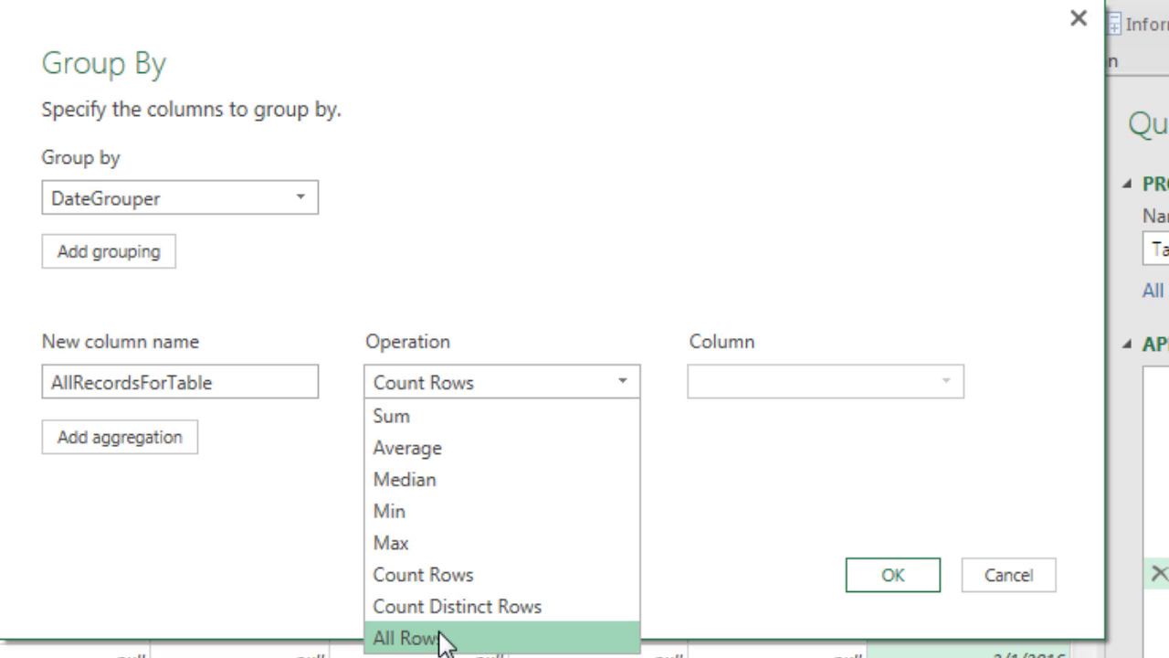
{"action": "left_click", "coordinate": [387, 640]}
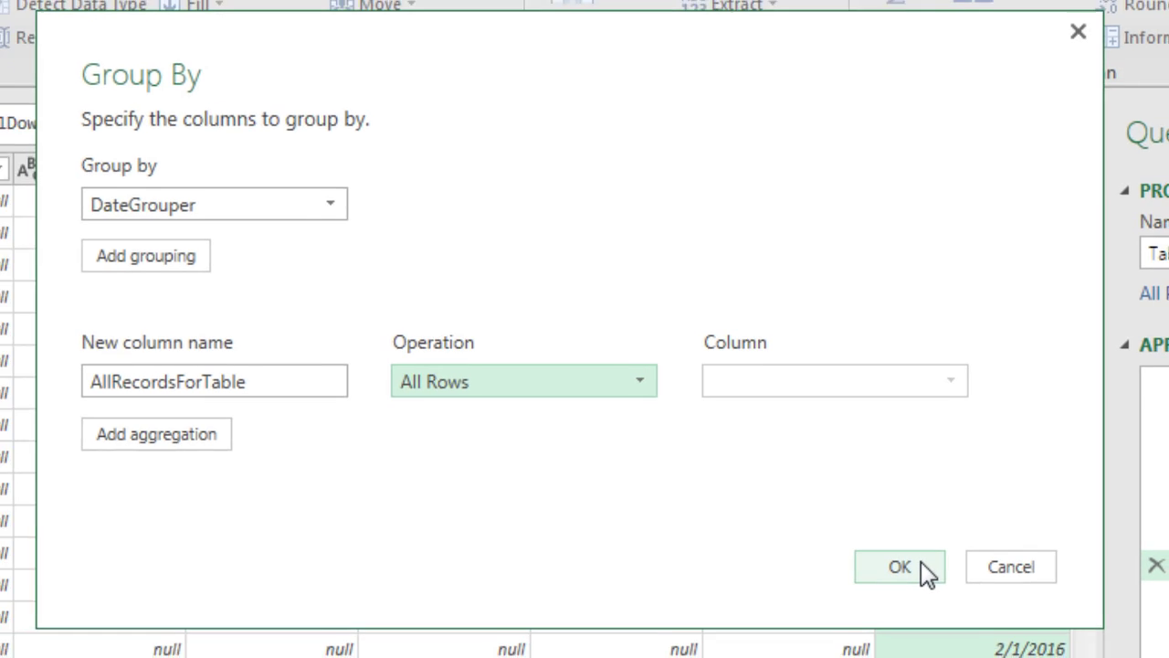
{"action": "left_click", "coordinate": [920, 564]}
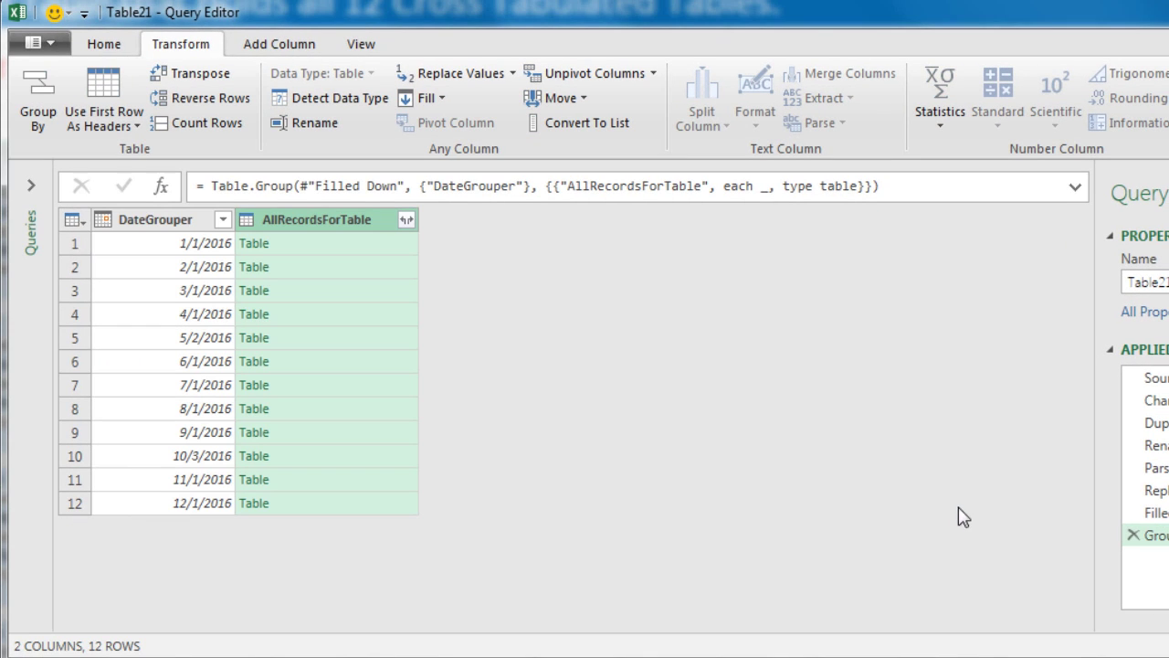
{"action": "left_click", "coordinate": [379, 244]}
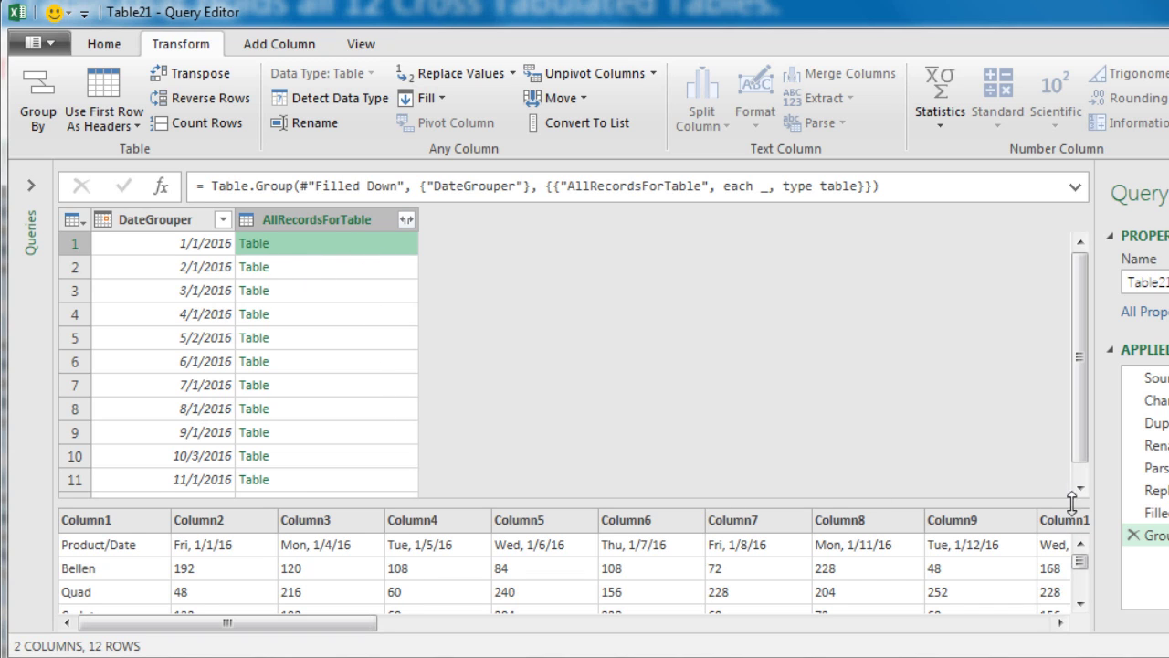
{"action": "left_click", "coordinate": [1079, 604]}
{"action": "left_click", "coordinate": [1080, 605]}
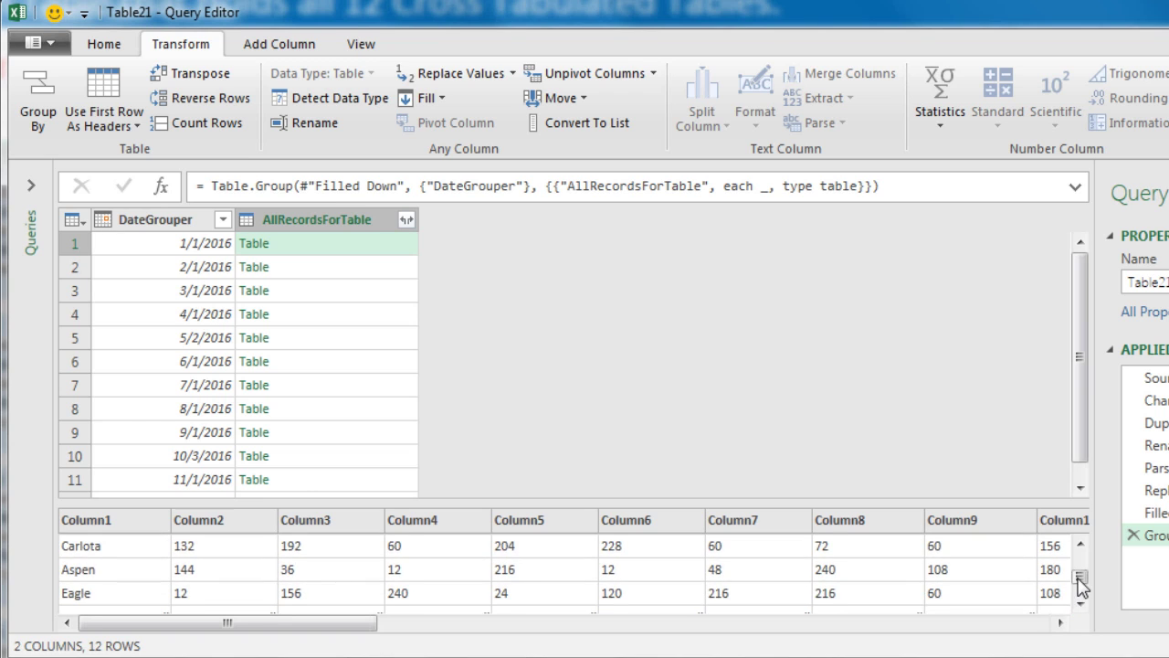
{"action": "left_click_drag", "start_coordinate": [1081, 578], "coordinate": [1079, 554]}
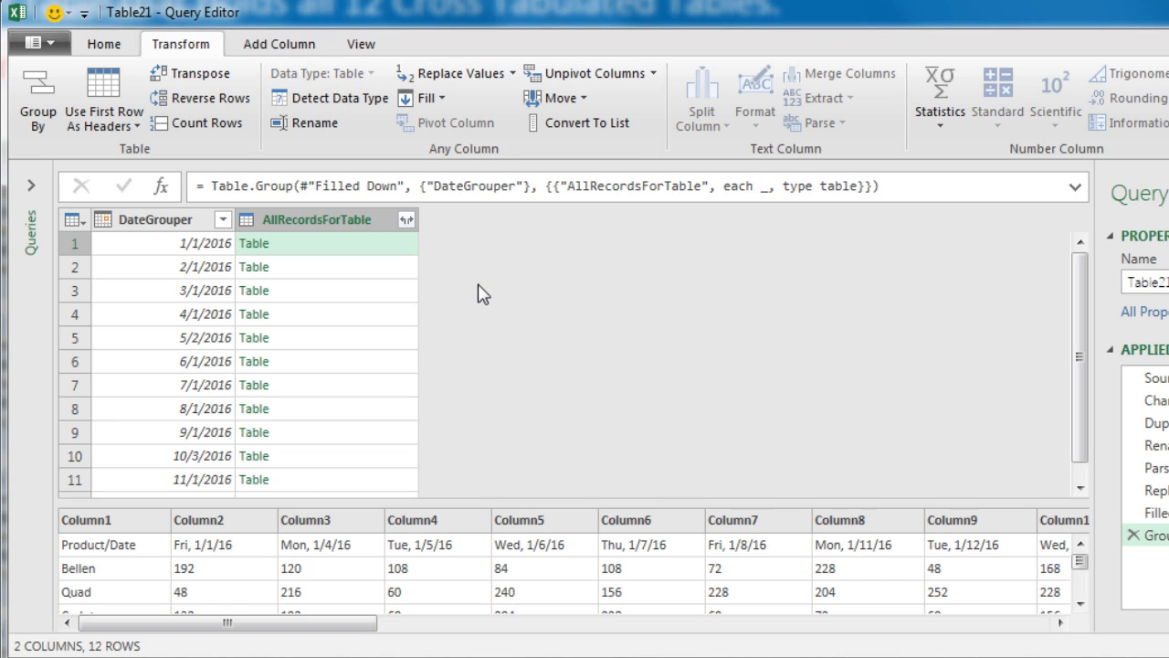
Step: Start a new custom column named PromoteHeadersAndUnPivot
{"action": "left_click", "coordinate": [291, 48]}
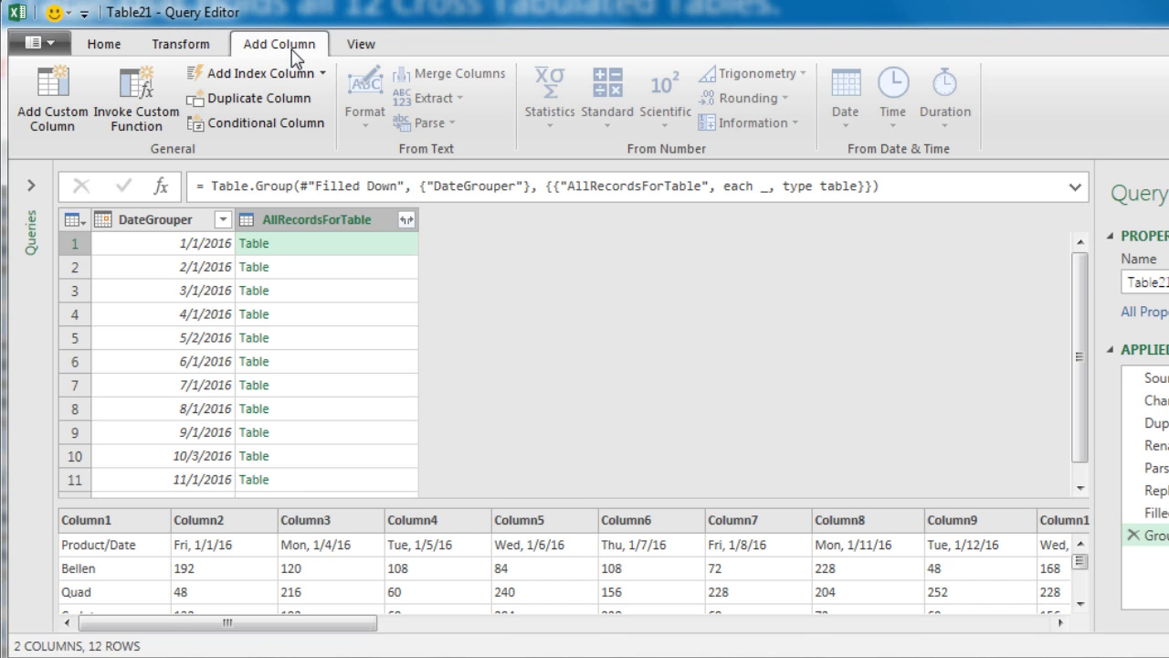
{"action": "left_click", "coordinate": [58, 108]}
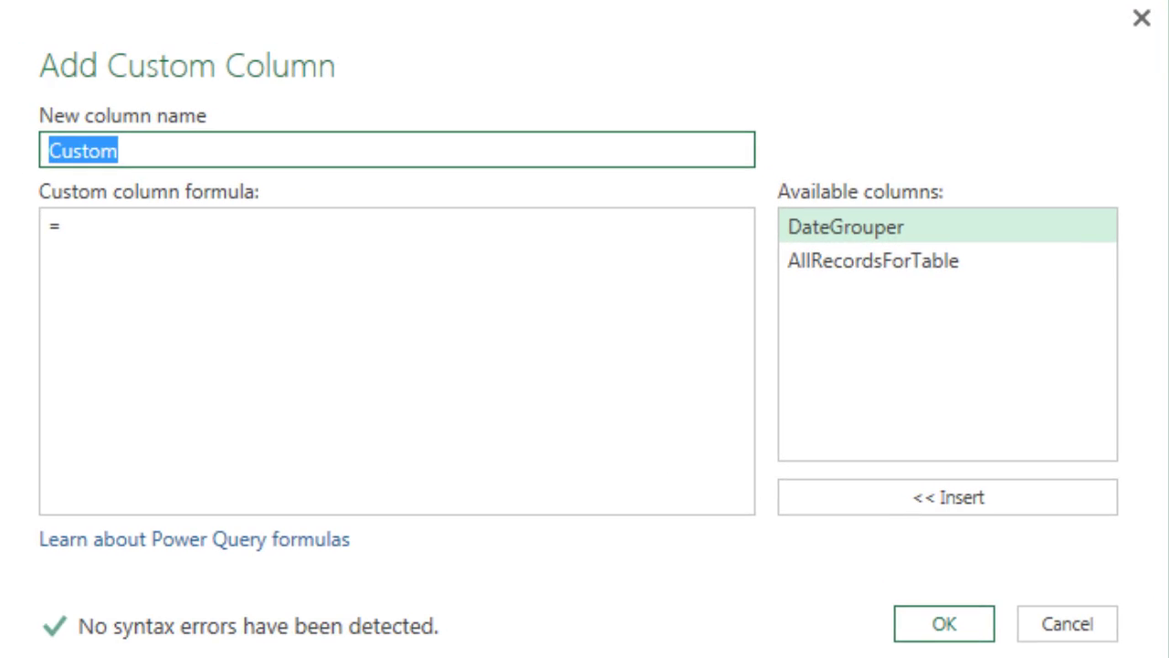
{"action": "type", "text": "PromoteHeadersAndUnPivot"}
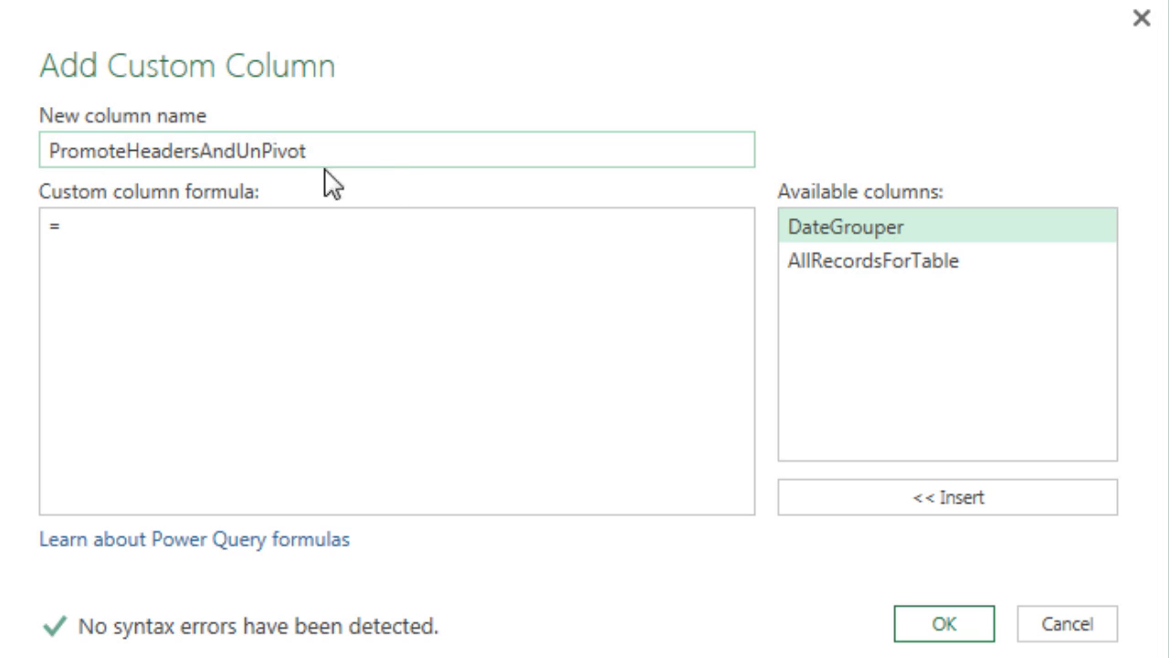
Step: Begin the custom column formula with Table.UnpivotOtherColumns, using the AllRecordsForTable column as its table argument
{"action": "left_click", "coordinate": [190, 223]}
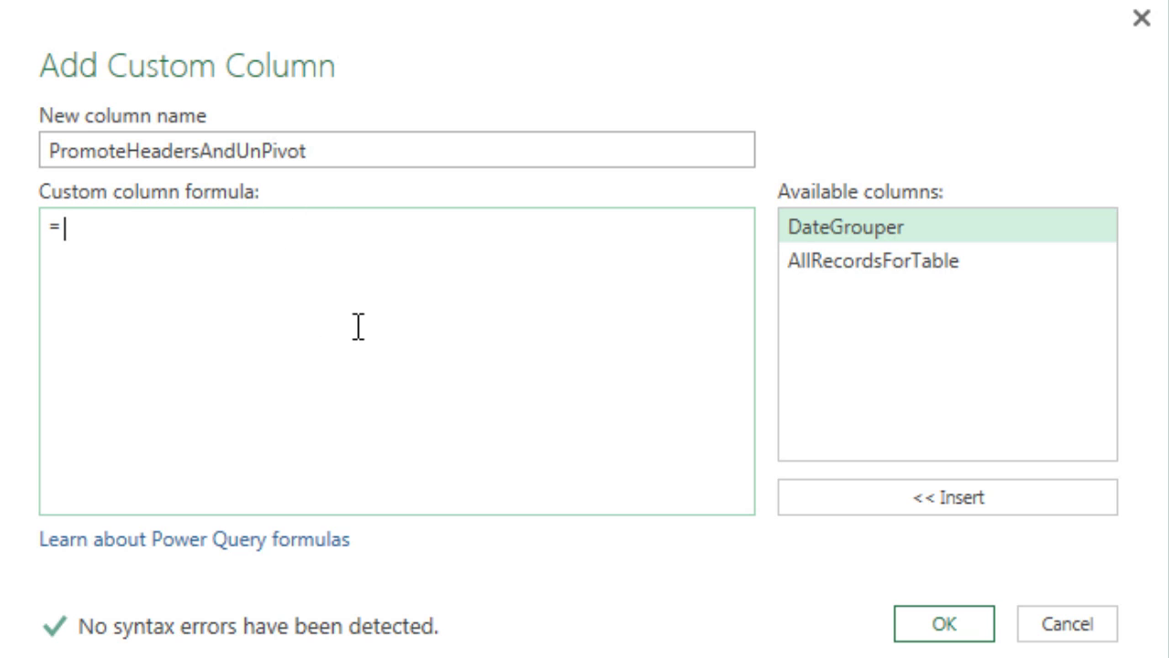
{"action": "type", "text": "Table.U"}
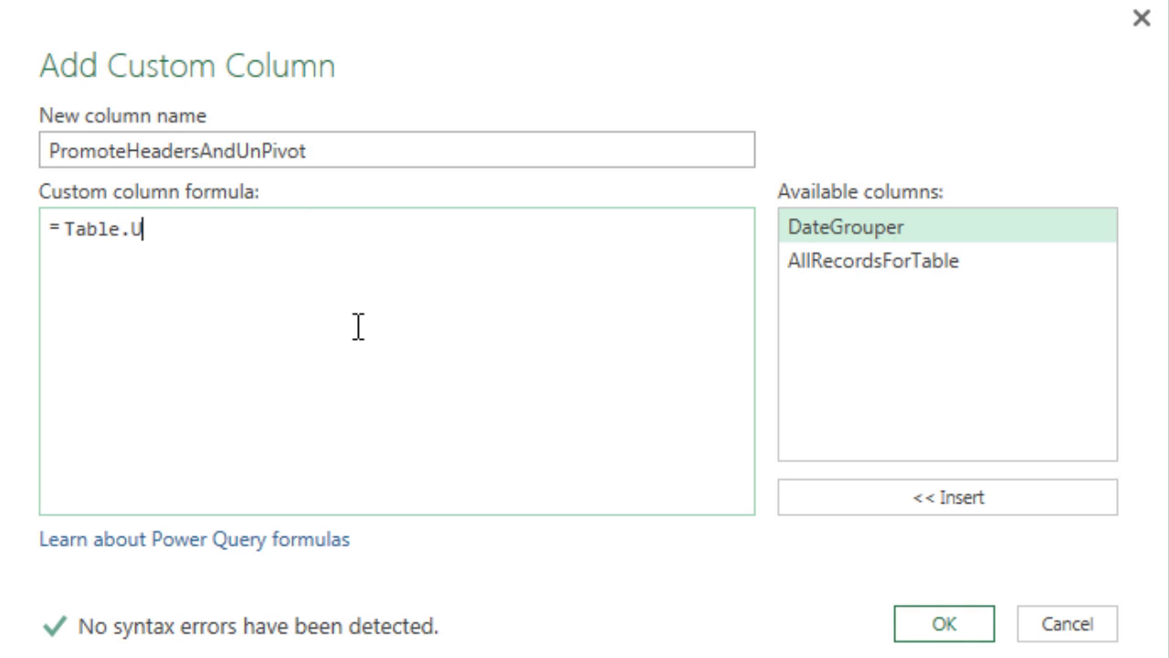
{"action": "type", "text": "npivotOP"}
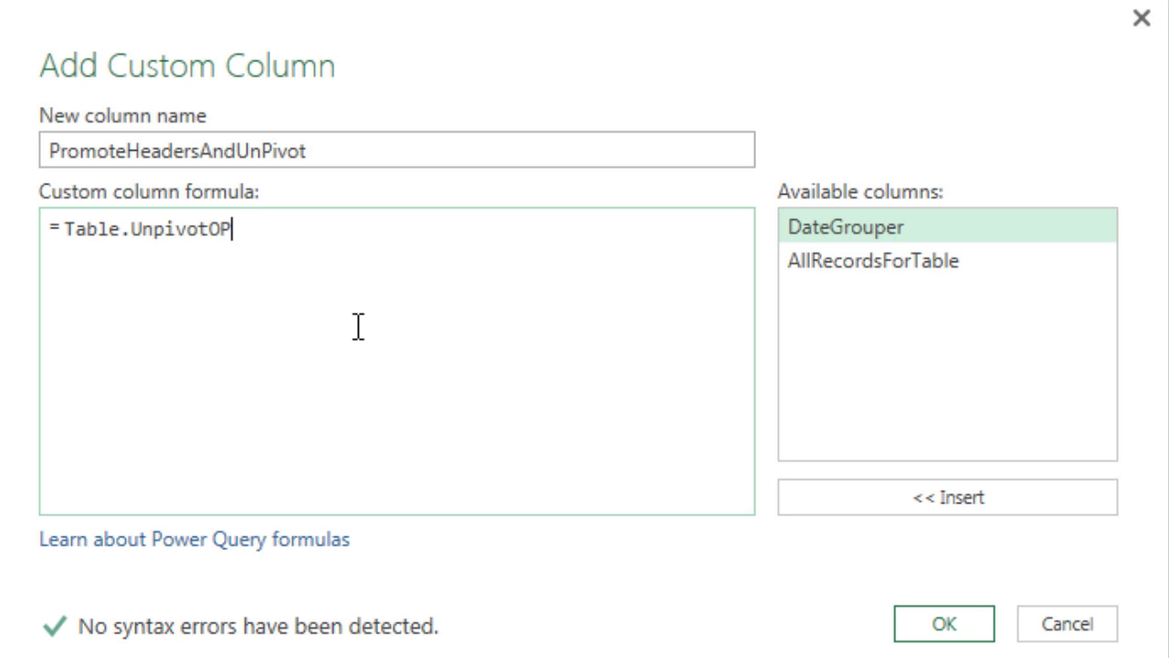
{"action": "type", "text": "therColum"}
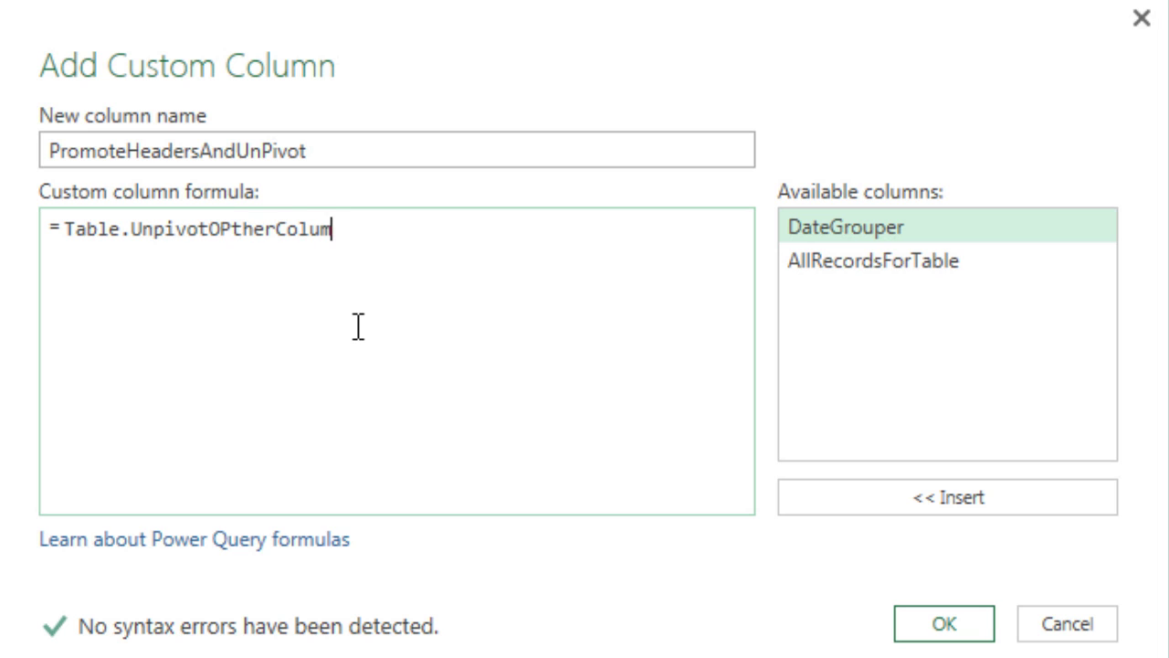
{"action": "type", "text": "ns("}
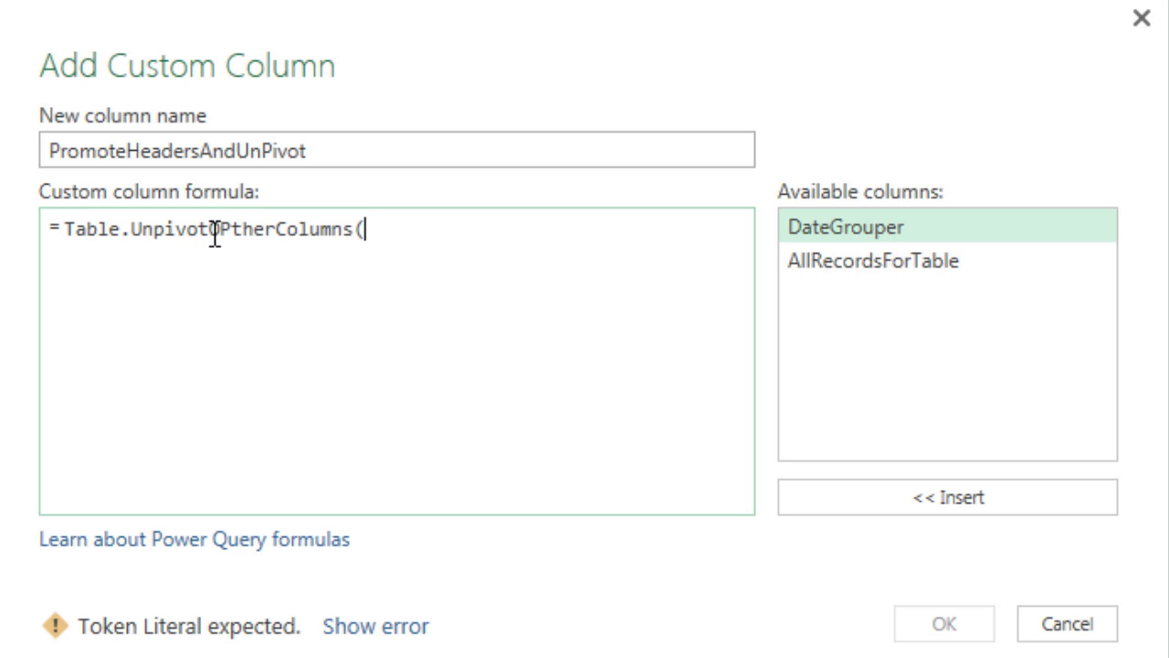
{"action": "left_click_drag", "start_coordinate": [213, 228], "coordinate": [223, 229]}
{"action": "key", "text": "Delete"}
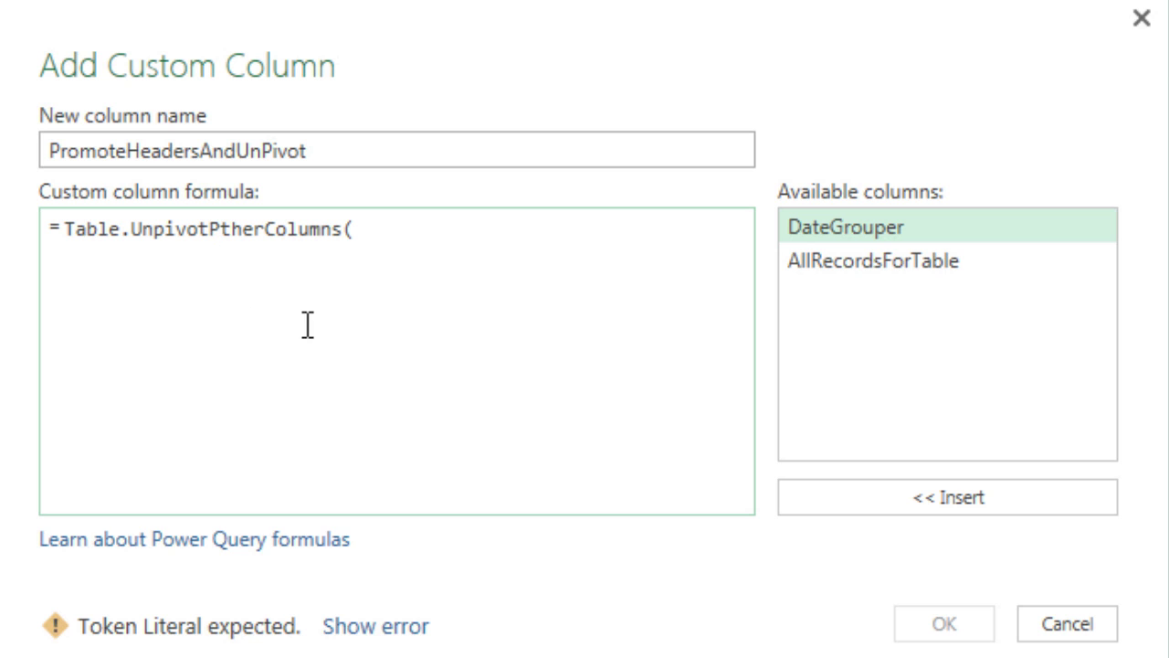
{"action": "key", "text": "Delete"}
{"action": "type", "text": "O"}
{"action": "left_click", "coordinate": [380, 231]}
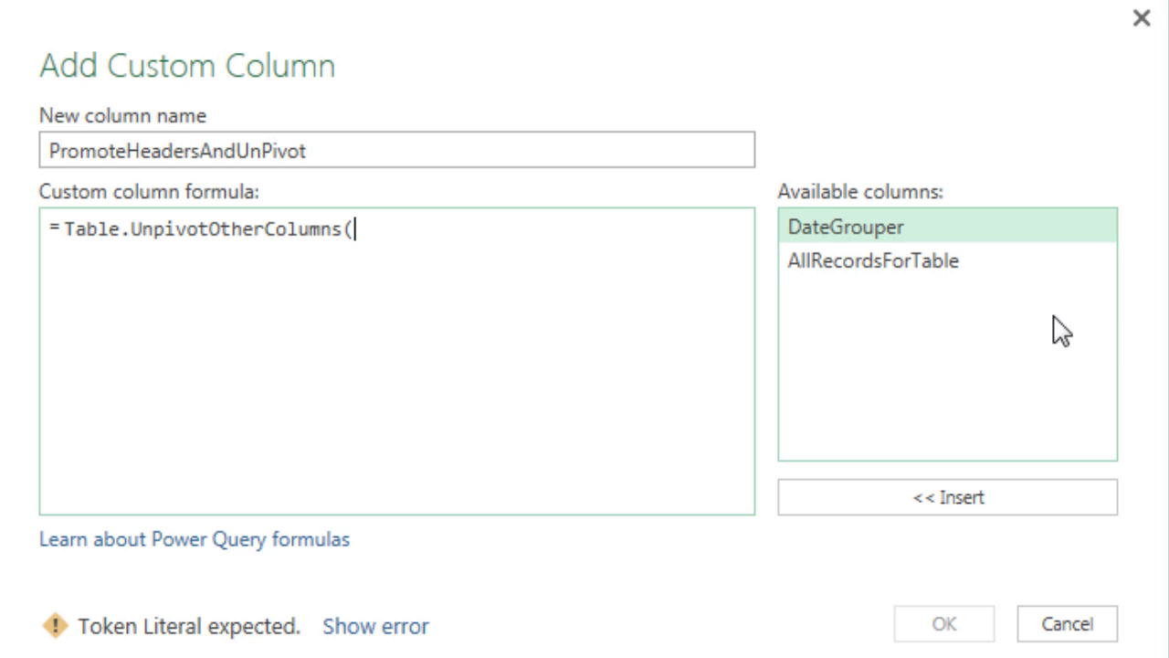
{"action": "double_click", "coordinate": [861, 262]}
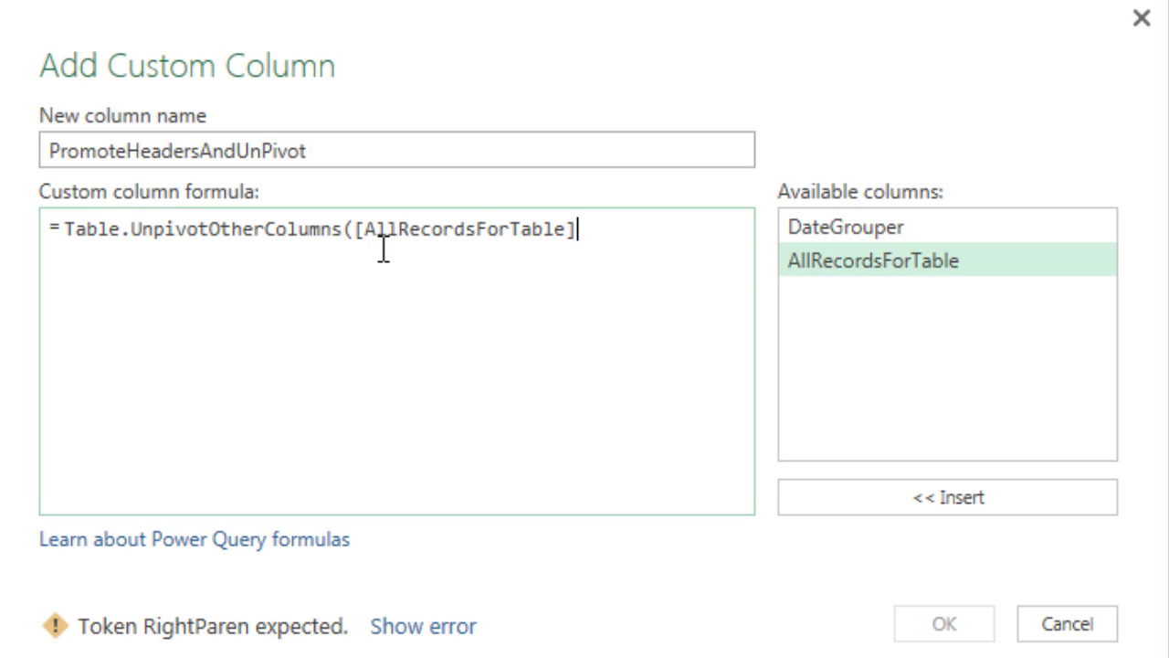
Step: Wrap the [AllRecordsForTable] argument in Table.PromoteHeaders( ) inside the unpivot formula
{"action": "left_click", "coordinate": [356, 229]}
{"action": "type", "text": "Table"}
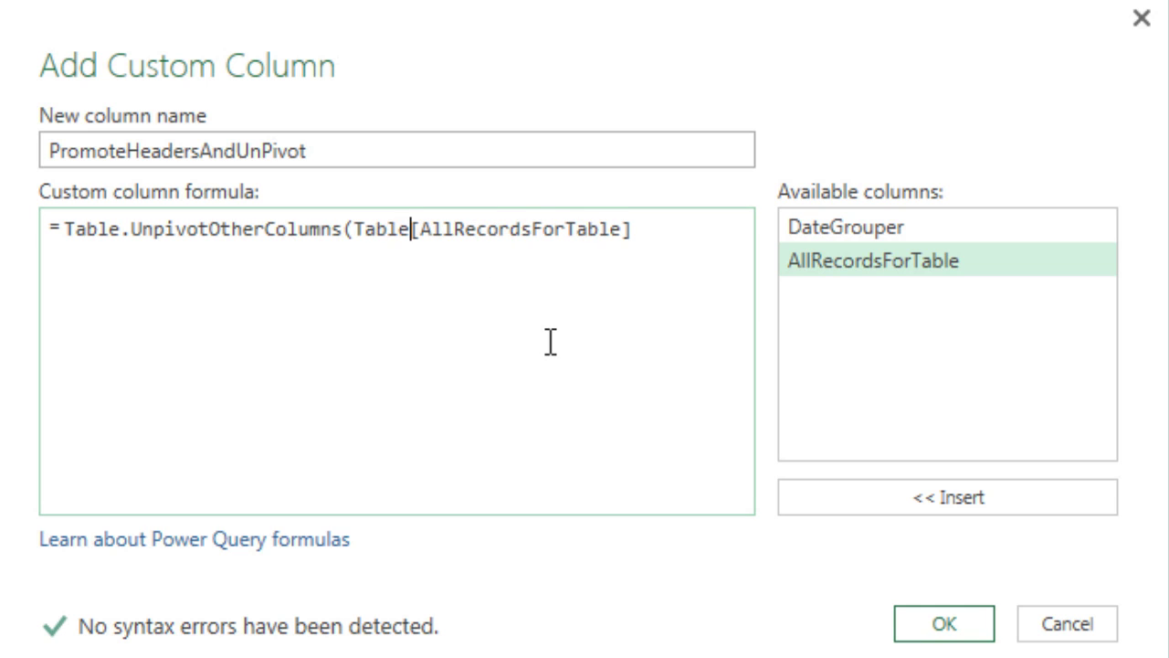
{"action": "type", "text": ".PromoteHe"}
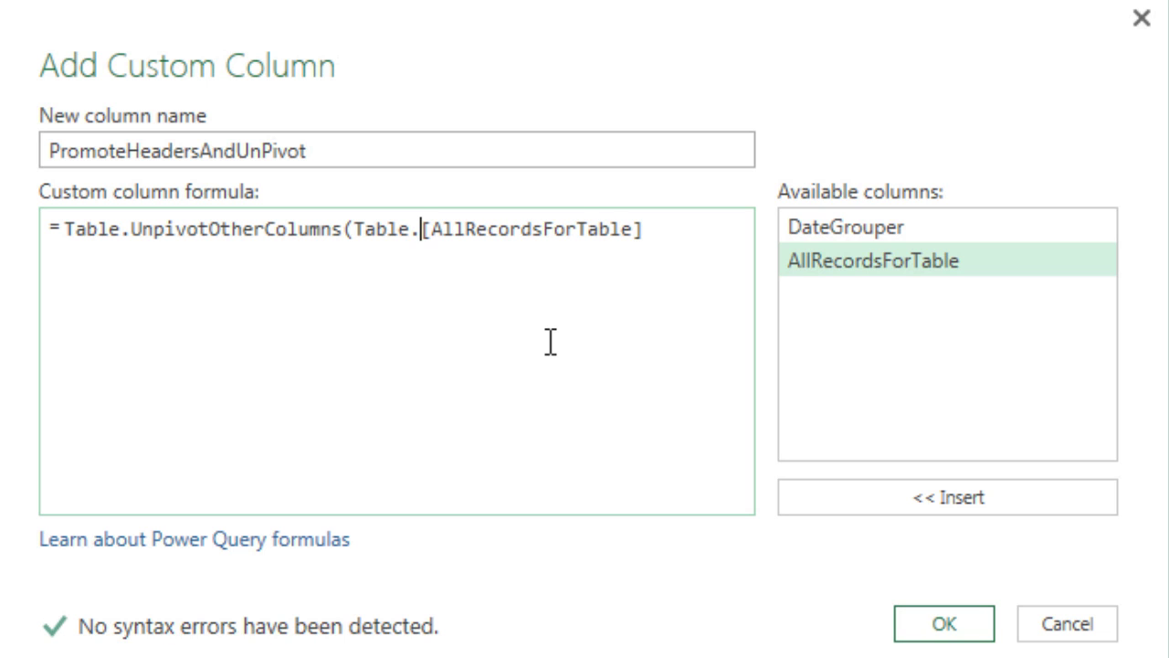
{"action": "type", "text": "aders("}
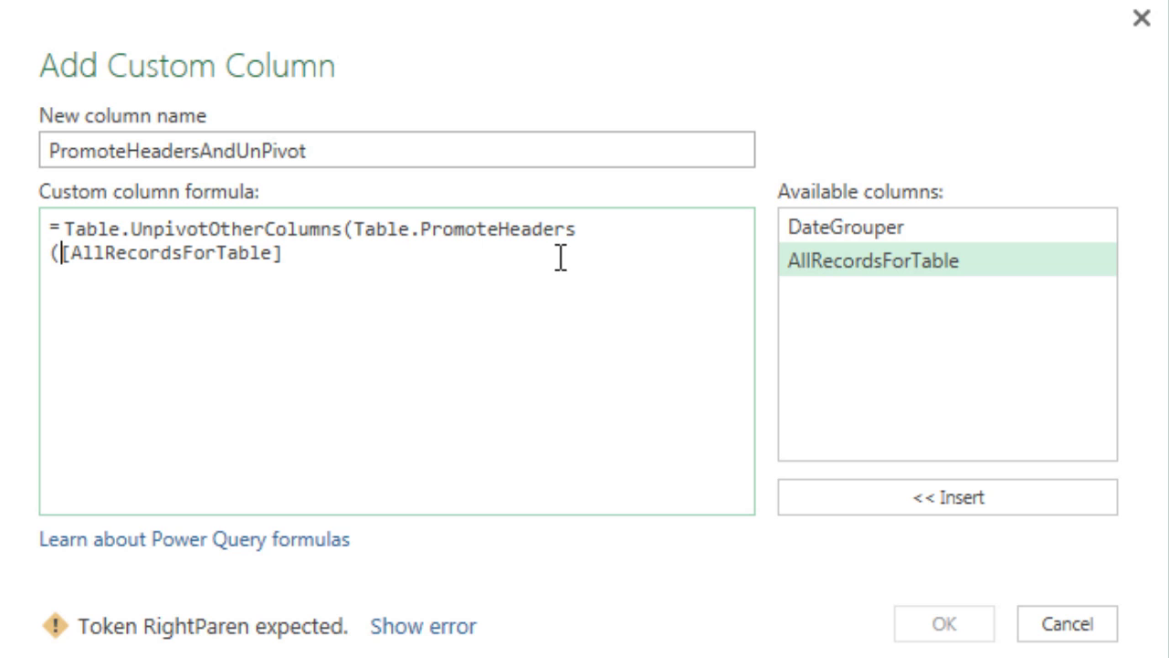
{"action": "left_click", "coordinate": [342, 280]}
{"action": "type", "text": "))"}
{"action": "key", "text": "BackSpace"}
{"action": "left_click_drag", "start_coordinate": [340, 243], "coordinate": [361, 228]}
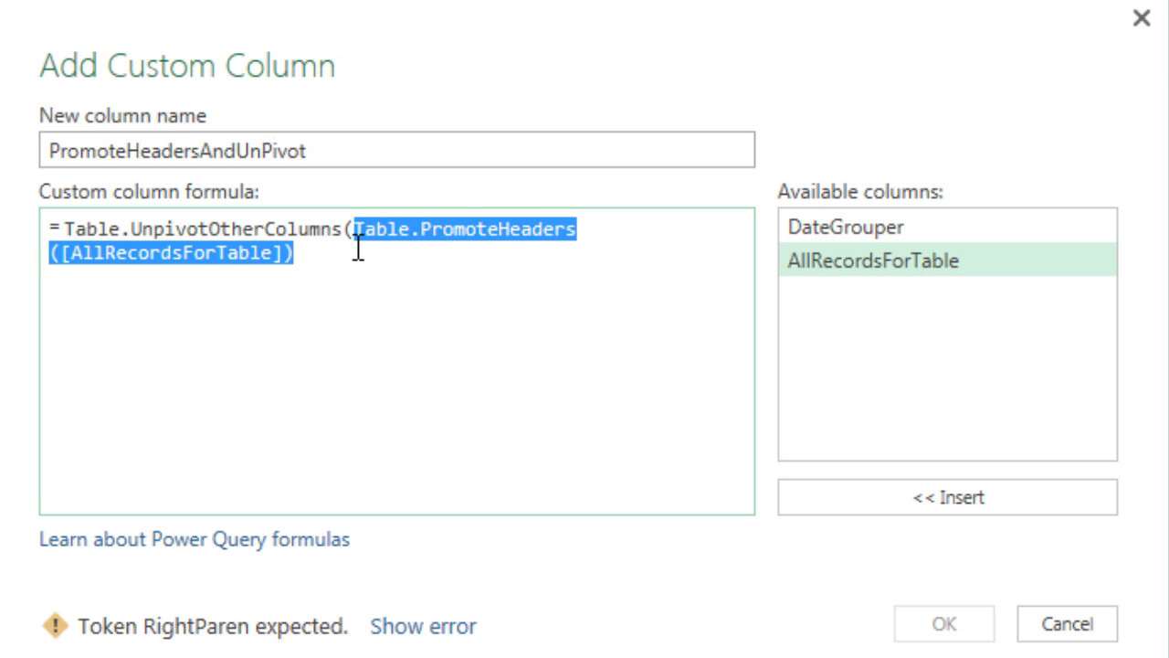
{"action": "left_click", "coordinate": [357, 250]}
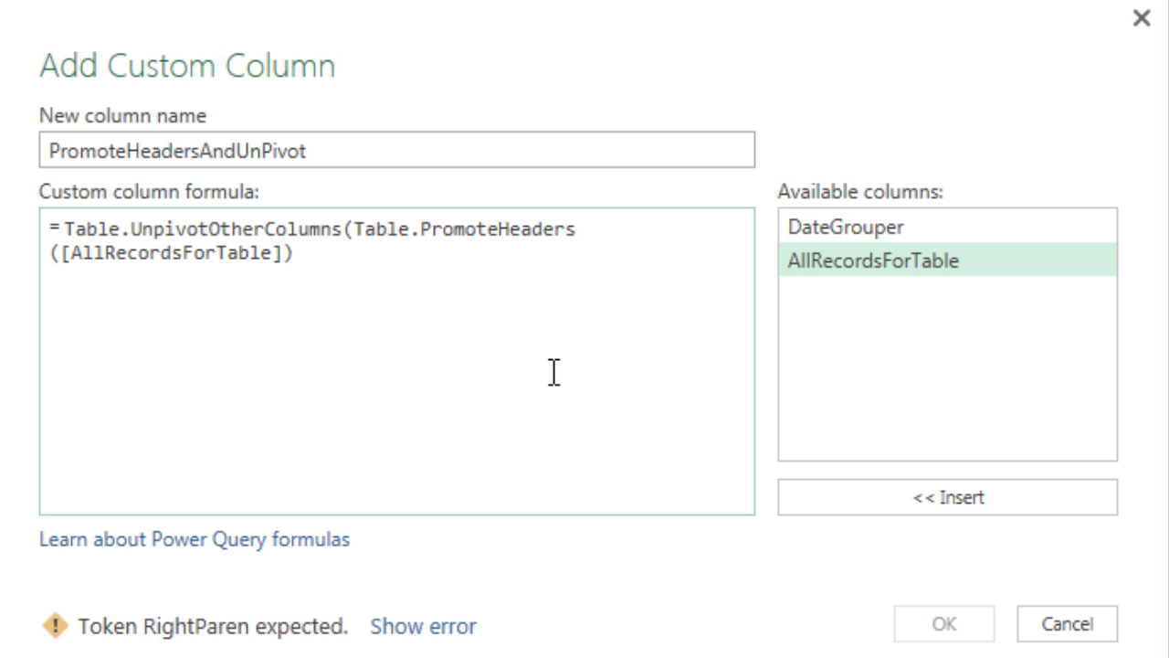
Step: Add the remaining unpivot arguments {"Product/Date"},"Date","Units" to the formula
{"action": "type", "text": ",{\"Pr"}
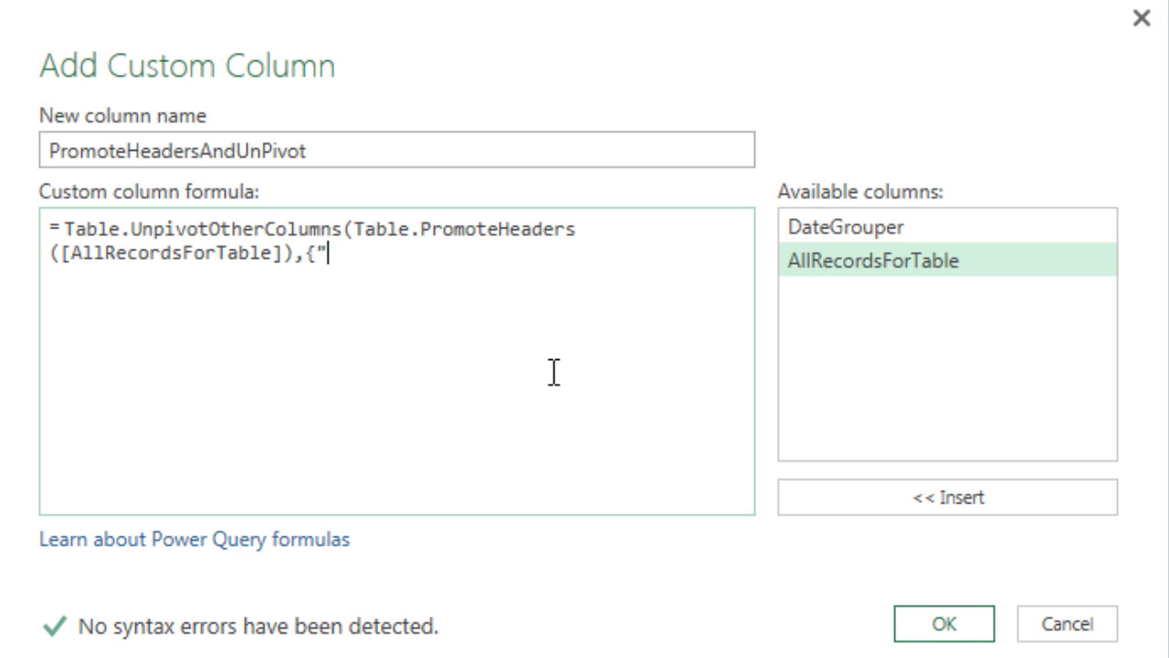
{"action": "type", "text": "oduct/Da"}
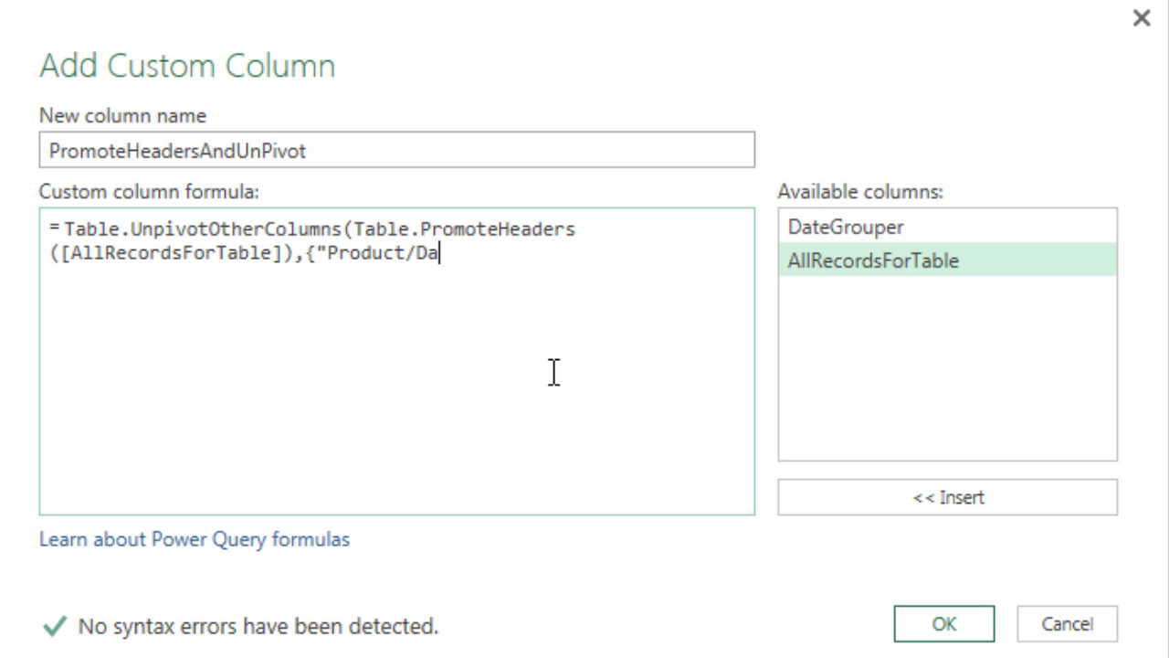
{"action": "type", "text": "te\"}"}
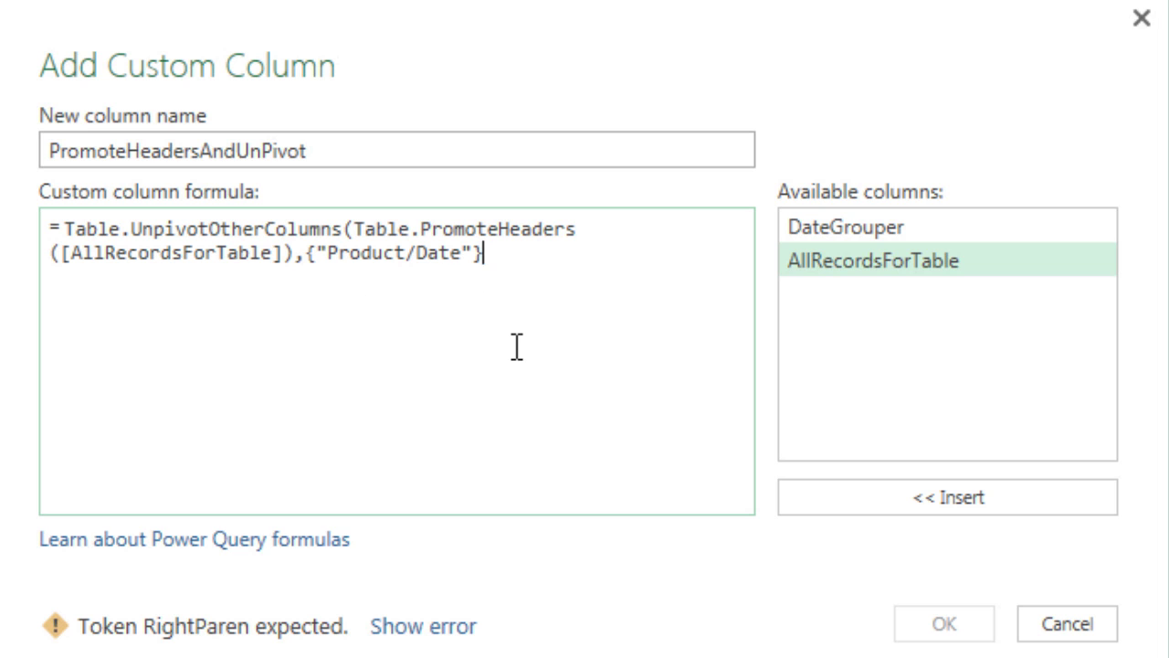
{"action": "type", "text": ","}
{"action": "type", "text": "\"Date"}
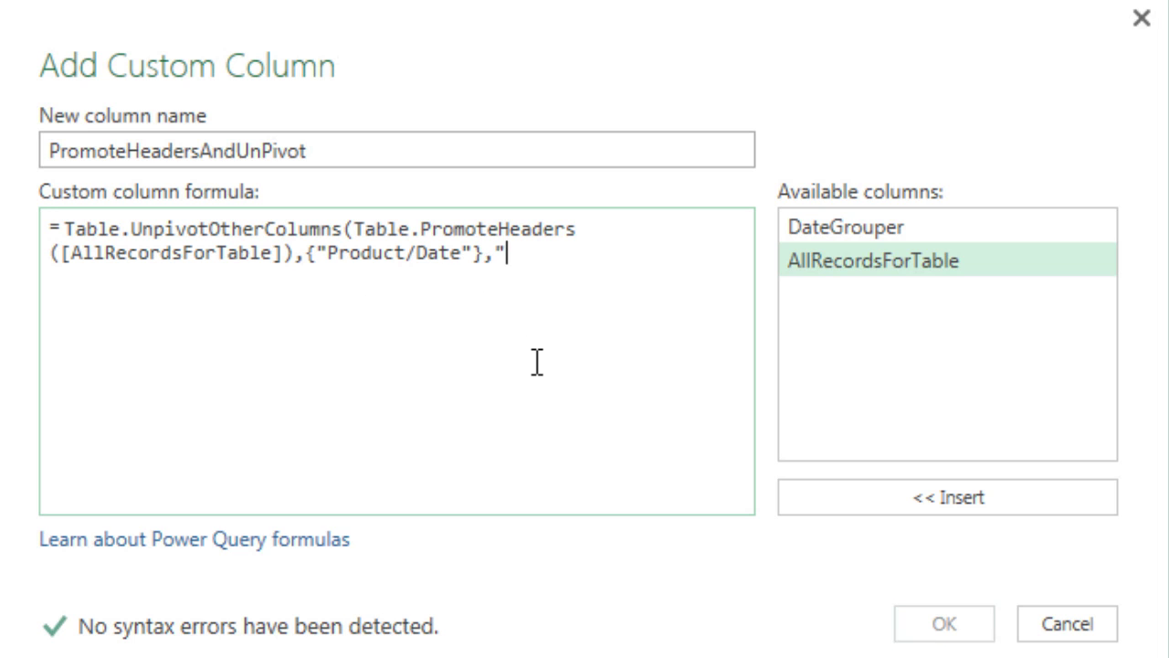
{"action": "type", "text": "\","}
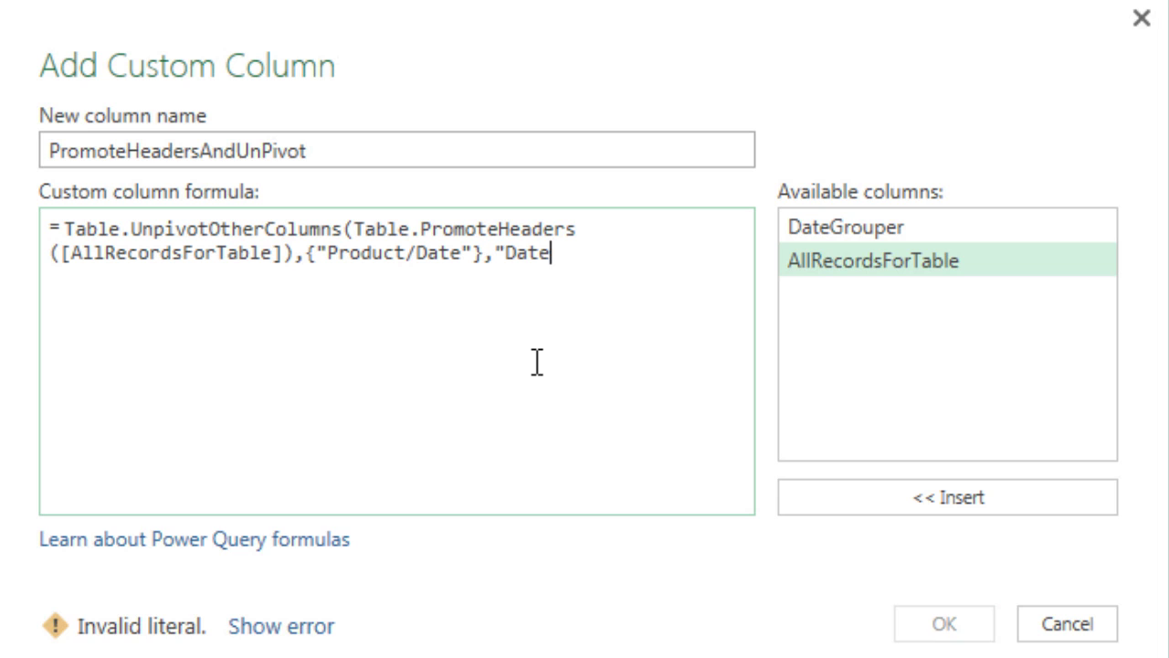
{"action": "type", "text": "\"Un"}
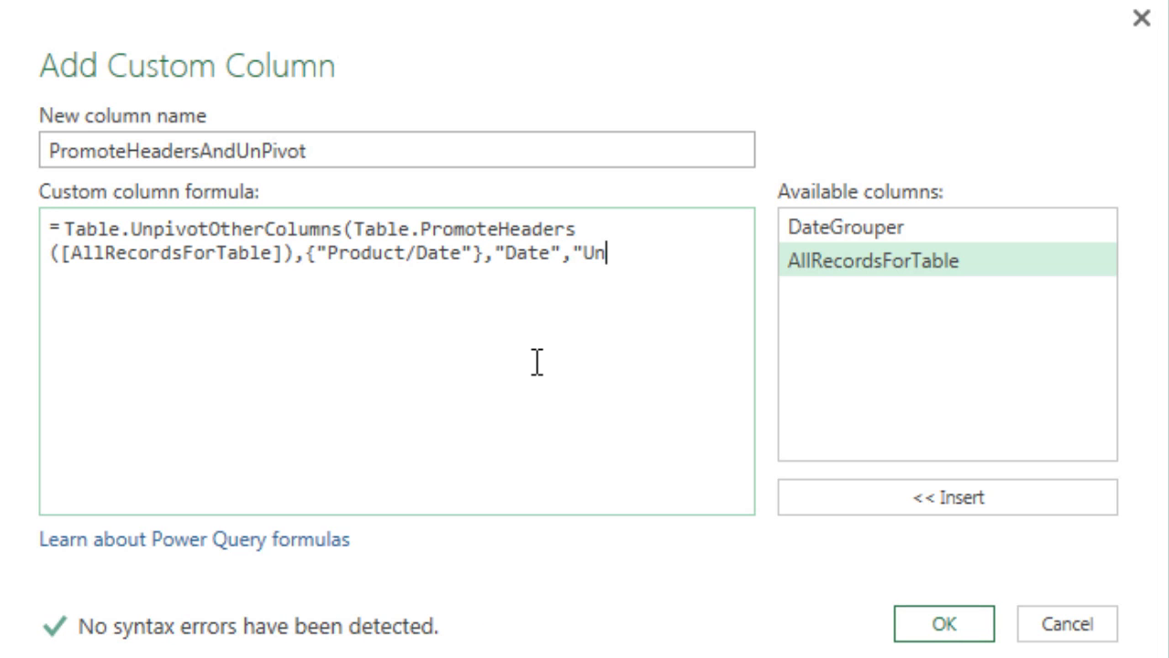
{"action": "type", "text": "its\""}
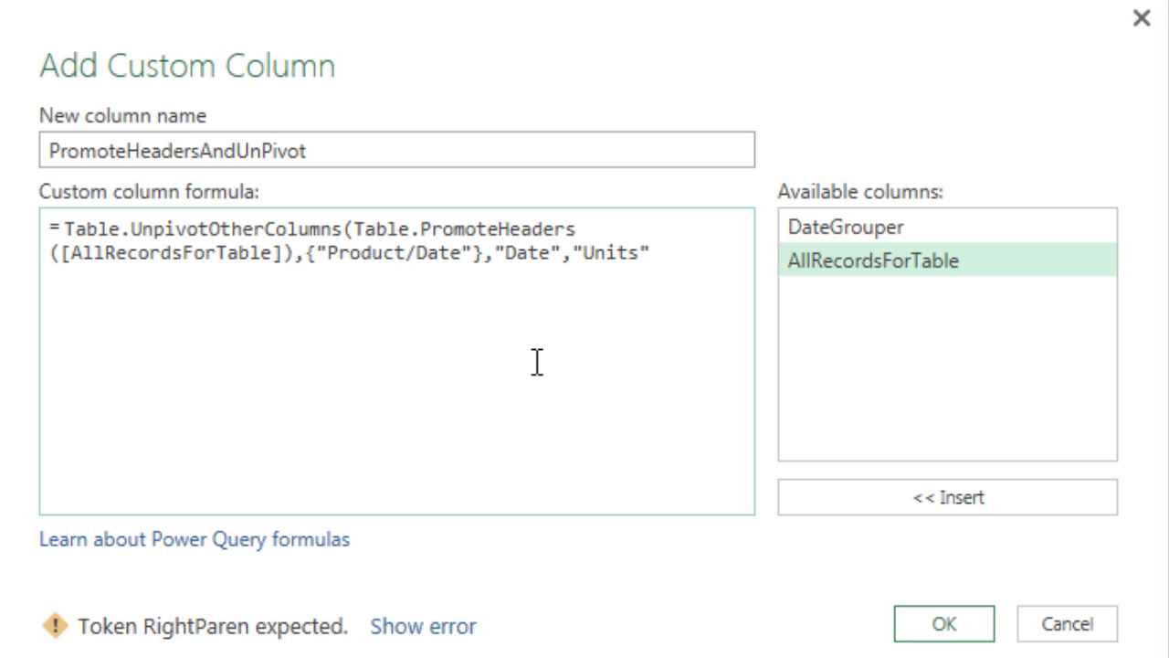
Step: Close the formula and create the custom column, previewing its nested tables for 1/1/2016 and 2/1/2016
{"action": "type", "text": ")"}
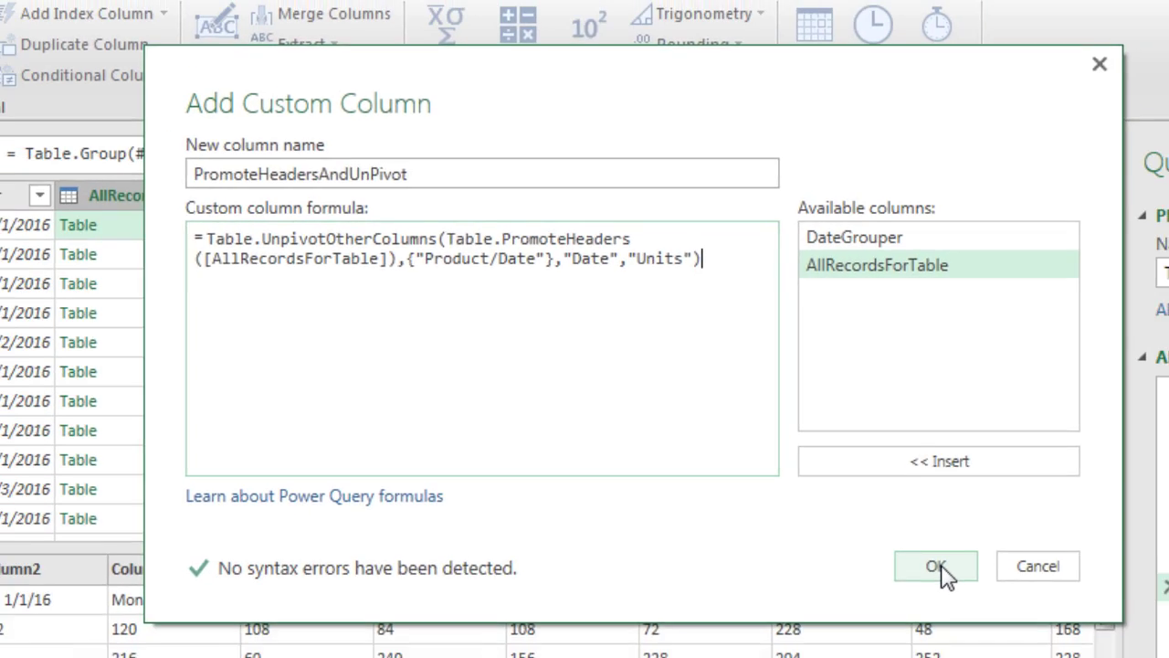
{"action": "left_click", "coordinate": [936, 567]}
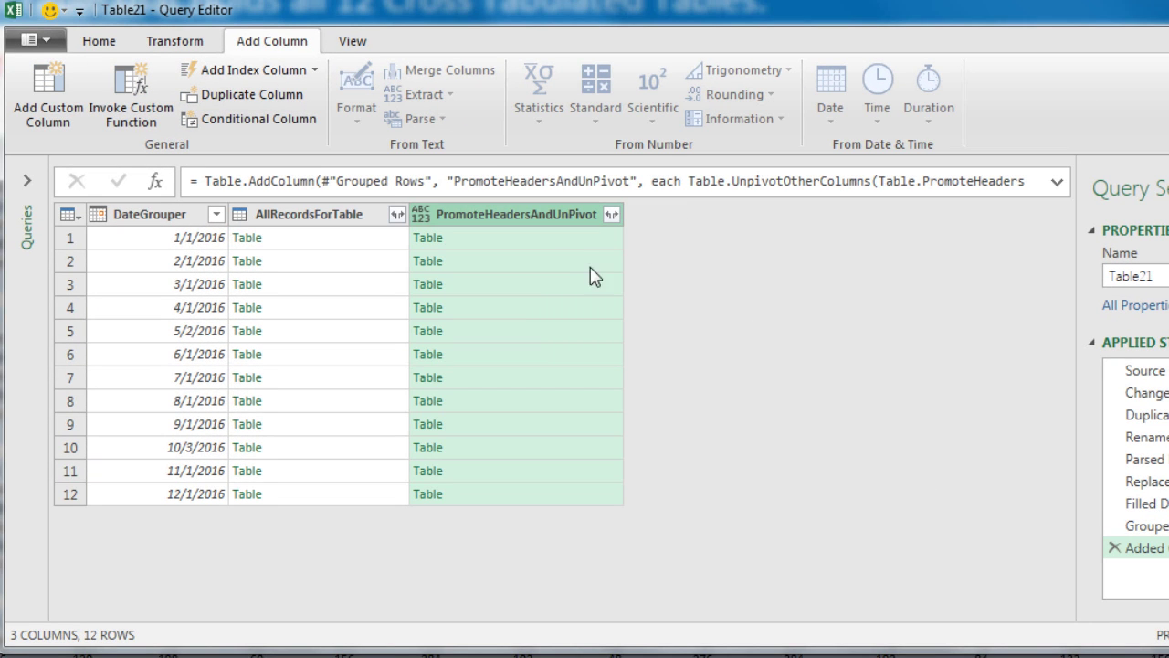
{"action": "left_click", "coordinate": [570, 235]}
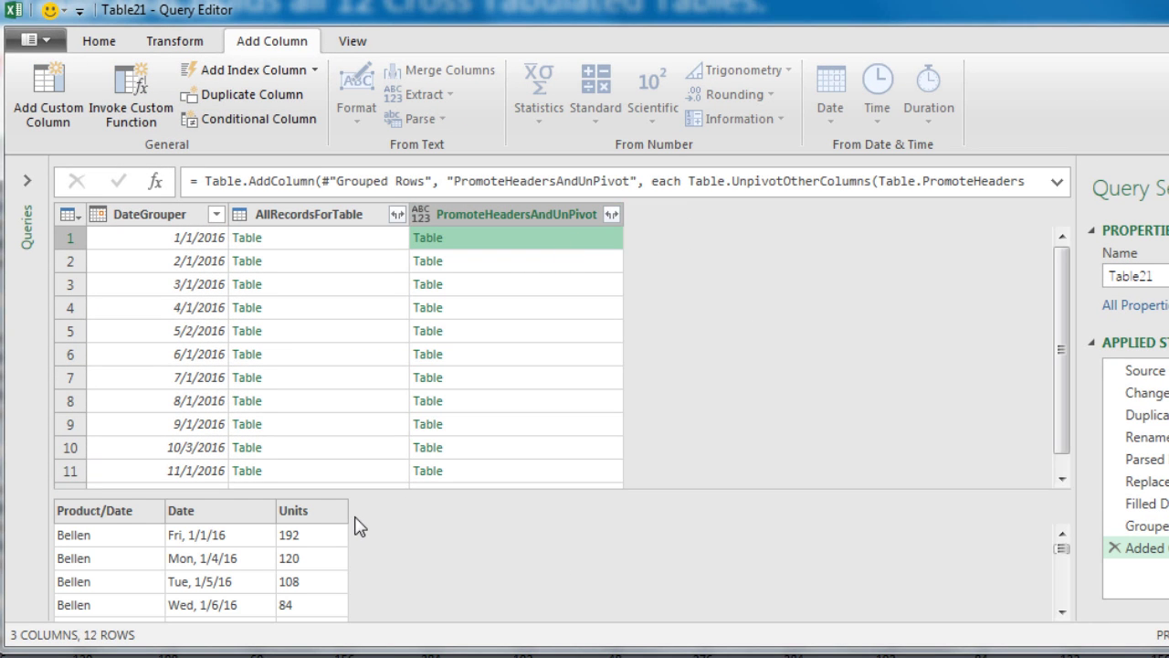
{"action": "left_click", "coordinate": [535, 264]}
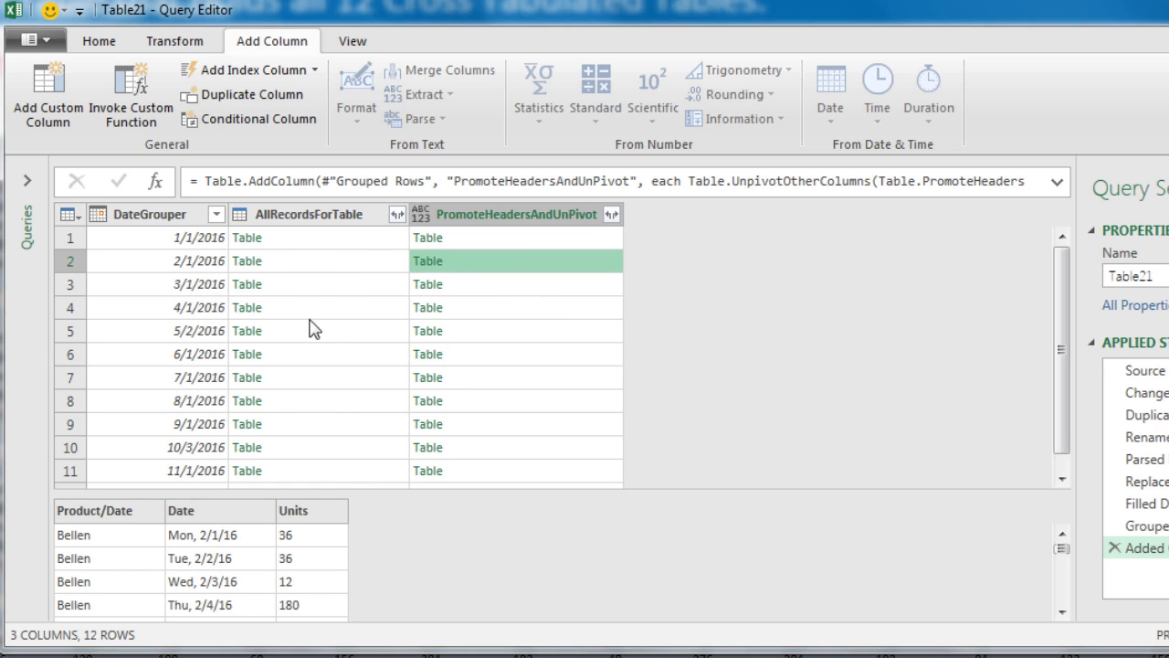
Step: Remove all columns except PromoteHeadersAndUnPivot and expand it into Date, Product/Date and Units without the original column name as prefix
{"action": "right_click", "coordinate": [507, 219]}
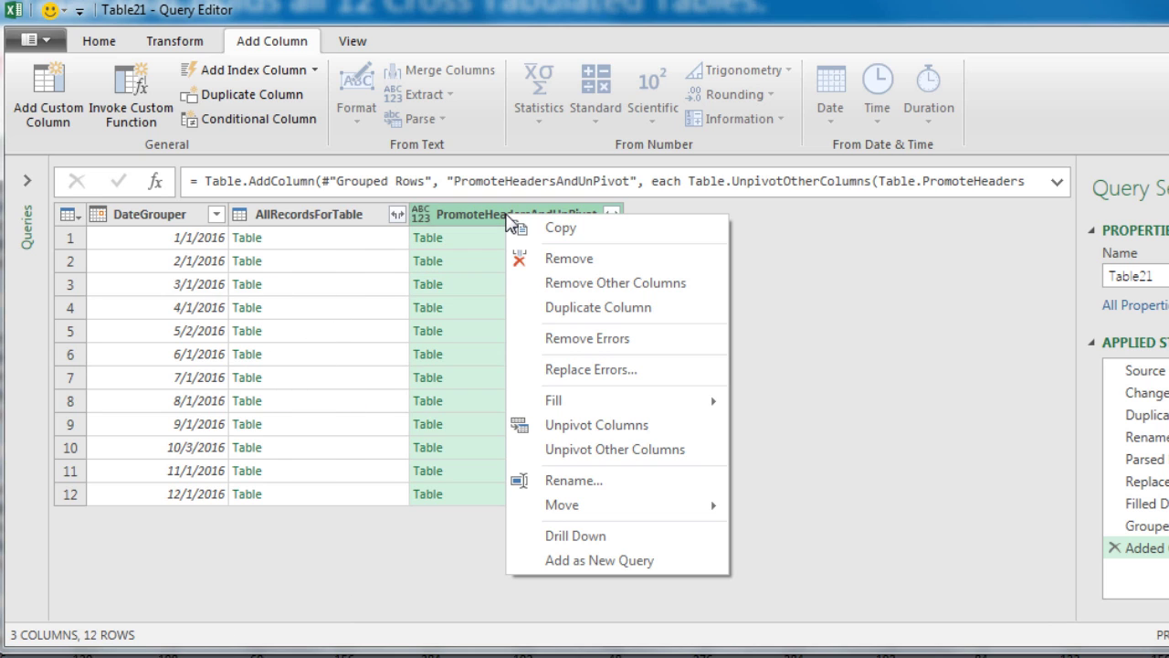
{"action": "left_click", "coordinate": [561, 290]}
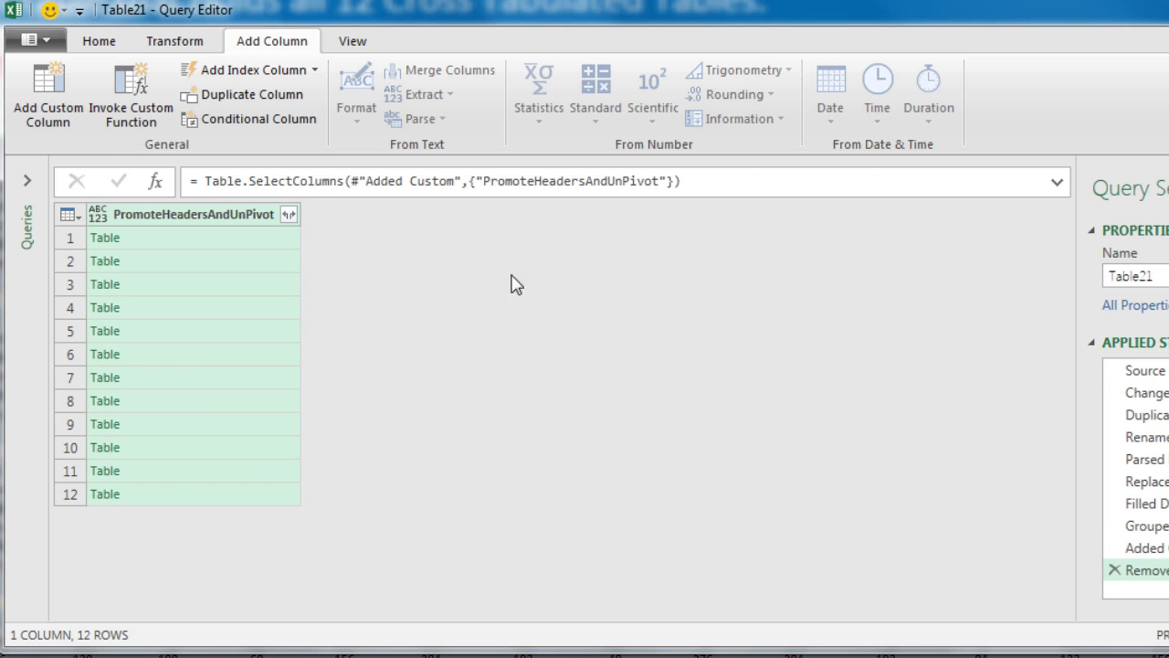
{"action": "left_click", "coordinate": [288, 215]}
{"action": "left_click", "coordinate": [324, 432]}
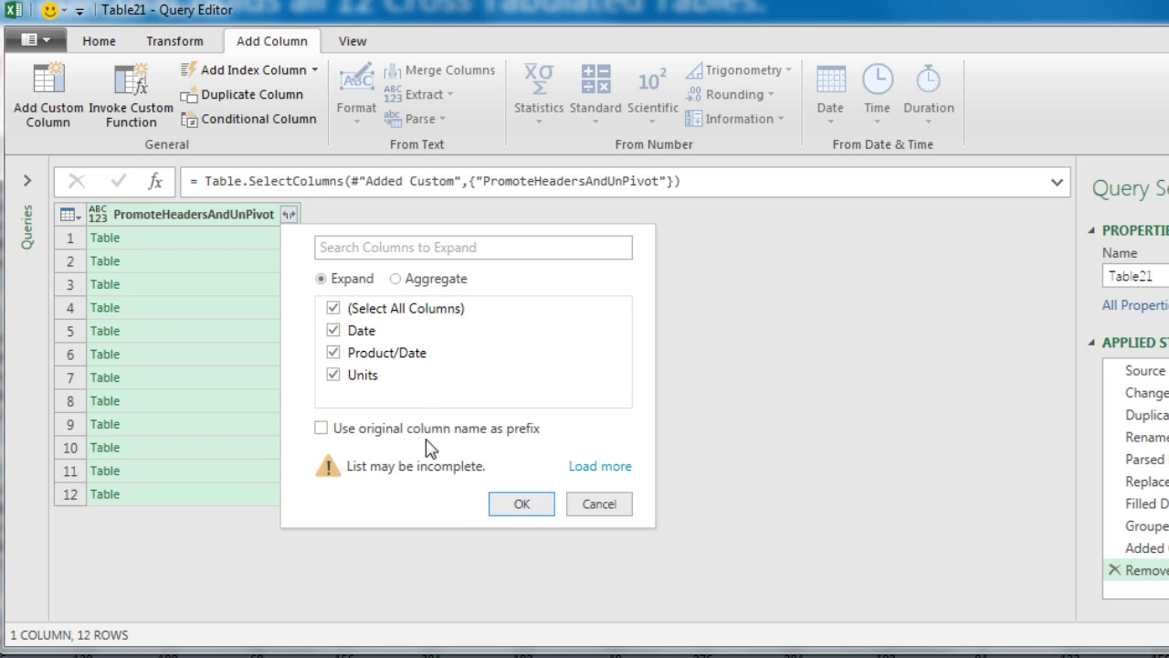
{"action": "left_click", "coordinate": [536, 511]}
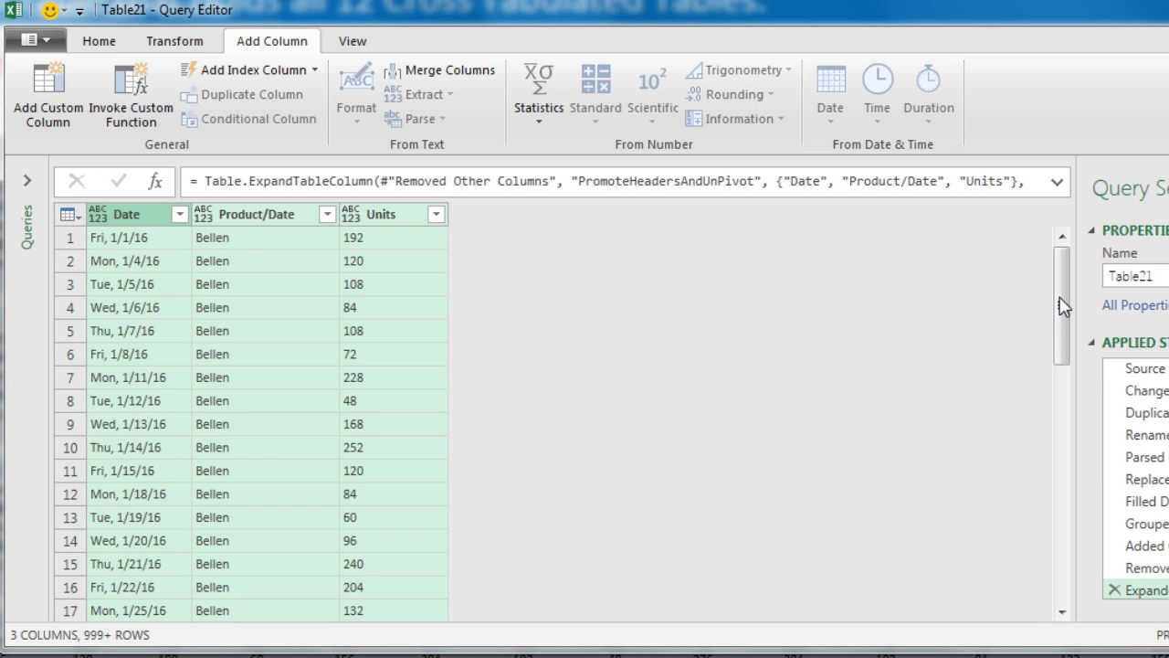
Step: Check the expanded rows for stray entries and filter Column31 out of the Date column, loading the complete value list
{"action": "left_click_drag", "start_coordinate": [1062, 307], "coordinate": [1052, 384]}
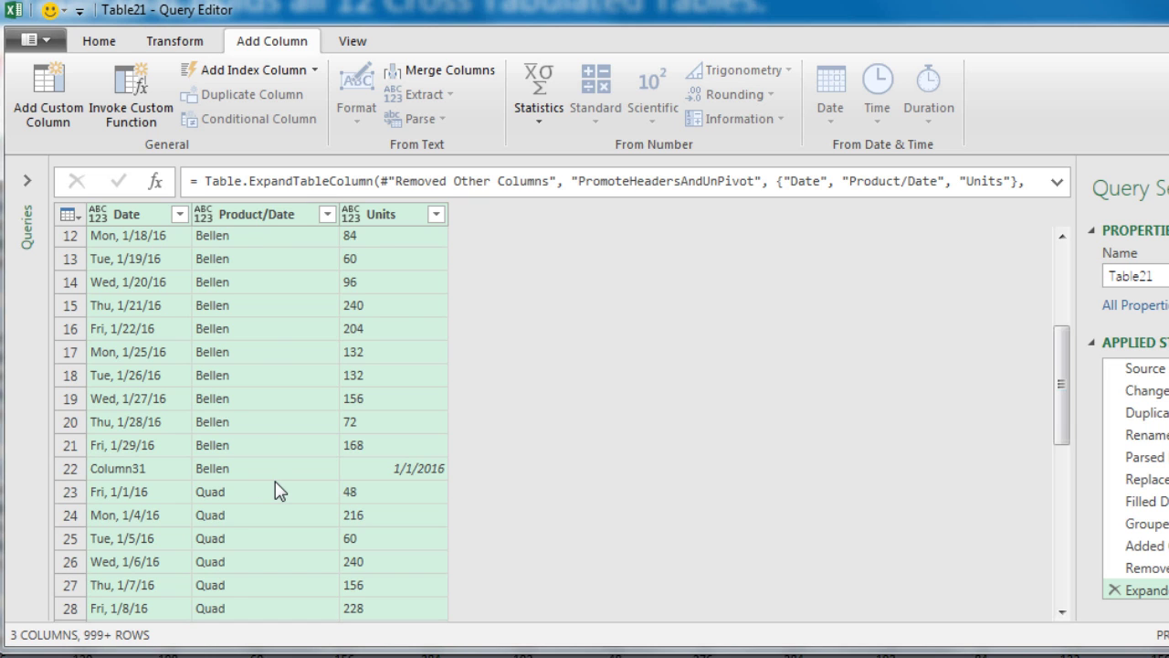
{"action": "left_click_drag", "start_coordinate": [1060, 406], "coordinate": [1051, 305]}
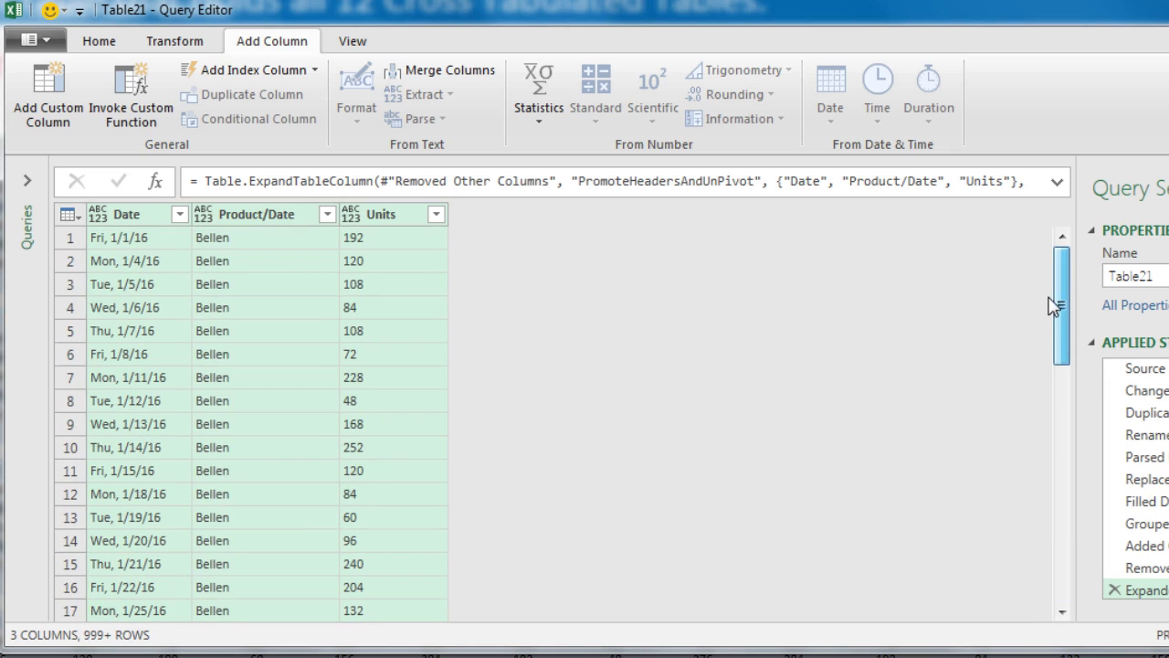
{"action": "left_click", "coordinate": [180, 215]}
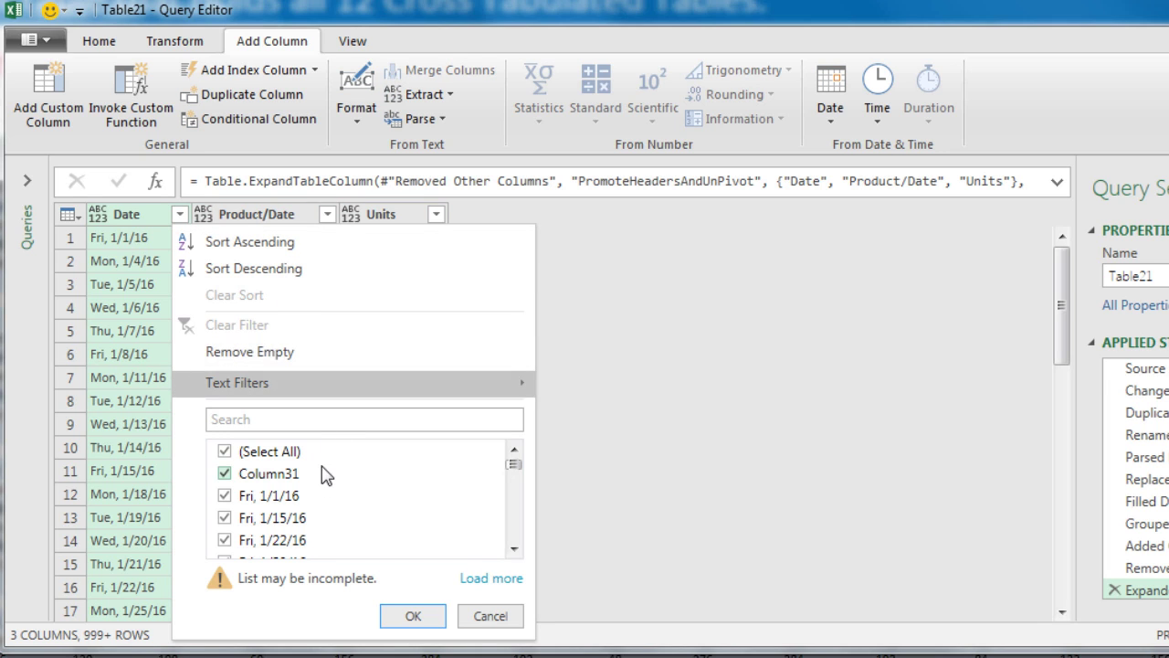
{"action": "left_click", "coordinate": [483, 585]}
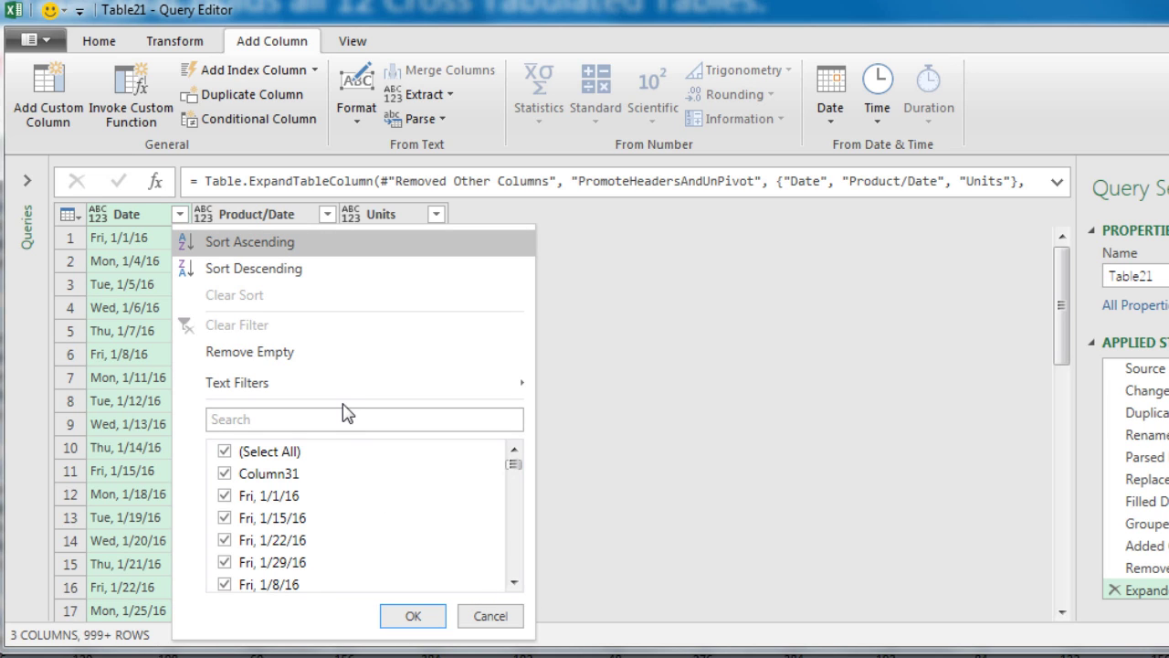
{"action": "left_click", "coordinate": [225, 473]}
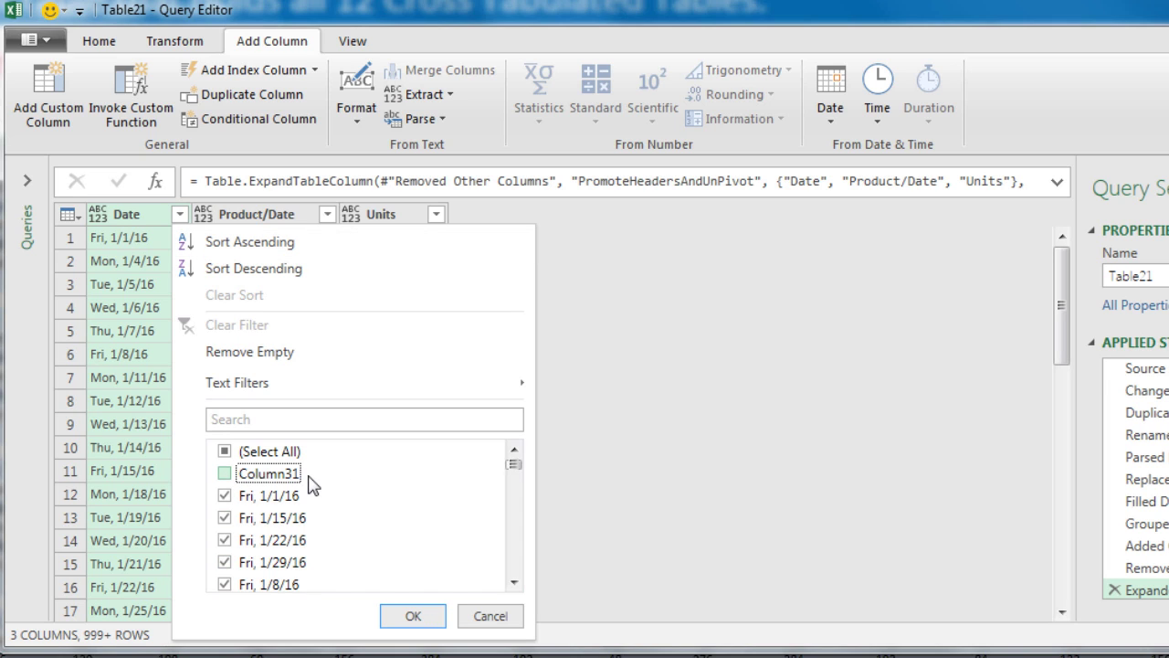
{"action": "left_click", "coordinate": [413, 615]}
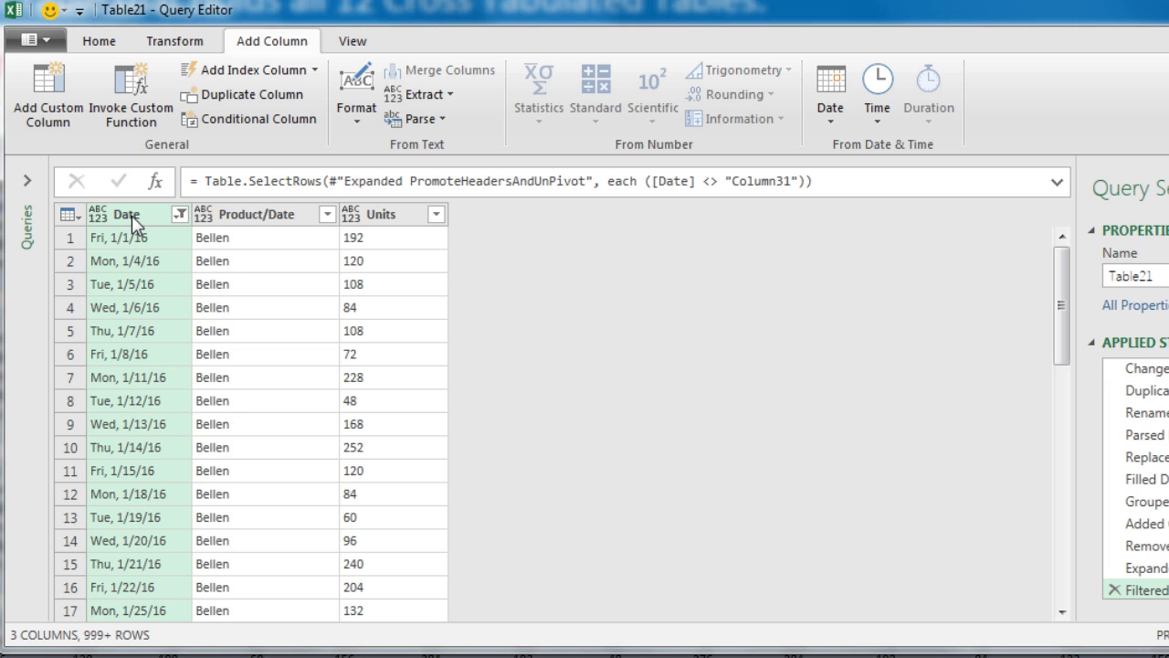
Step: Change the data type of the Date column to Date
{"action": "left_click", "coordinate": [183, 42]}
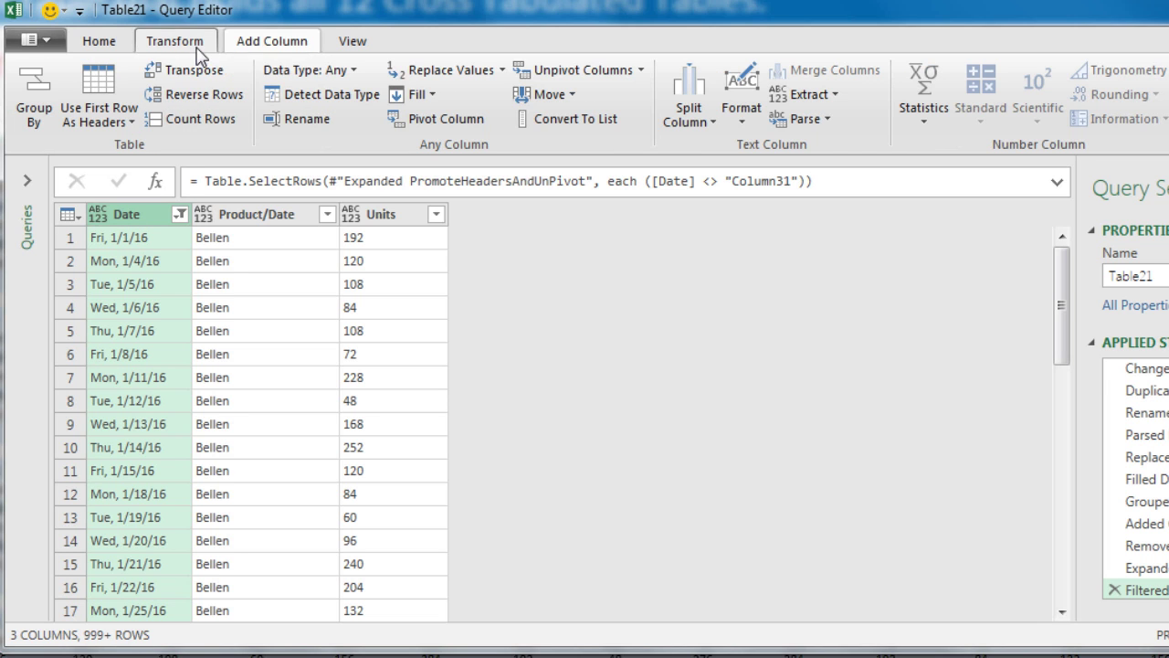
{"action": "left_click", "coordinate": [353, 73]}
{"action": "left_click", "coordinate": [332, 197]}
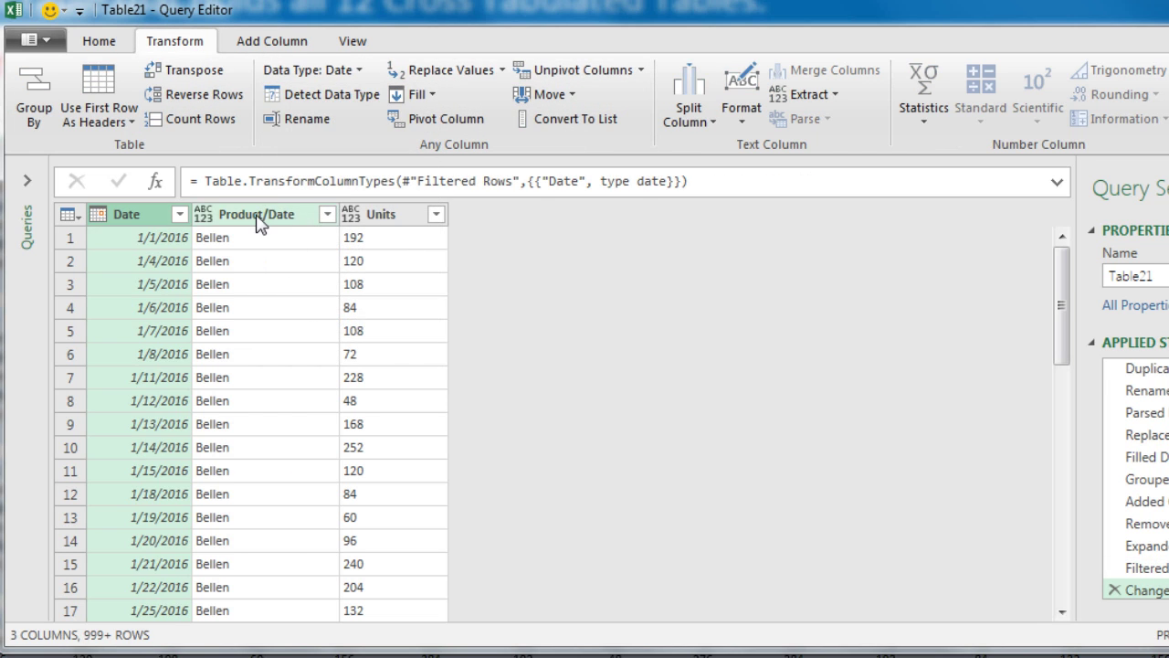
Step: Rename the Product/Date column to Product and set its data type to Text
{"action": "double_click", "coordinate": [260, 219]}
{"action": "type", "text": "Pro"}
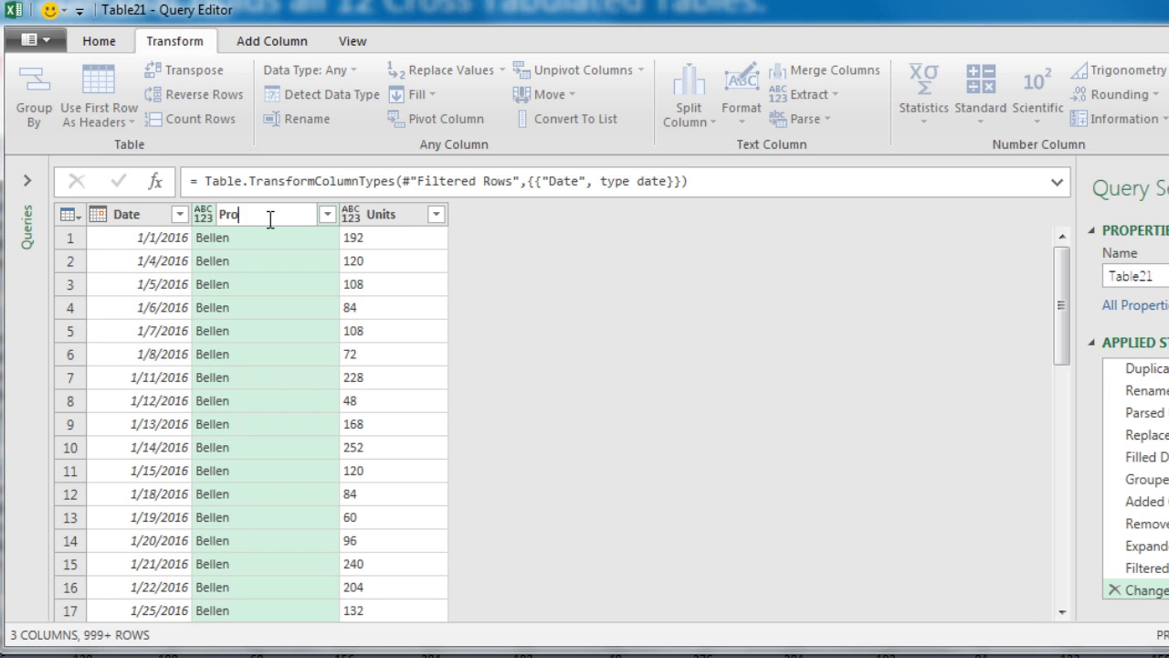
{"action": "key", "text": "Return"}
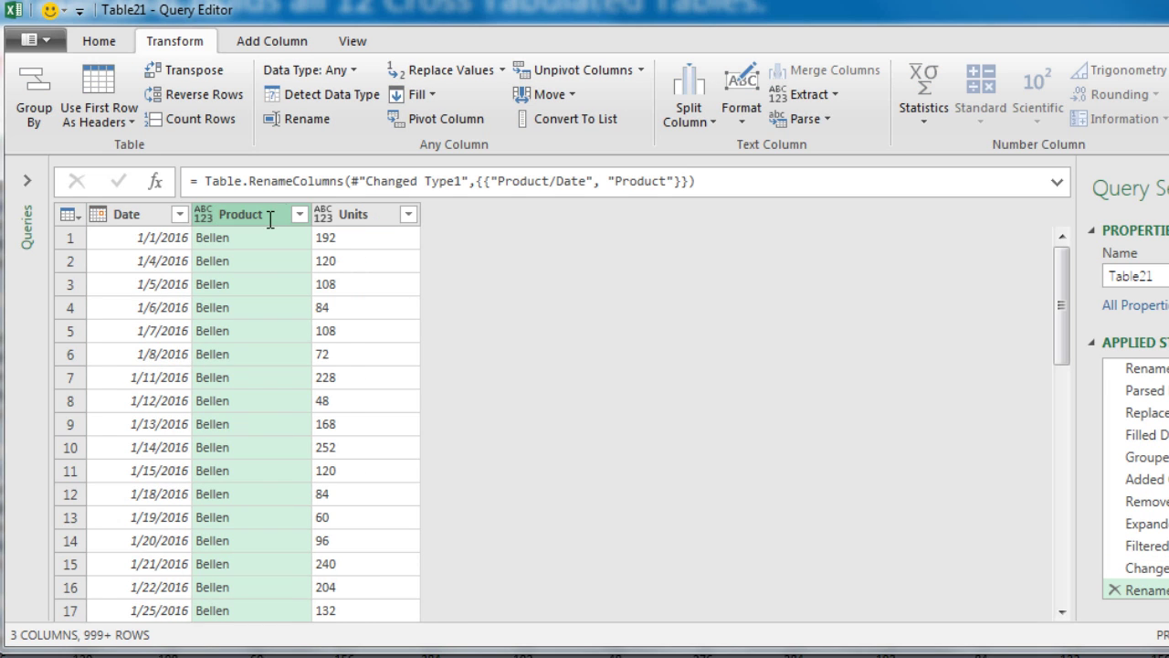
{"action": "left_click", "coordinate": [309, 70]}
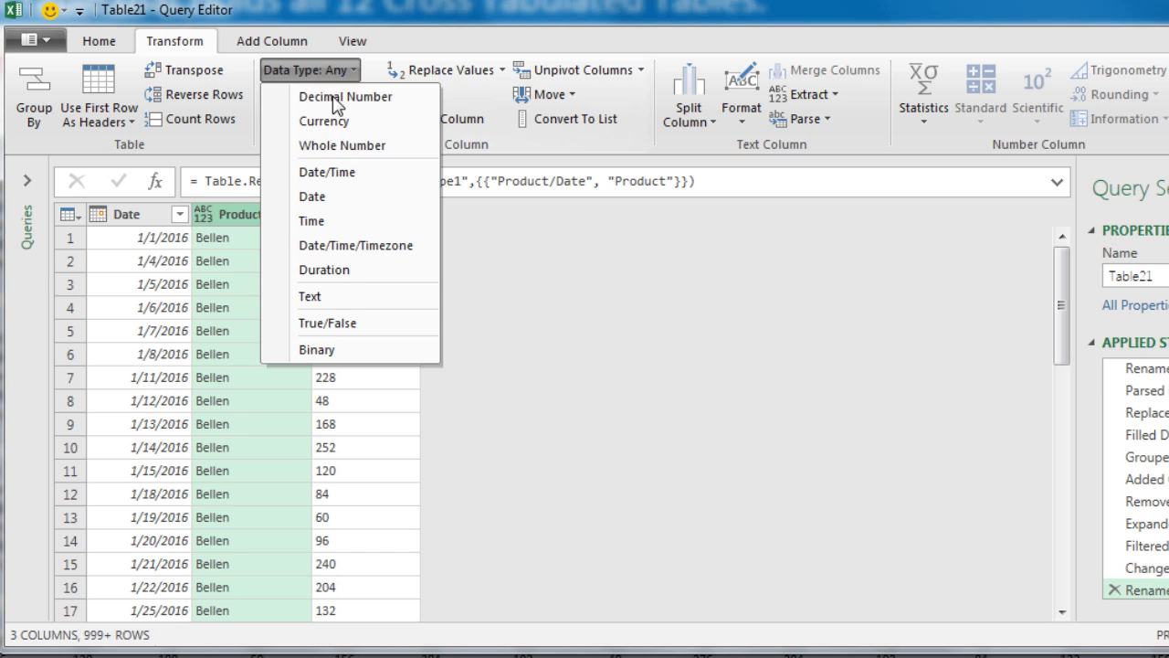
{"action": "left_click", "coordinate": [353, 297]}
Step: Change the data type of the Units column to Whole Number
{"action": "left_click", "coordinate": [354, 218]}
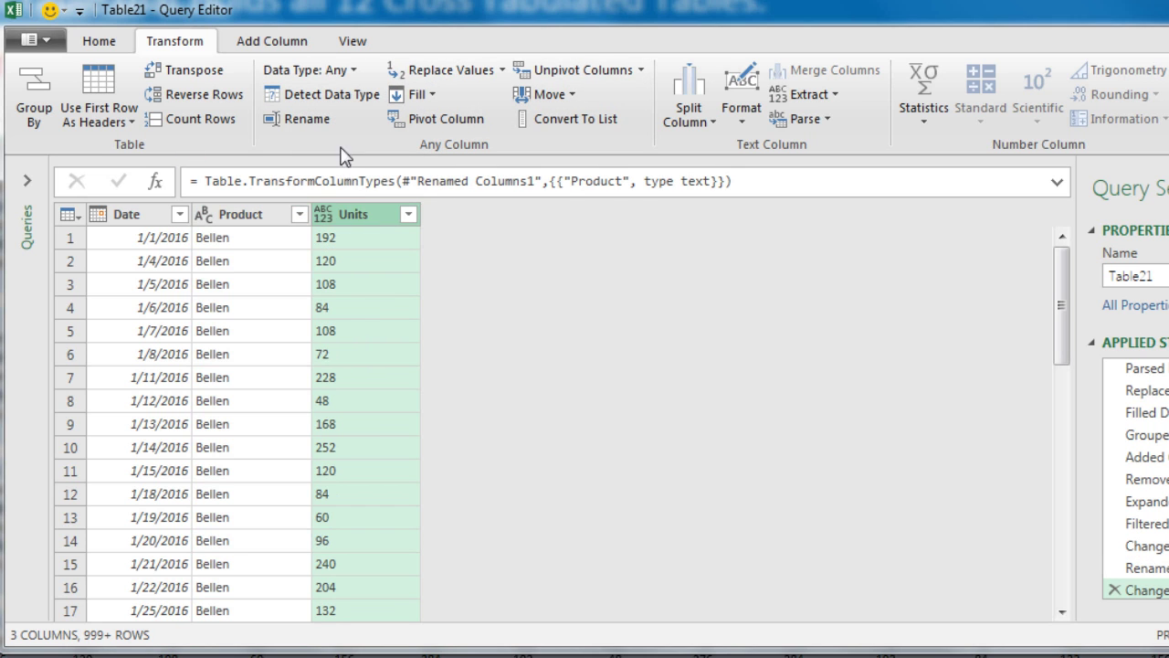
{"action": "left_click", "coordinate": [308, 70]}
{"action": "left_click", "coordinate": [364, 146]}
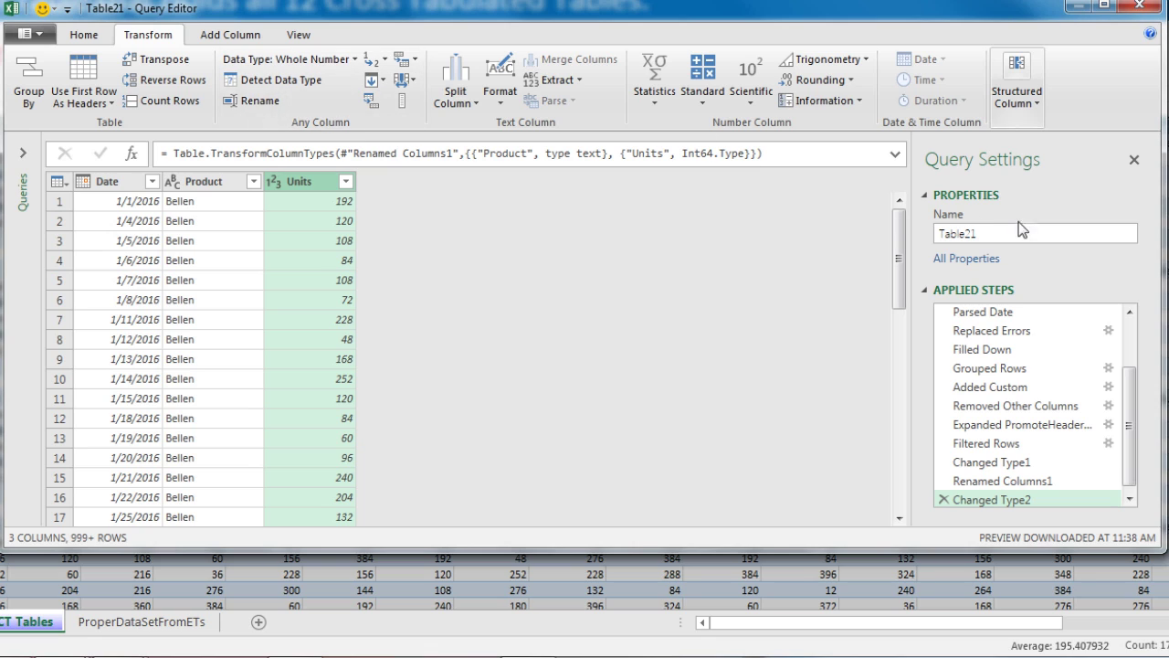
Step: Name the query AllRecordsFromOneExcelTable, then close the editor and load the query result to a new worksheet
{"action": "left_click_drag", "start_coordinate": [1021, 230], "coordinate": [881, 236]}
{"action": "type", "text": "AllRecordsFromOneExcelTab"}
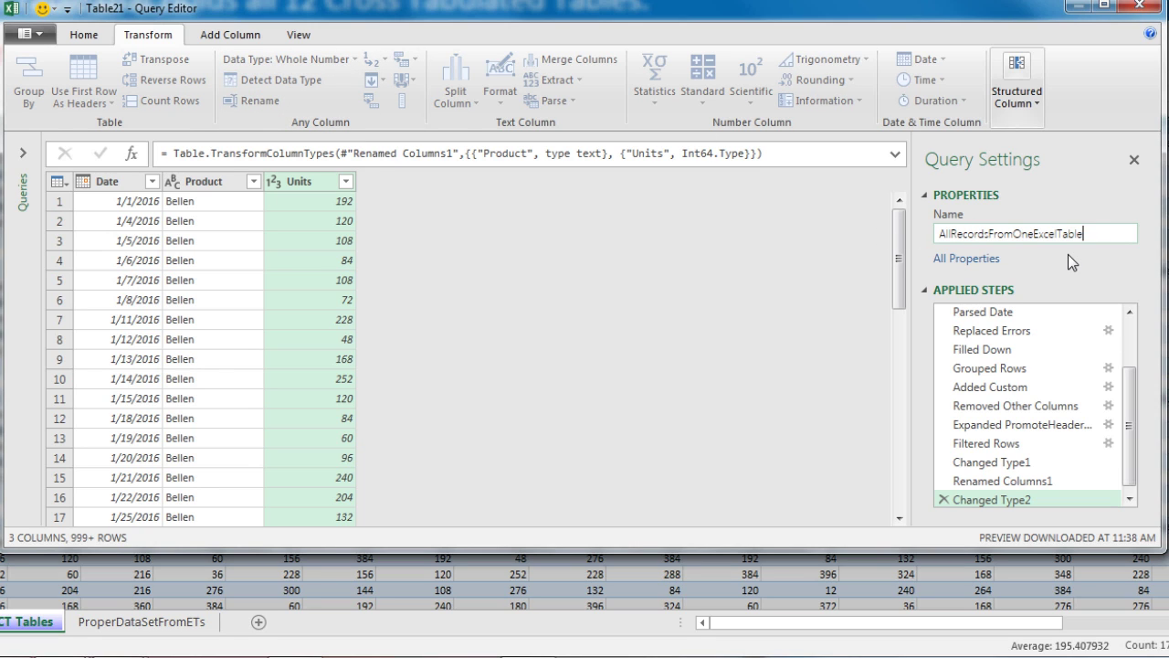
{"action": "key", "text": "Return"}
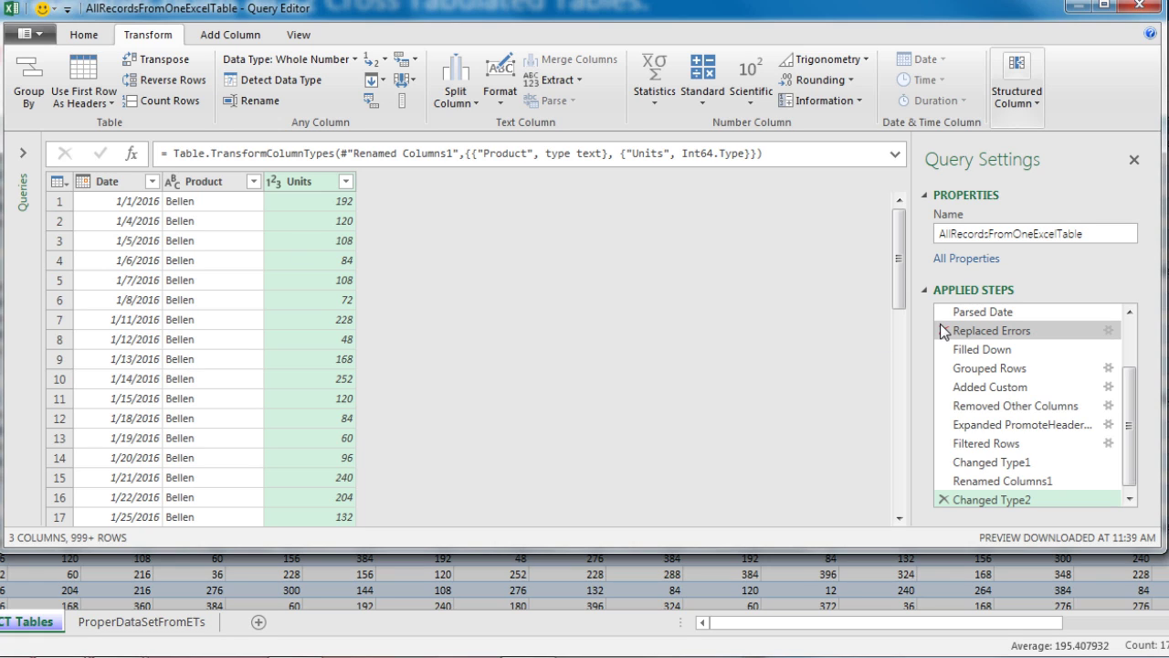
{"action": "left_click", "coordinate": [84, 34]}
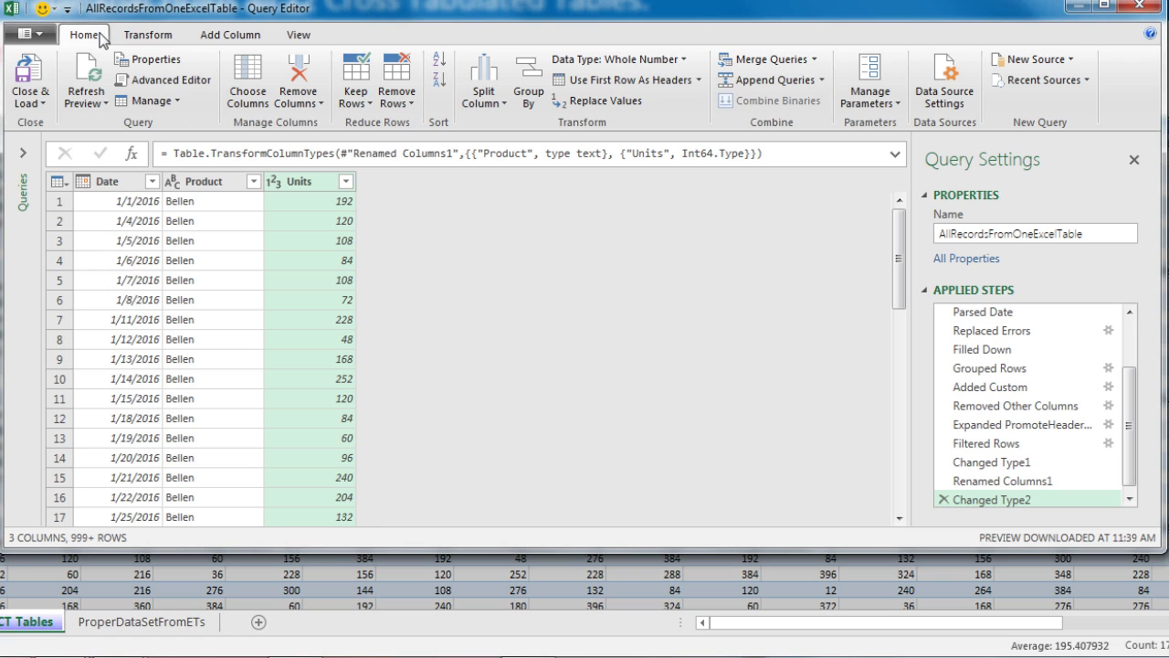
{"action": "left_click", "coordinate": [33, 104]}
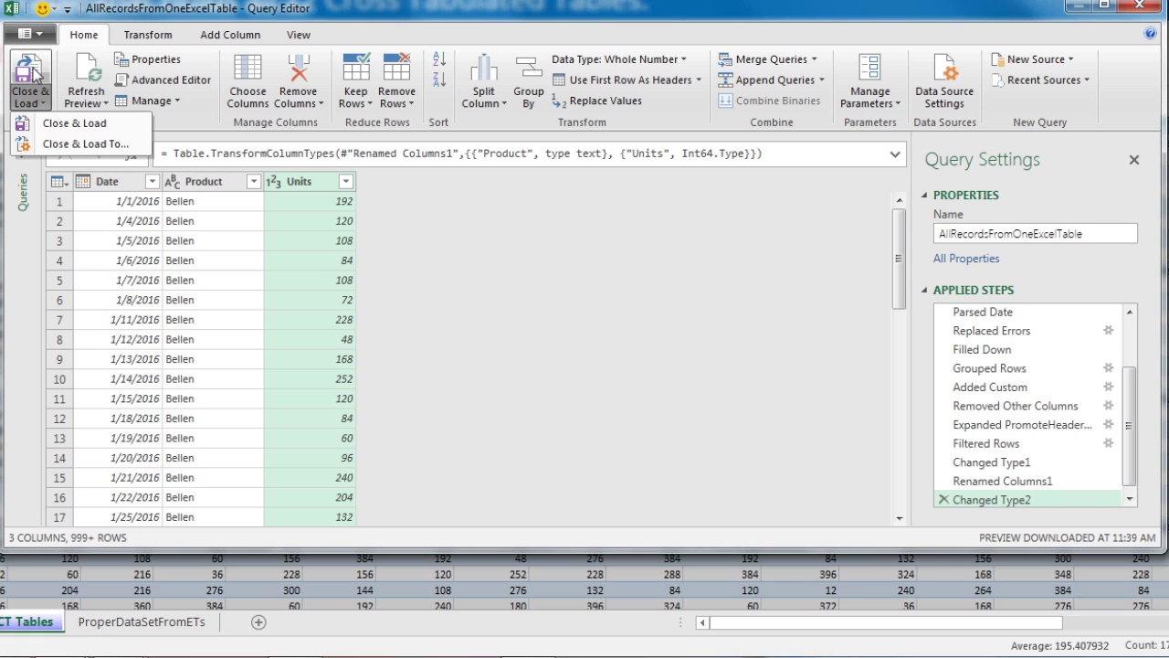
{"action": "left_click", "coordinate": [34, 75]}
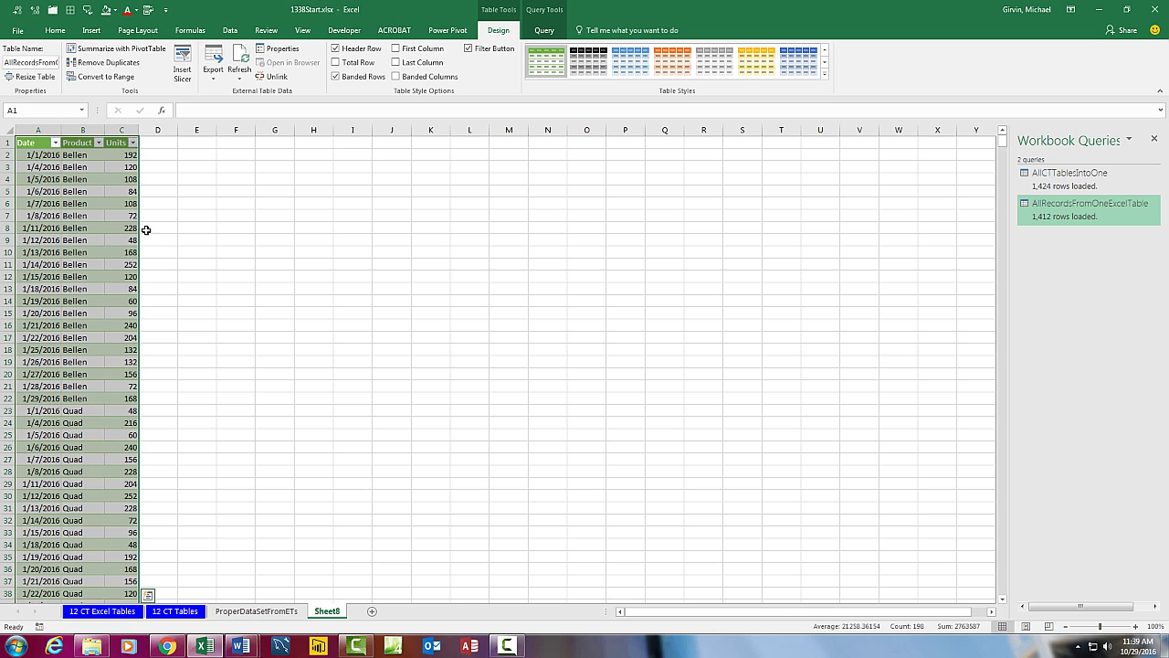
Step: Rename the new worksheet AllRecordsFromOneExcelTable
{"action": "double_click", "coordinate": [329, 612]}
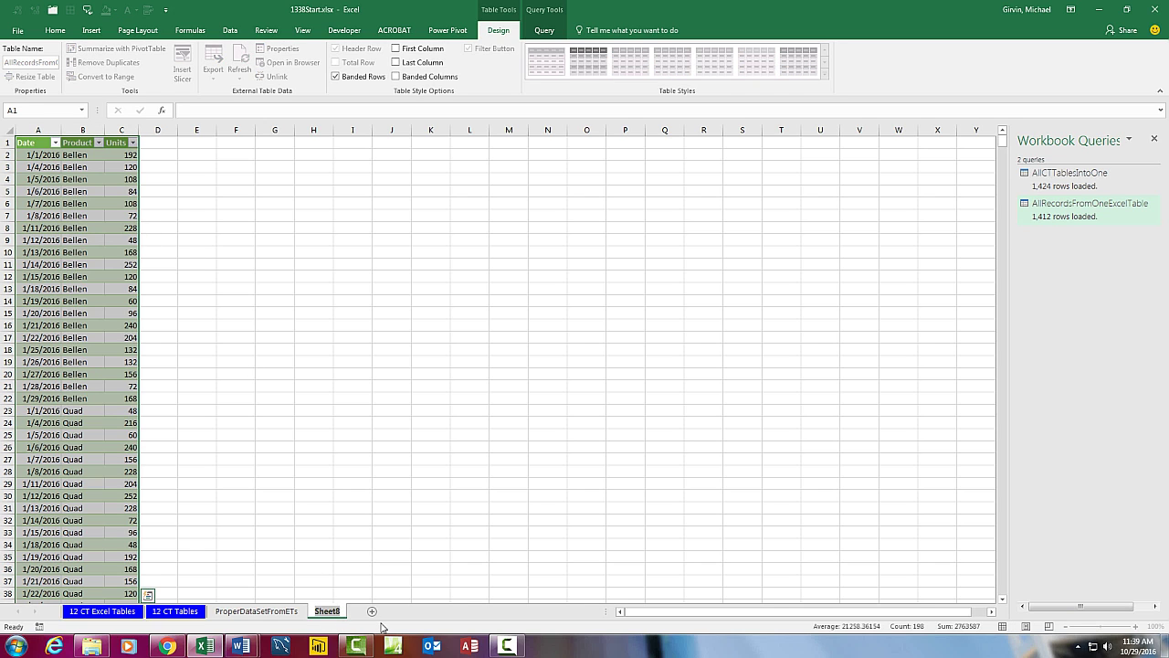
{"action": "type", "text": "AllRecordsFromOneExcelTable"}
{"action": "key", "text": "Return"}
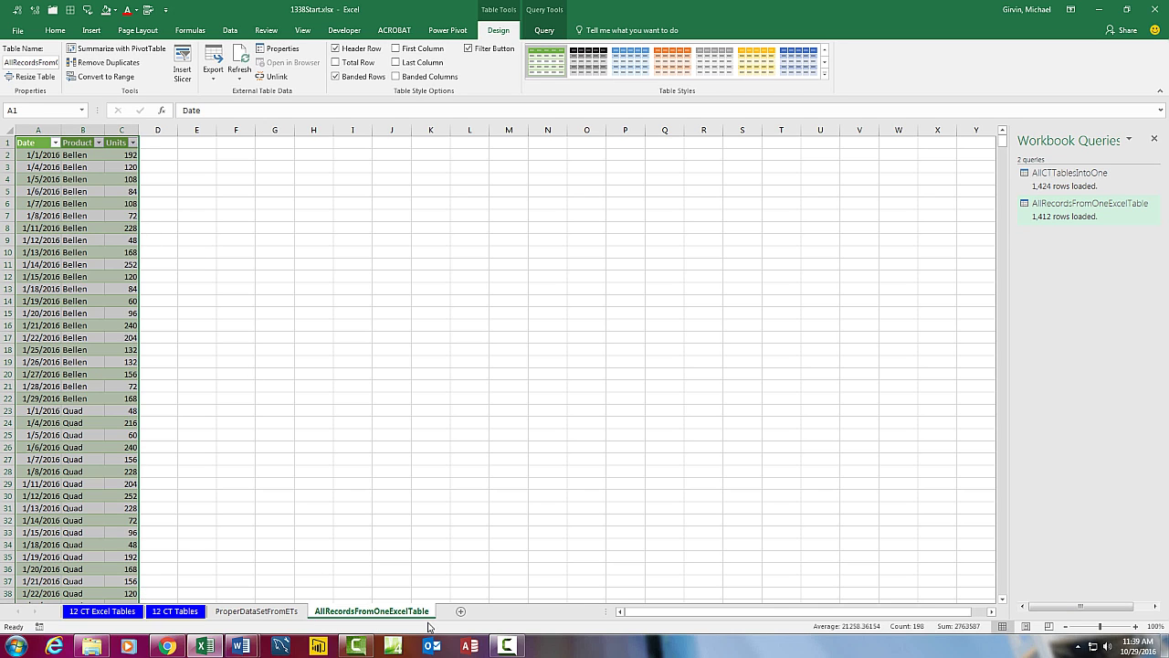
Step: Create a PivotTable from the AllRecordsFromOneExcelTable table on the existing worksheet at cell E1
{"action": "left_click", "coordinate": [120, 191]}
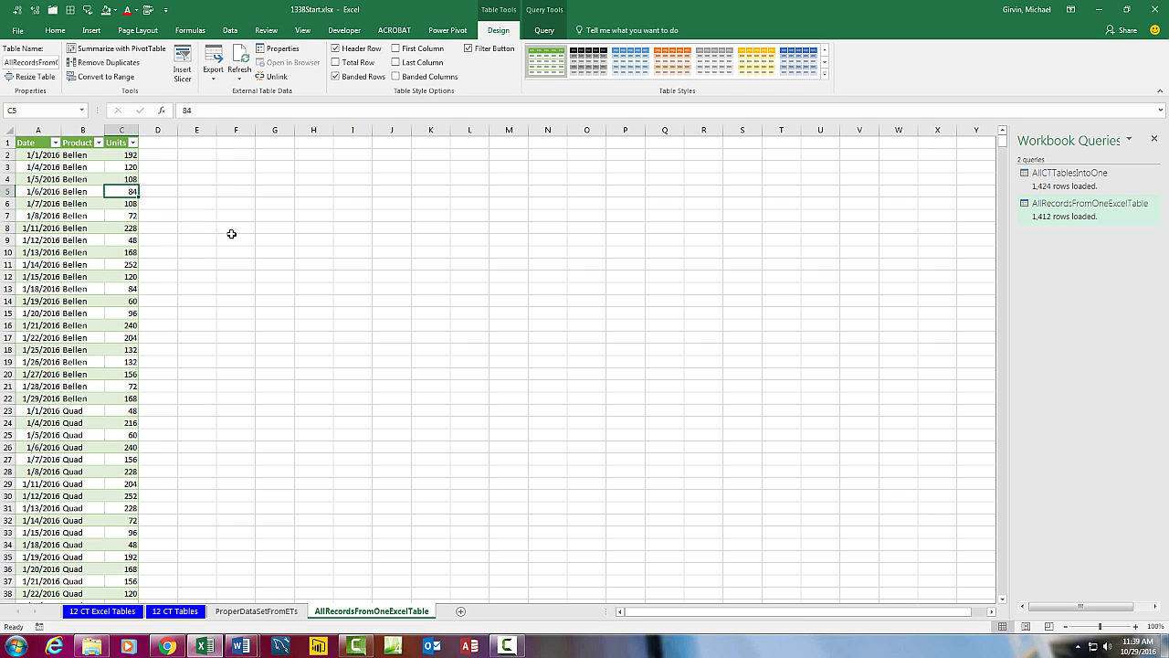
{"action": "left_click", "coordinate": [91, 30]}
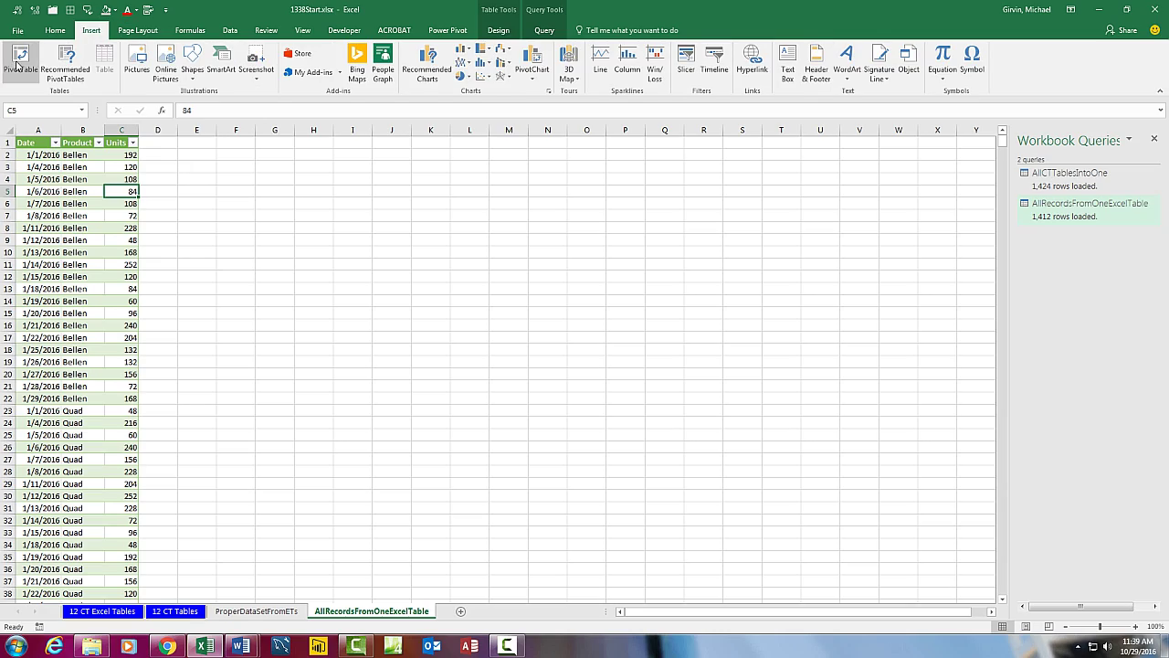
{"action": "key", "text": "alt"}
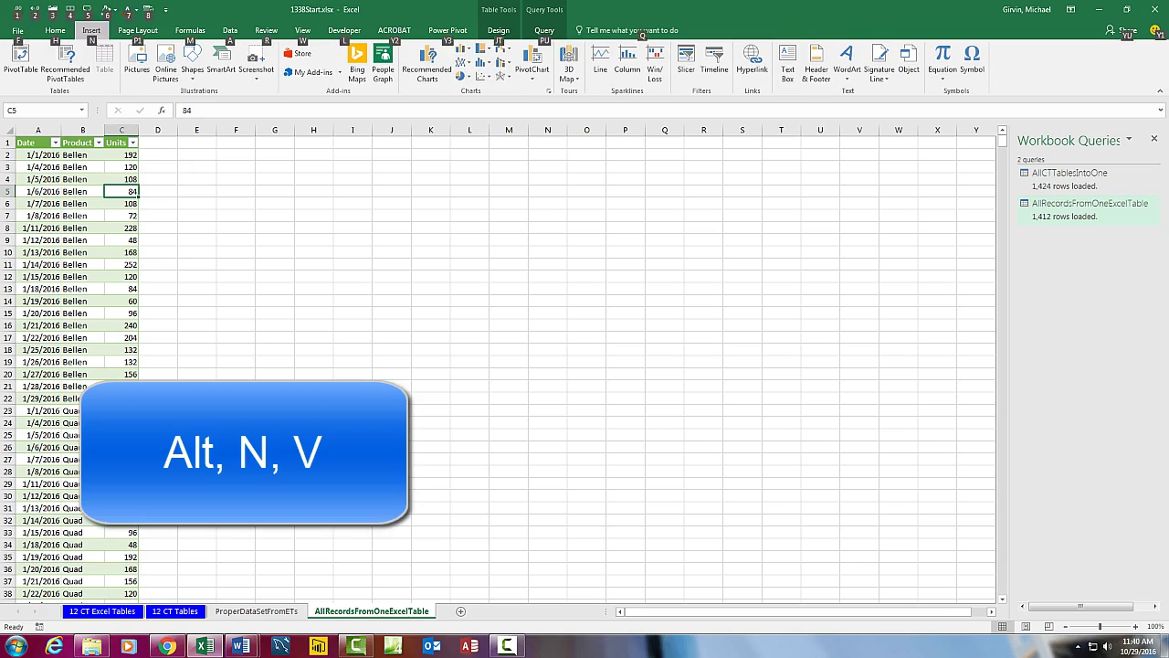
{"action": "key", "text": "n"}
{"action": "key", "text": "v"}
{"action": "left_click", "coordinate": [192, 340]}
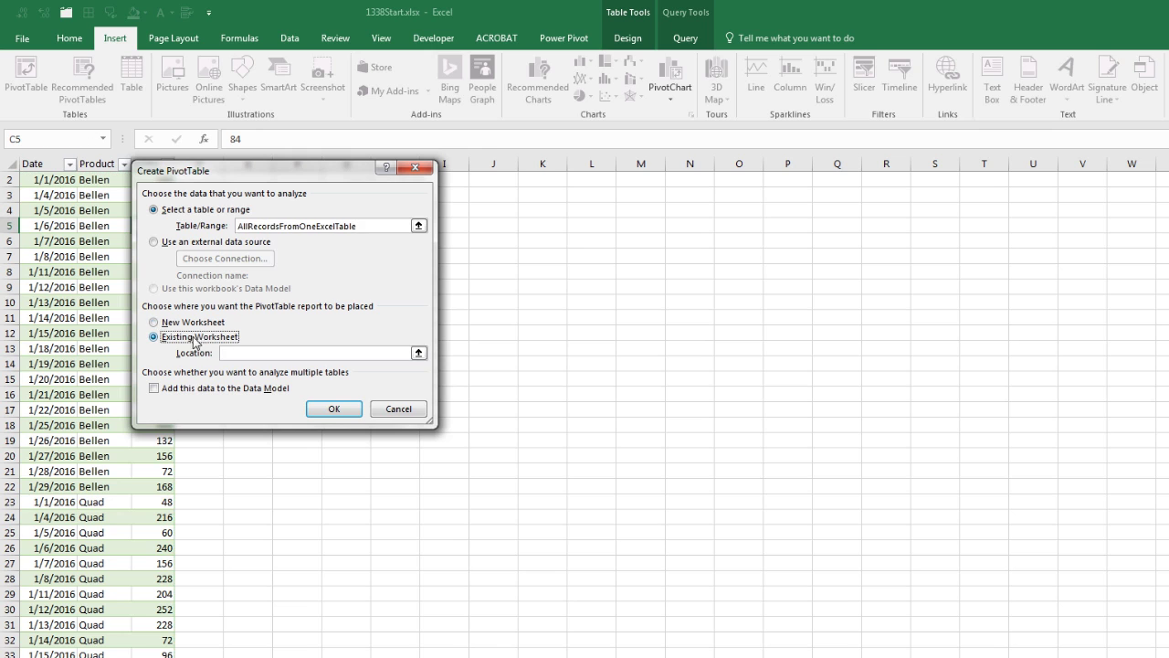
{"action": "left_click_drag", "start_coordinate": [260, 173], "coordinate": [498, 204]}
{"action": "scroll", "coordinate": [274, 178], "scroll_direction": "up", "scroll_amount": 1}
{"action": "left_click", "coordinate": [255, 182]}
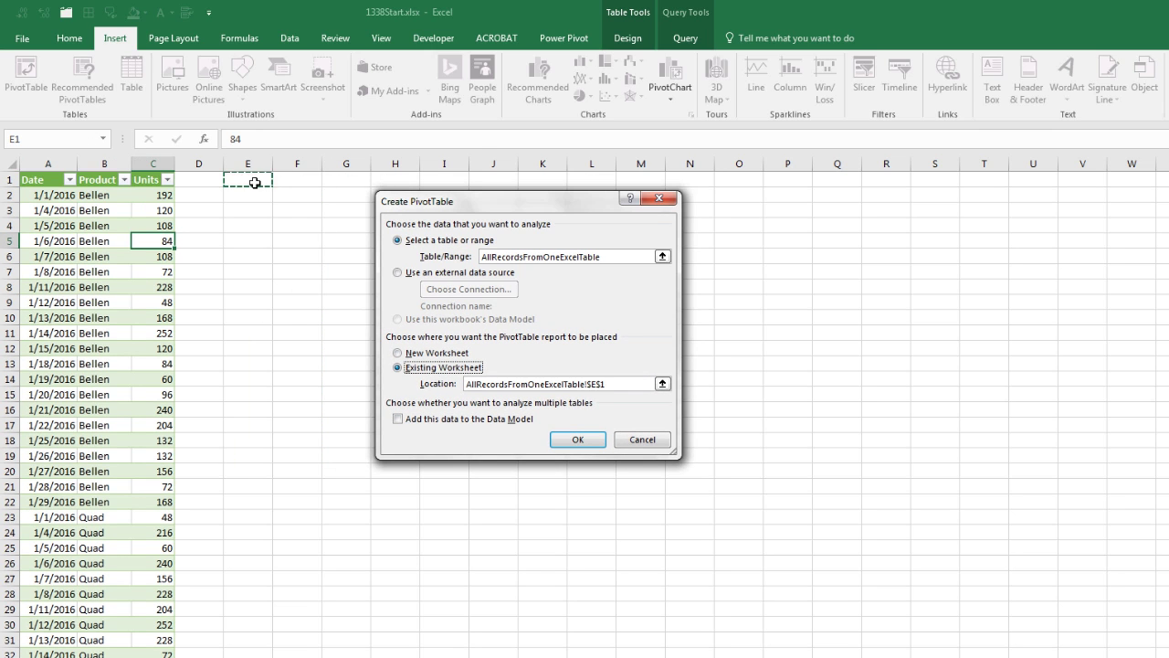
{"action": "left_click", "coordinate": [575, 440]}
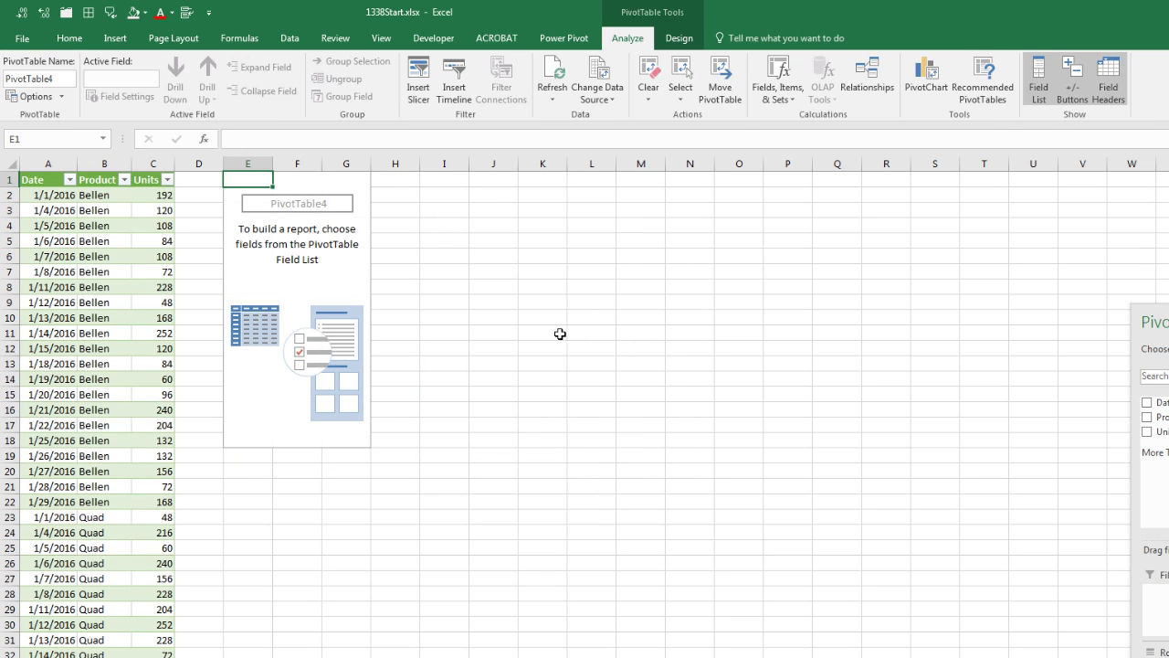
Step: Summarize Units by Date with Date in the rows and Units in the values, and show the report in tabular form
{"action": "left_click_drag", "start_coordinate": [600, 304], "coordinate": [629, 598]}
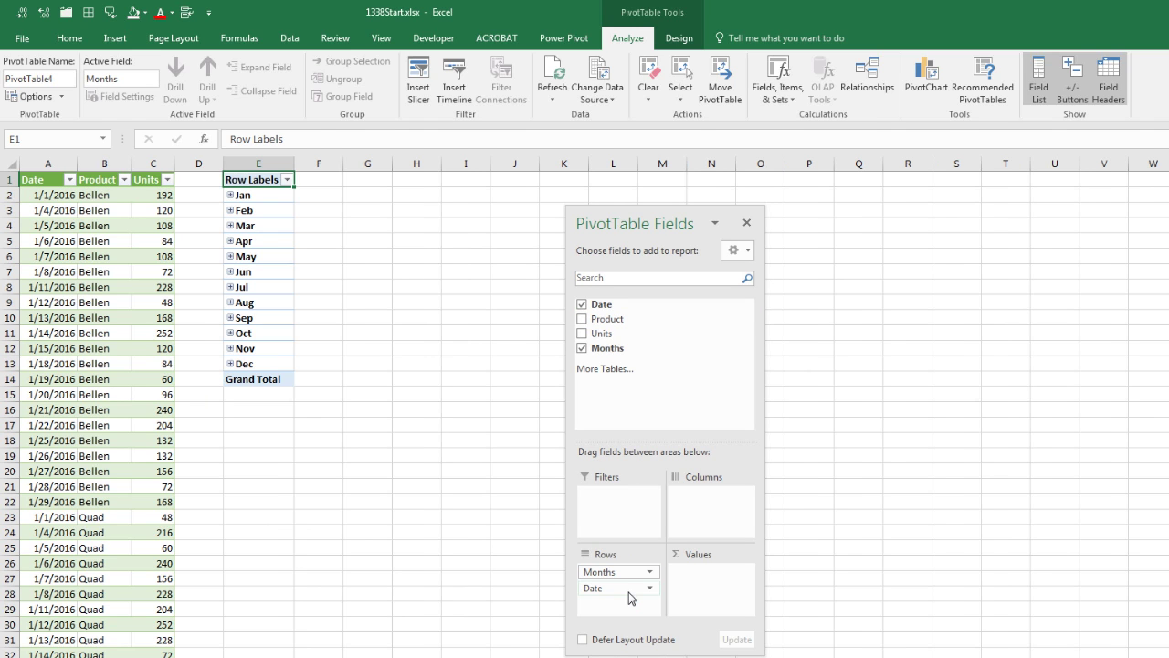
{"action": "left_click_drag", "start_coordinate": [601, 334], "coordinate": [703, 585]}
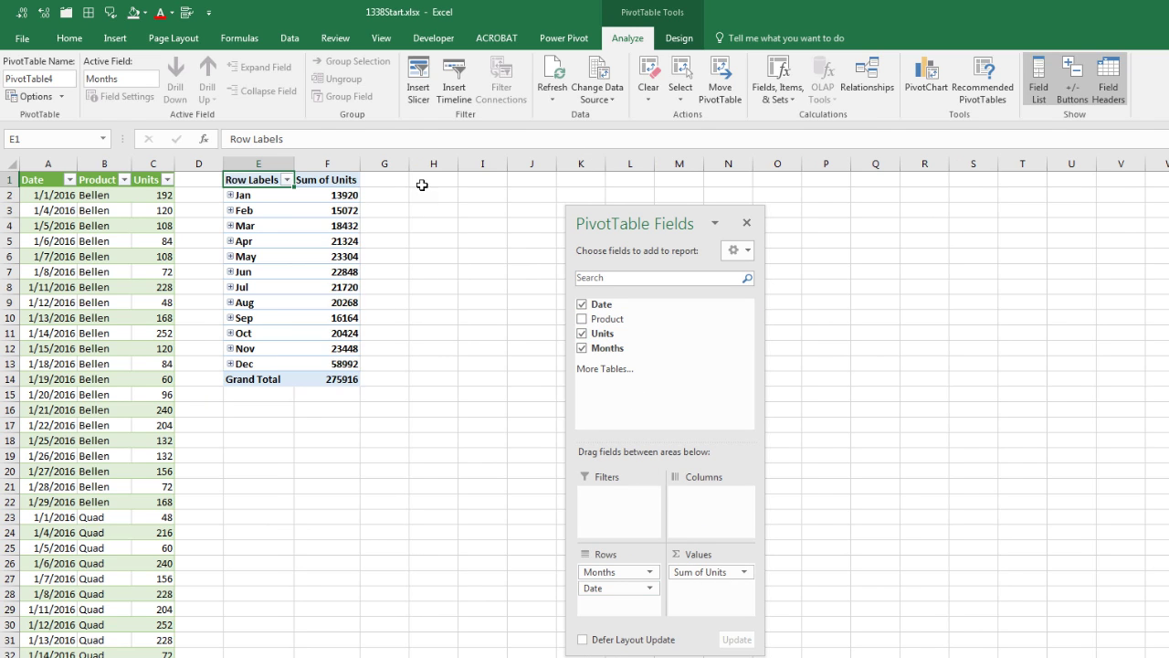
{"action": "left_click", "coordinate": [679, 38]}
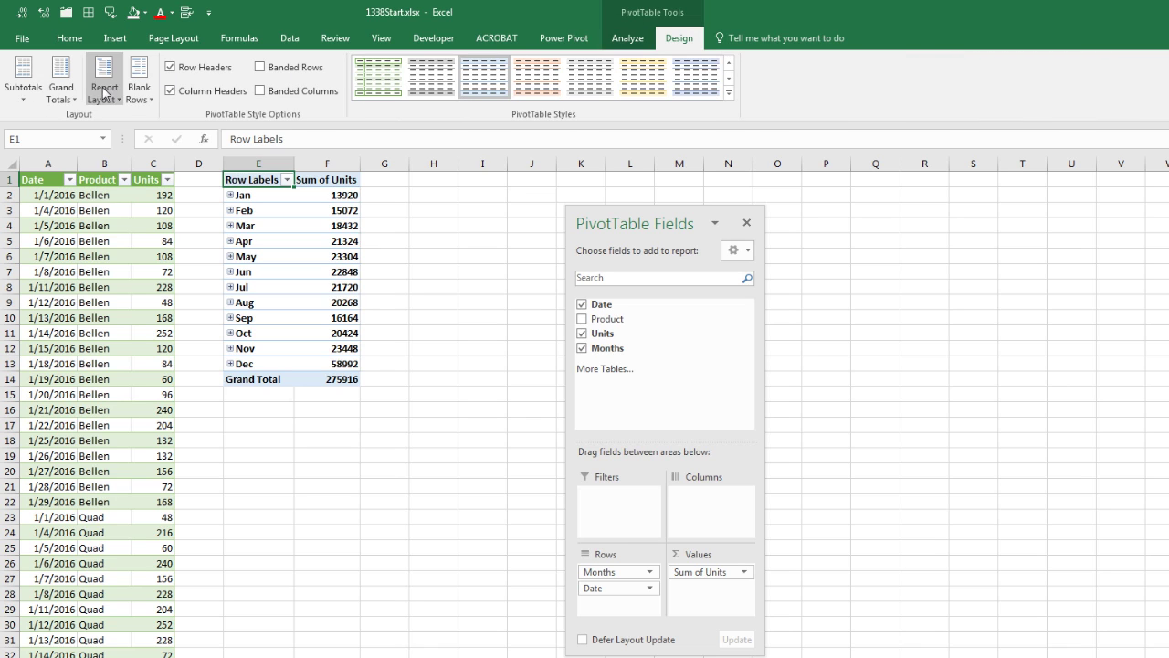
{"action": "left_click", "coordinate": [104, 92]}
{"action": "left_click", "coordinate": [180, 203]}
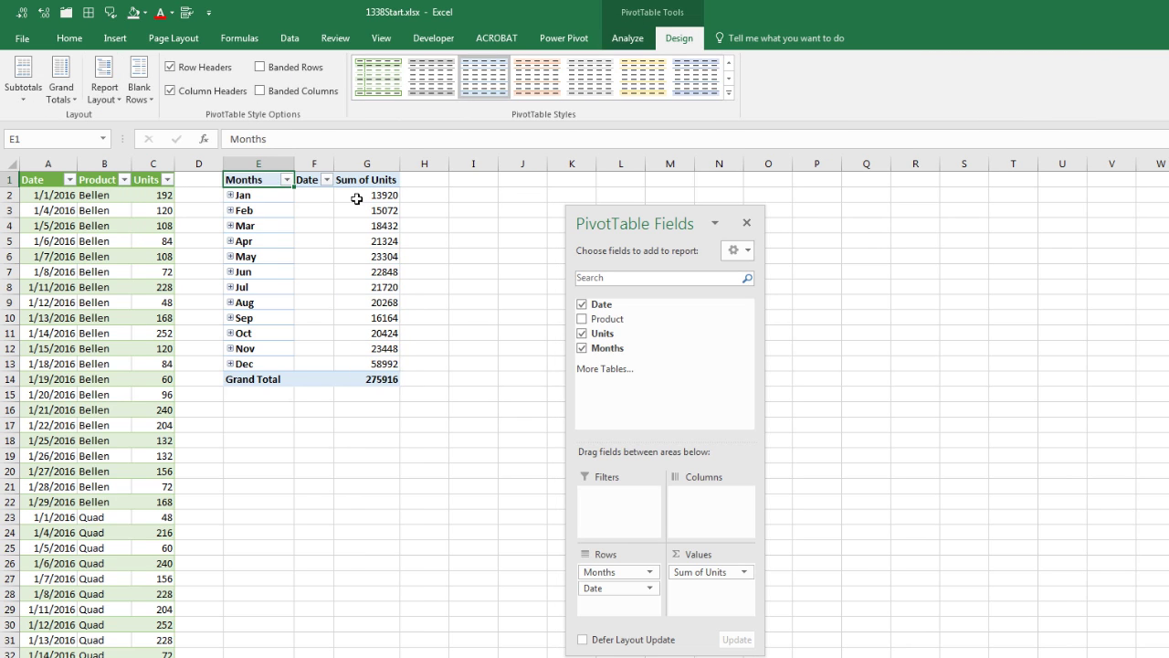
Step: Format the Sum of Units field as Number with a thousands separator and 0 decimal places
{"action": "right_click", "coordinate": [357, 196]}
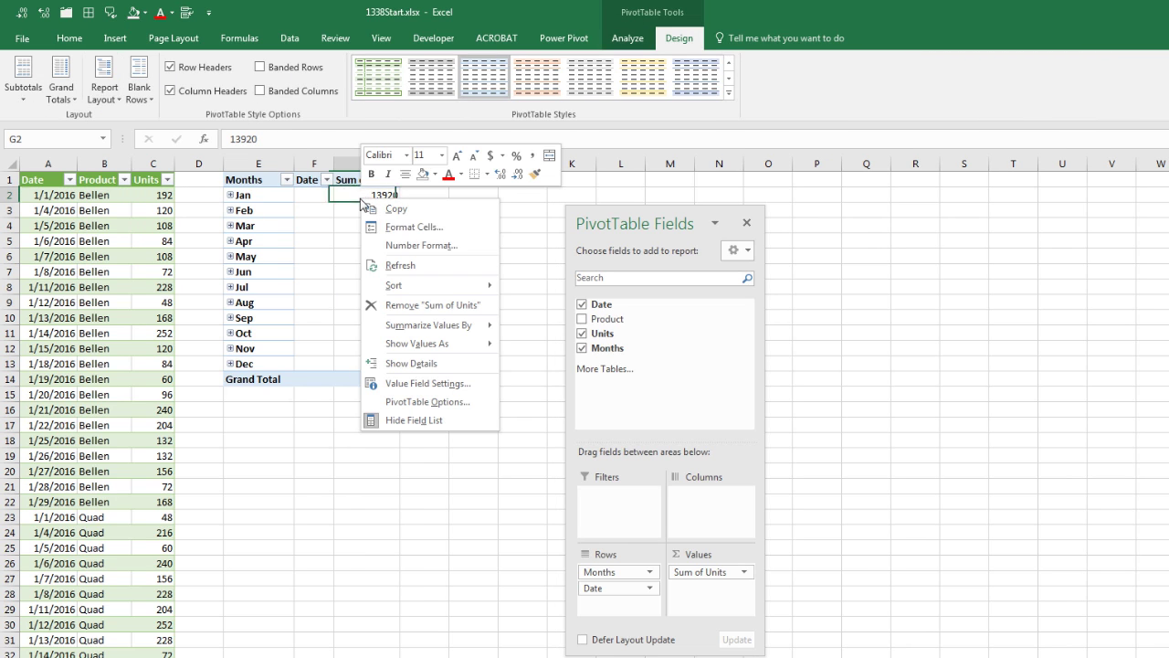
{"action": "left_click", "coordinate": [394, 246]}
{"action": "left_click", "coordinate": [494, 269]}
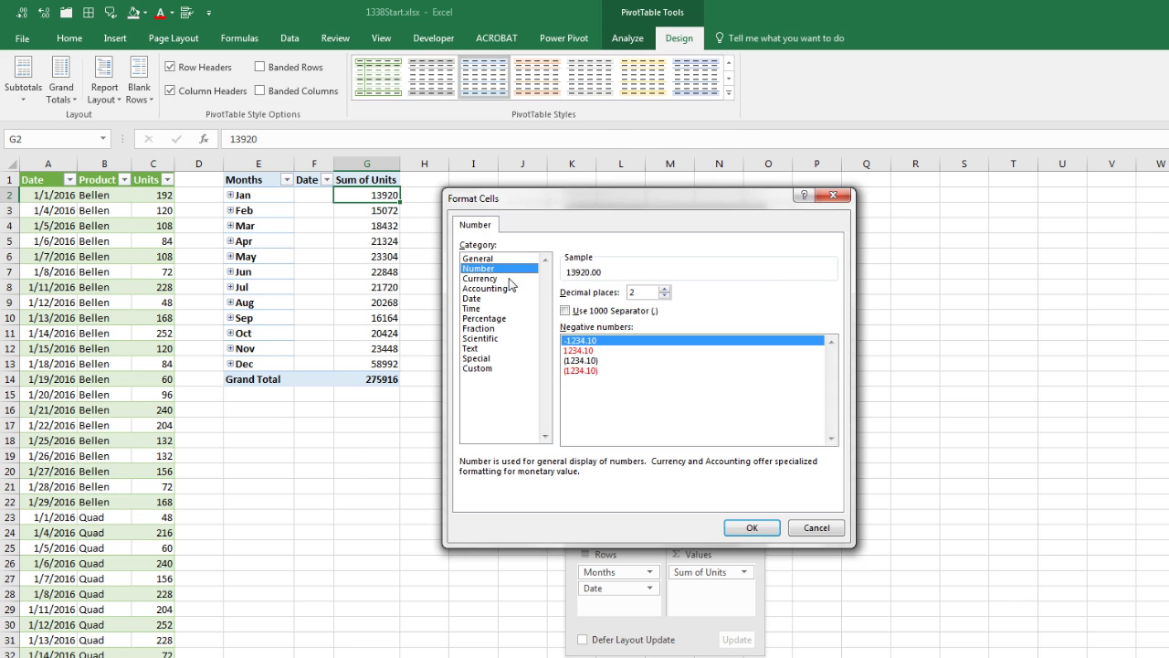
{"action": "left_click", "coordinate": [566, 311]}
{"action": "left_click", "coordinate": [665, 296]}
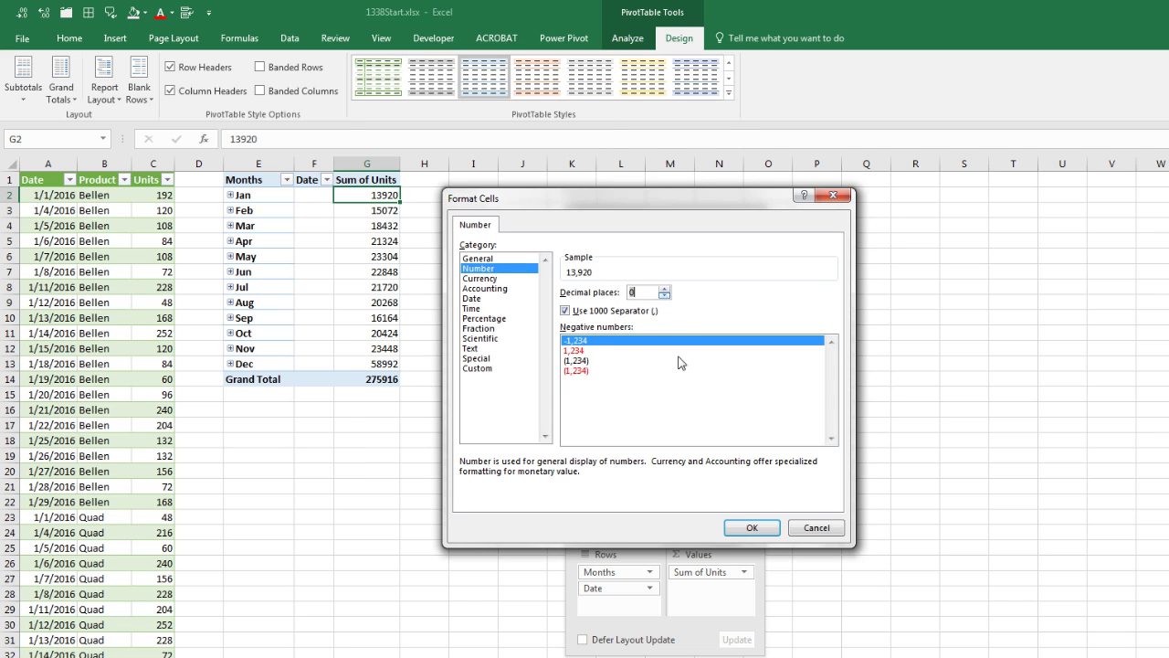
{"action": "left_click", "coordinate": [750, 528]}
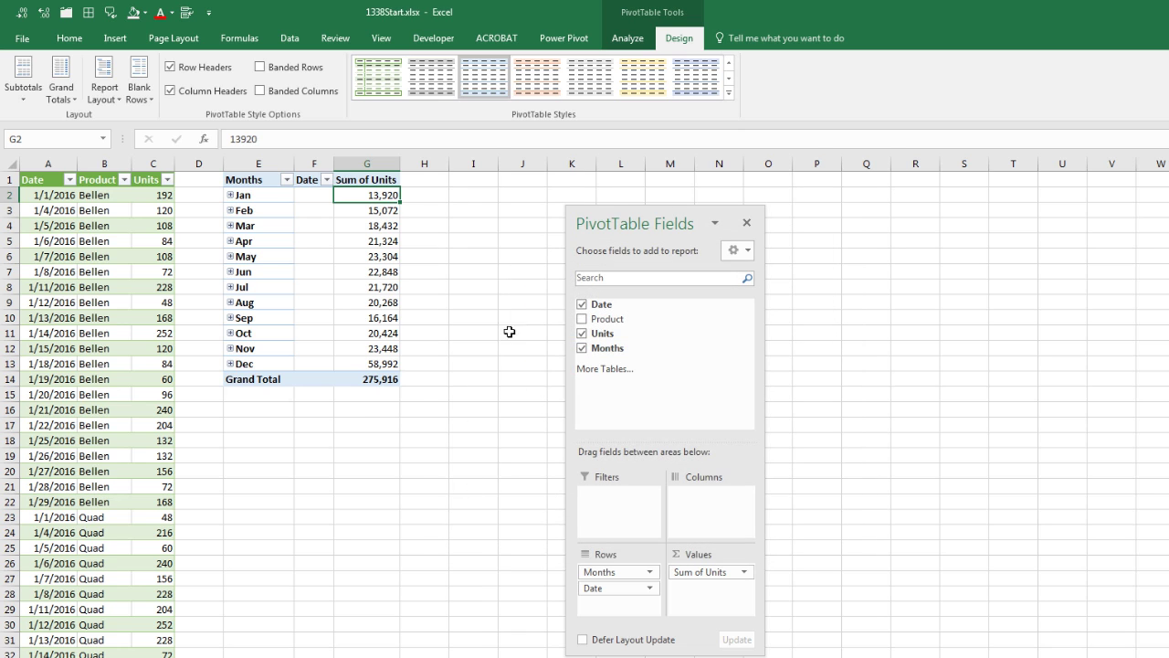
{"action": "left_click", "coordinate": [496, 290]}
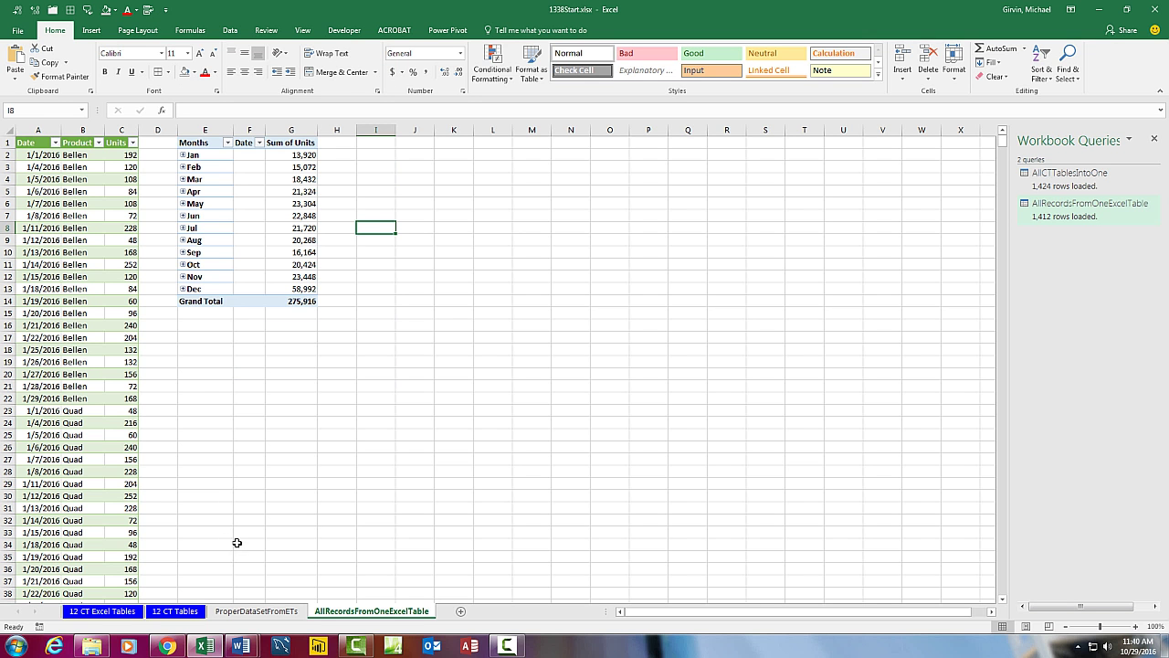
Step: Review the 12 CT Tables and 12 CT Excel Tables source sheets alongside the AllRecordsFromOneExcelTable and ProperDataSetFromETs result sheets
{"action": "left_click", "coordinate": [175, 610]}
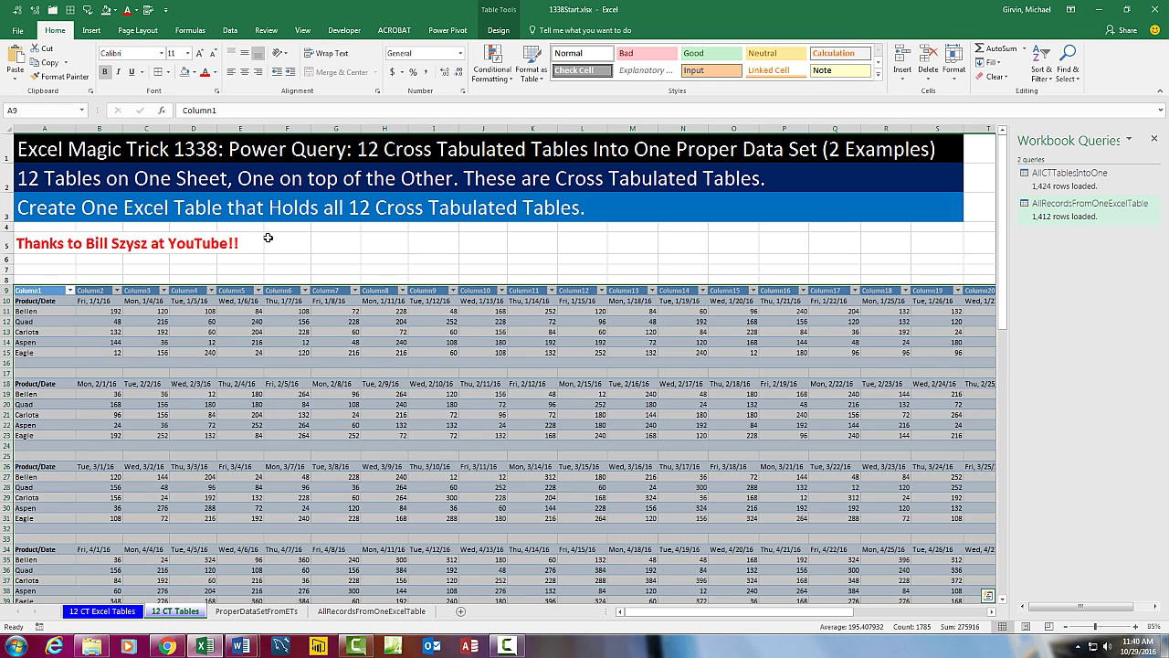
{"action": "left_click", "coordinate": [349, 612]}
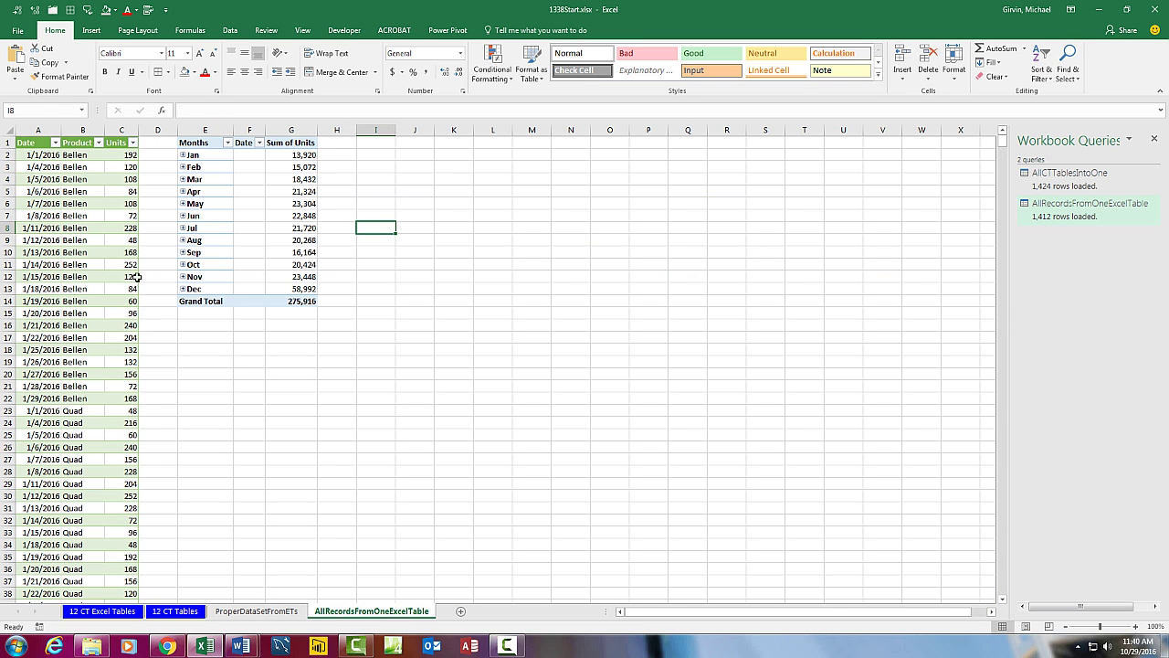
{"action": "left_click", "coordinate": [97, 610]}
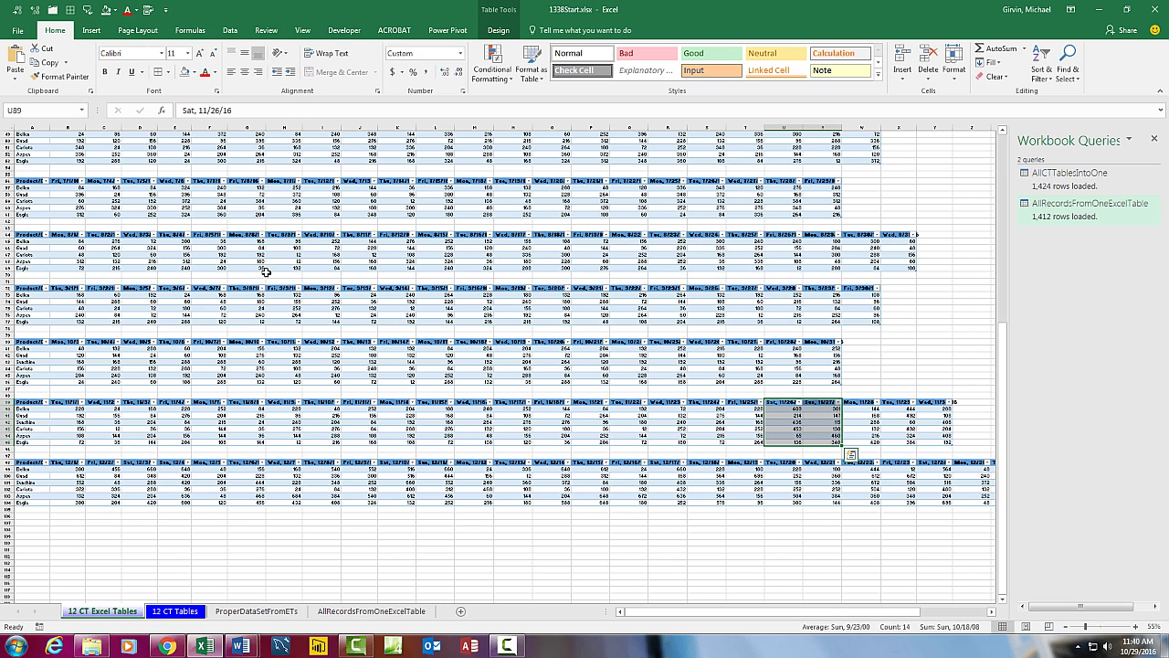
{"action": "left_click", "coordinate": [255, 610]}
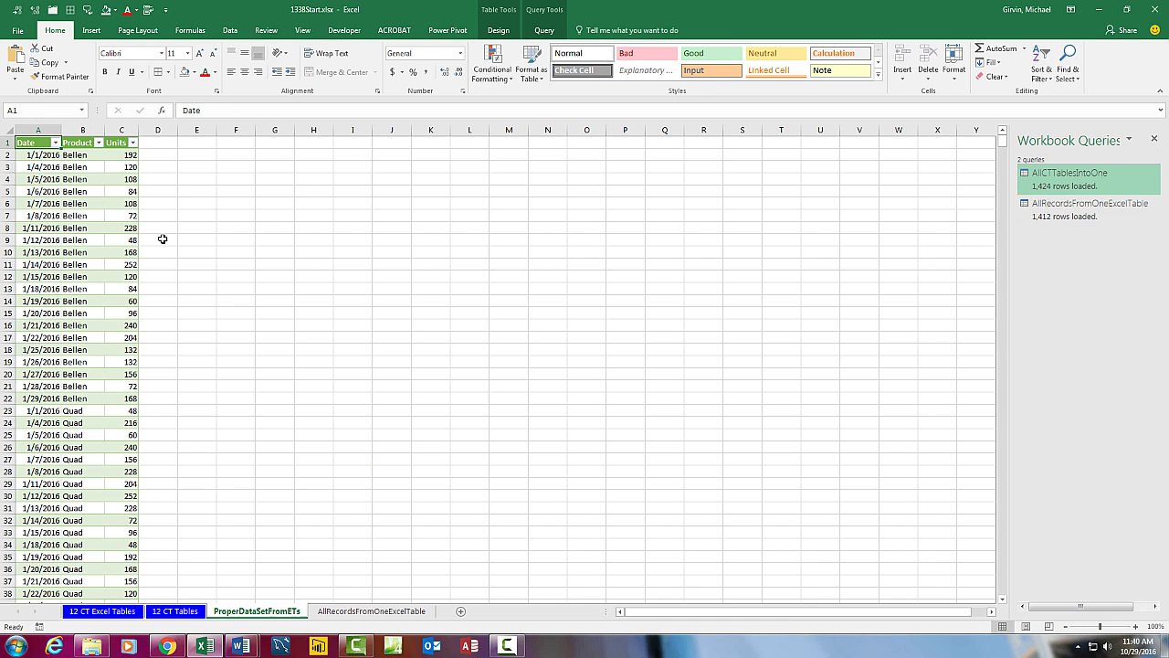
{"action": "left_click", "coordinate": [175, 610]}
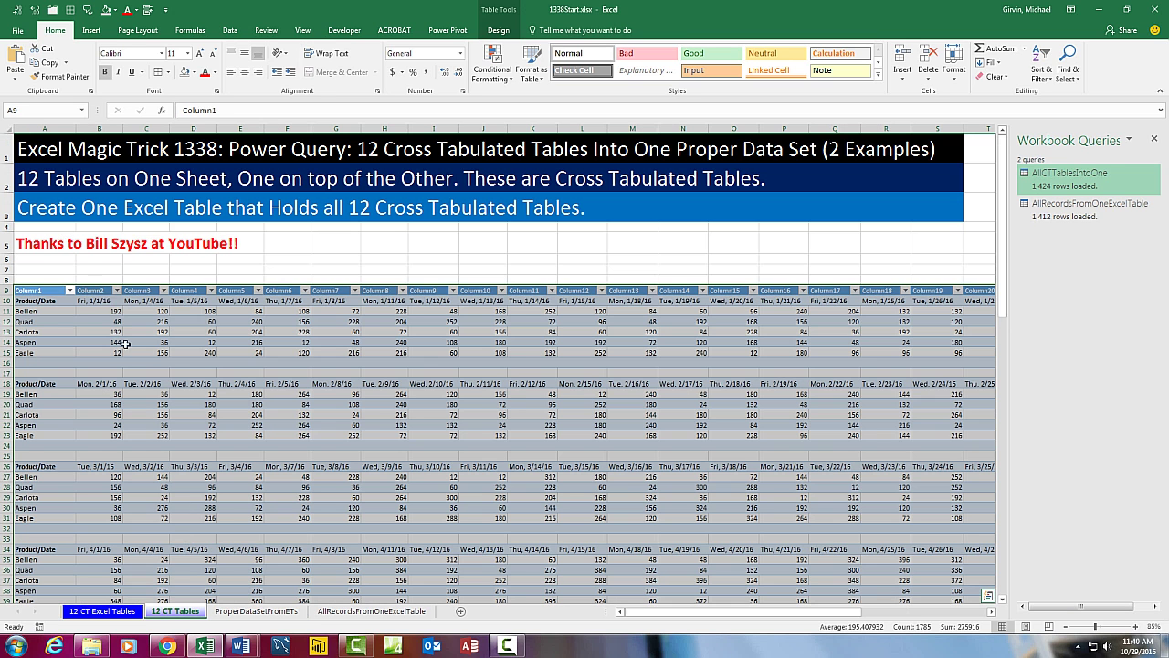